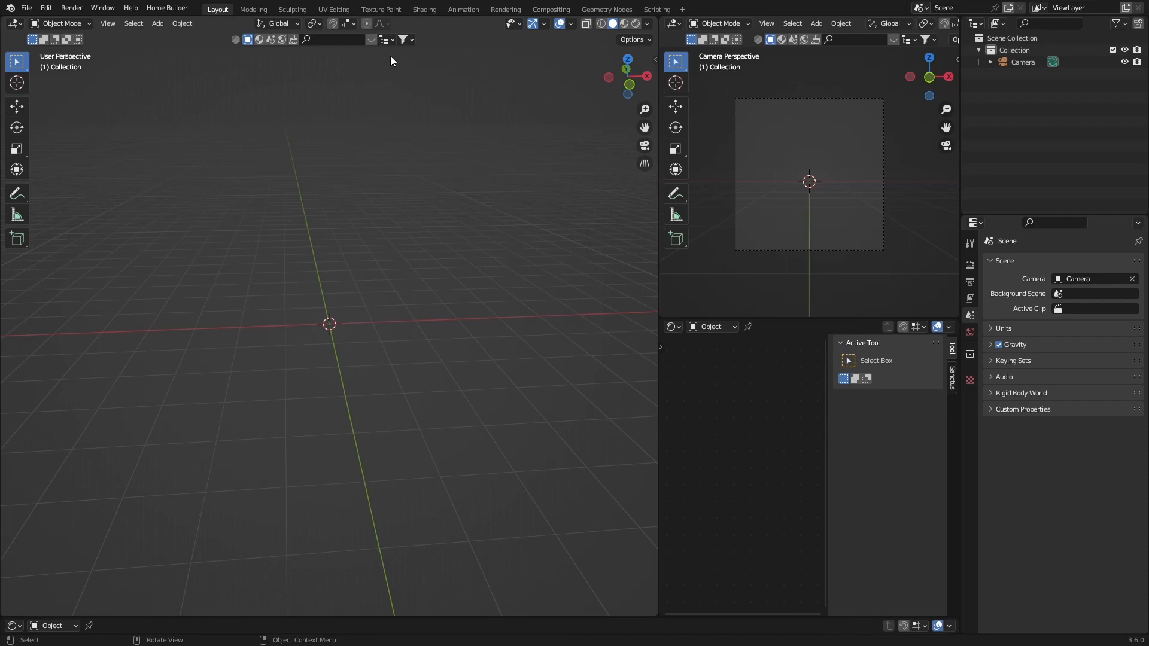
# Turn on the Screencast Keys display in the 3D viewport
pyautogui.click(372, 40)
pyautogui.click(655, 60)
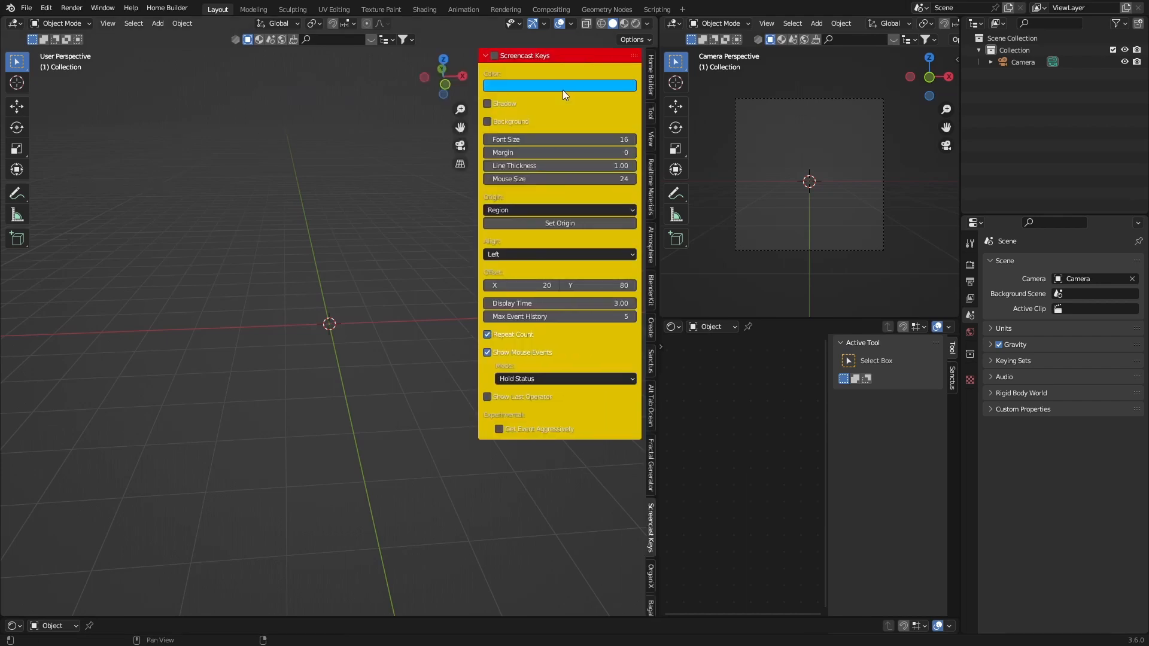
pyautogui.click(497, 57)
# Examine the material categories offered by the Realtime Materials add-on, keep Abstract chosen, and put the sidebar away
pyautogui.click(654, 194)
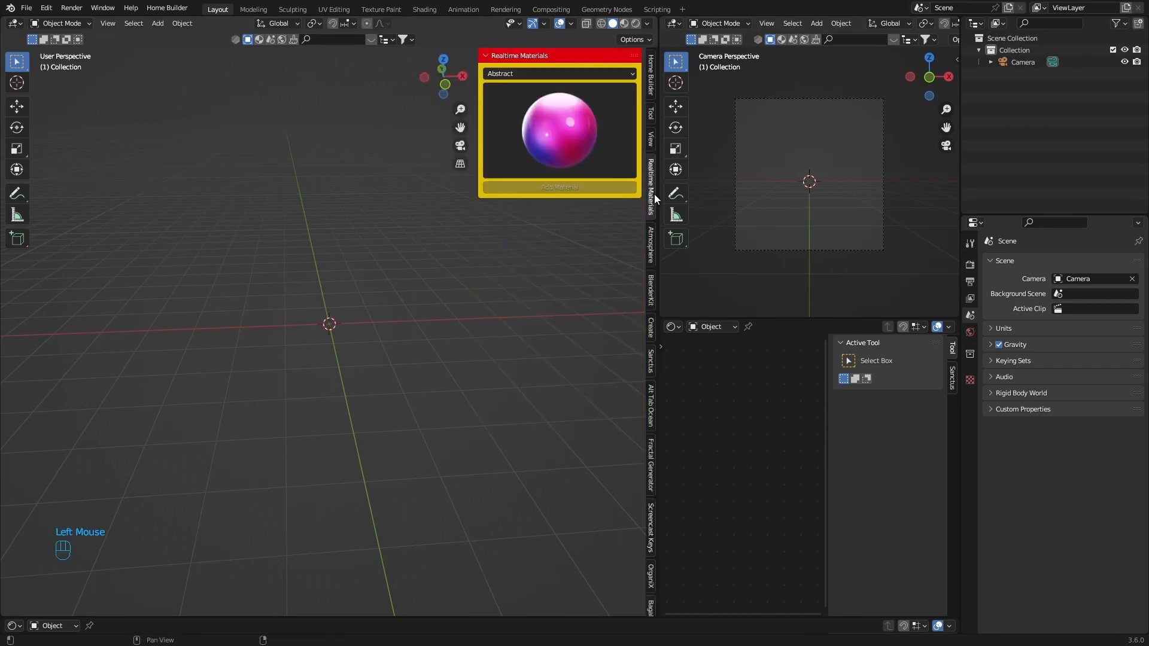
pyautogui.click(544, 67)
pyautogui.click(545, 70)
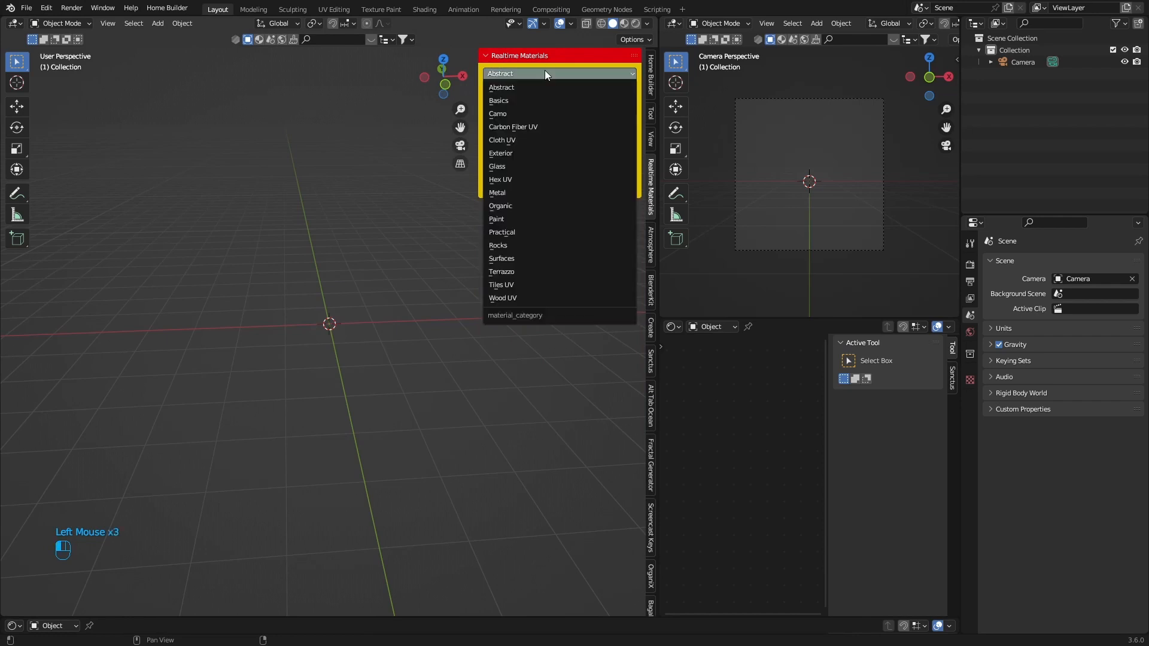
pyautogui.click(500, 88)
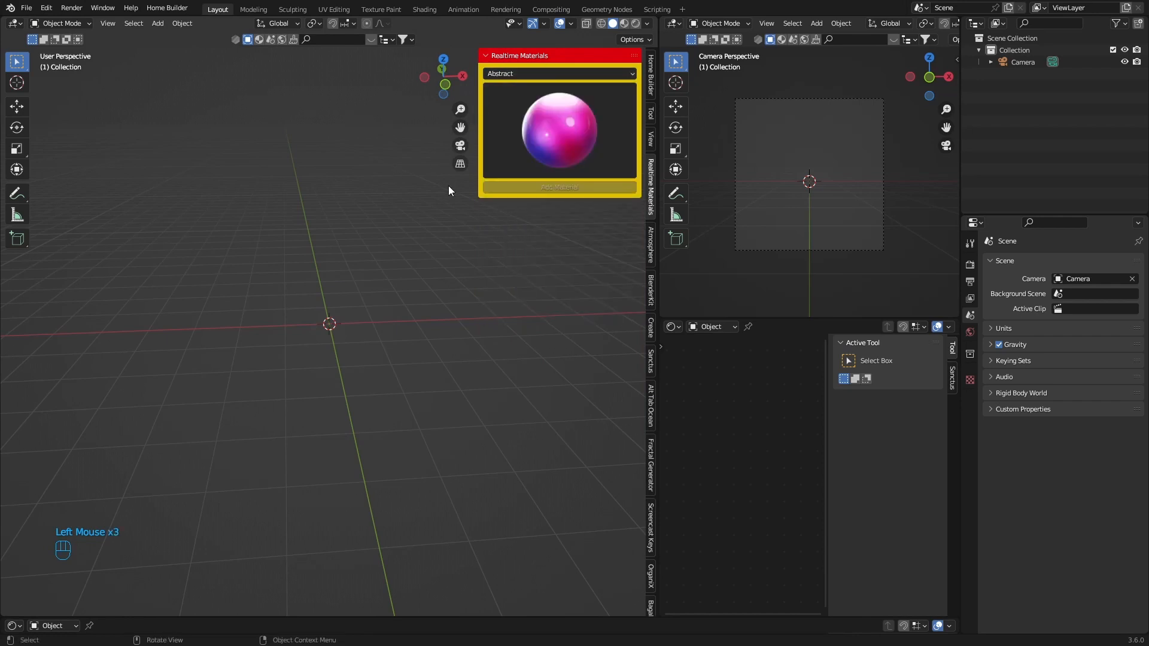
pyautogui.moveTo(479, 141); pyautogui.dragTo(656, 141)
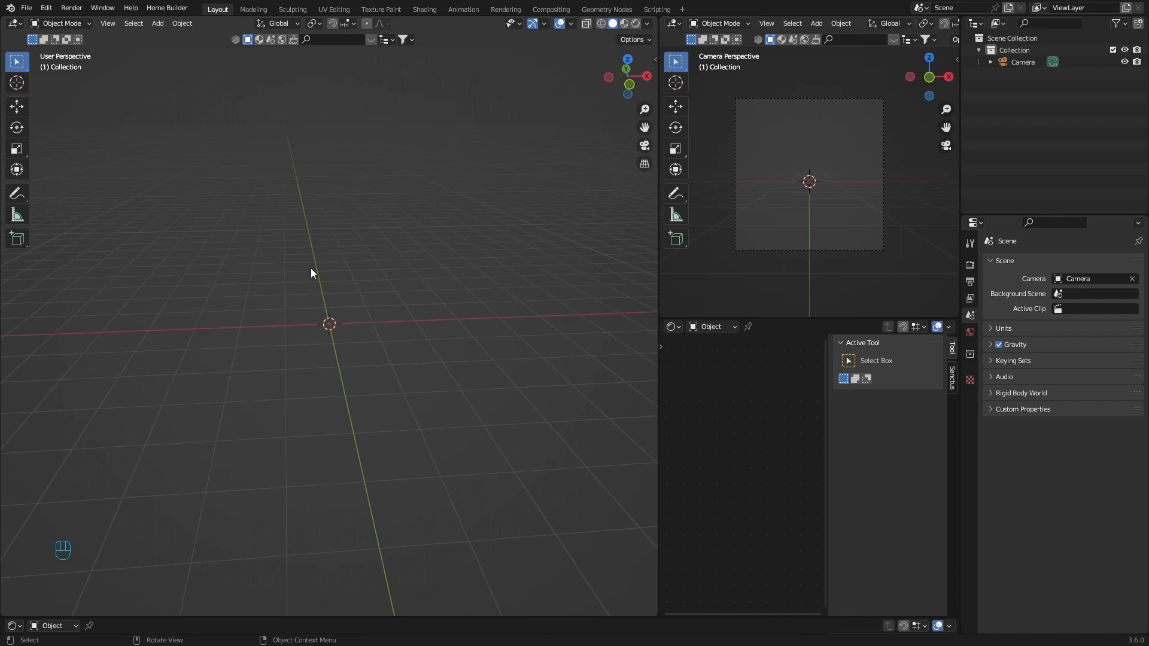
# Add a plane at the world origin and scale it up into a large ground surface filling the lower camera view
pyautogui.hotkey('shift', 'a')
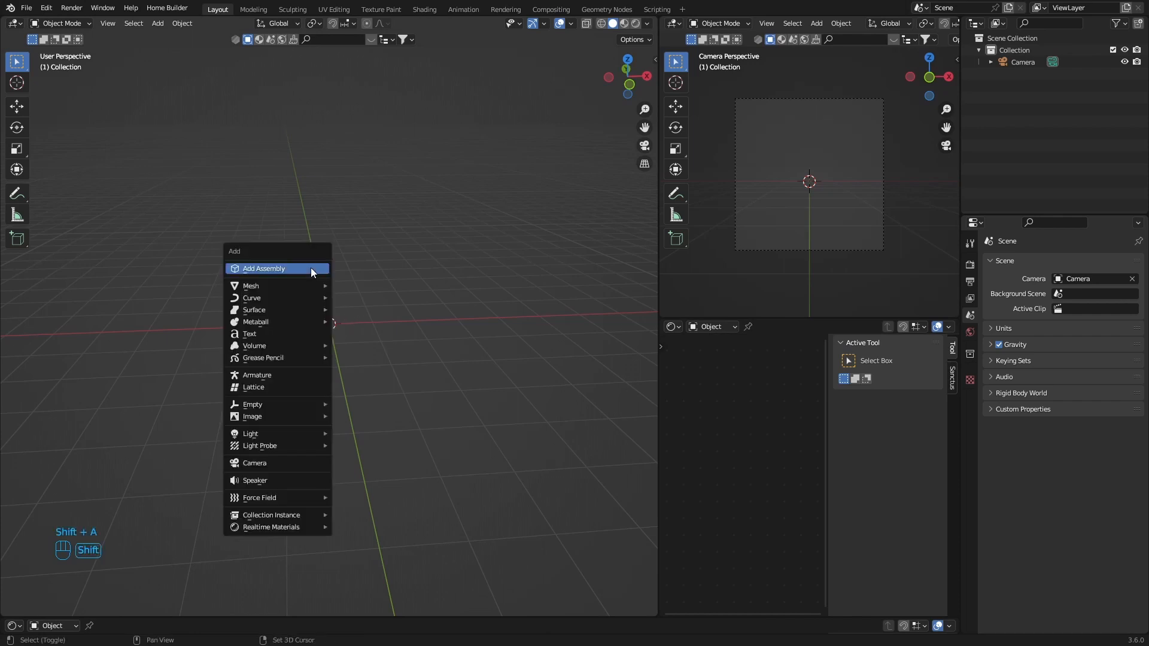
pyautogui.moveTo(282, 289)
pyautogui.click(351, 285)
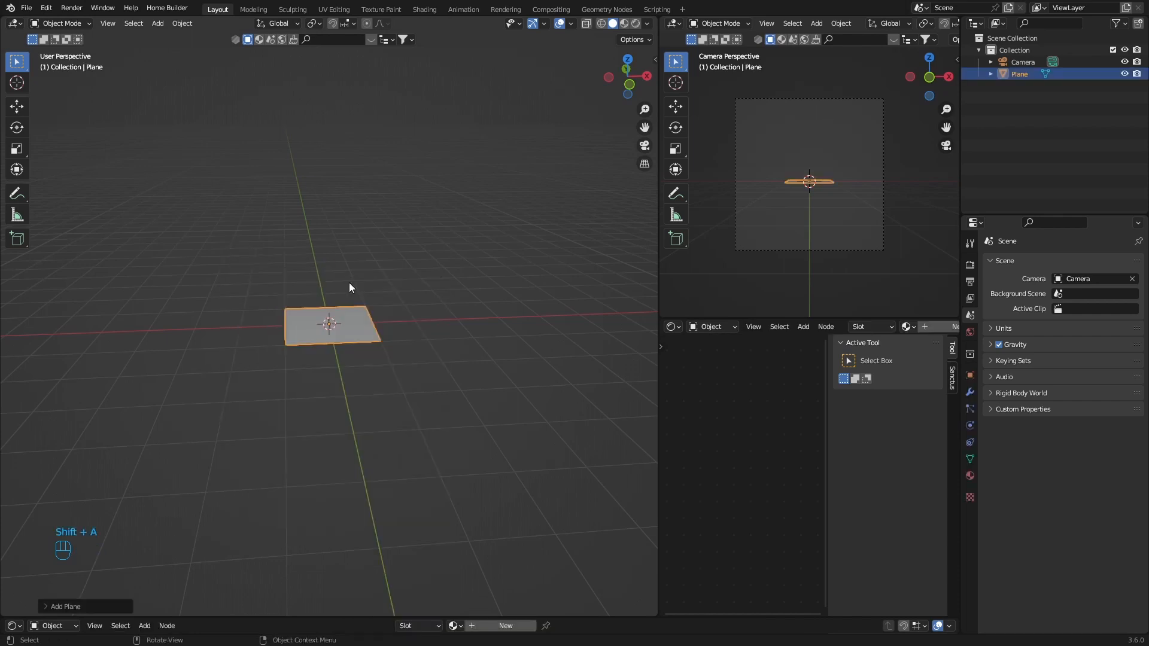
pyautogui.press('s')
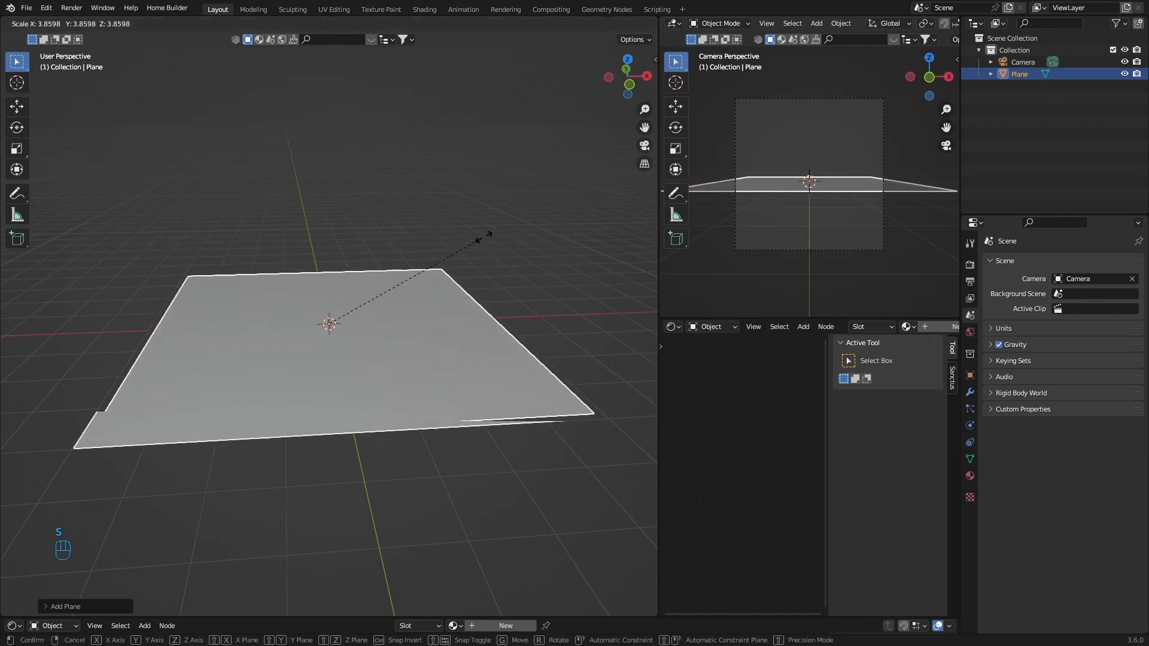
pyautogui.click(651, 180)
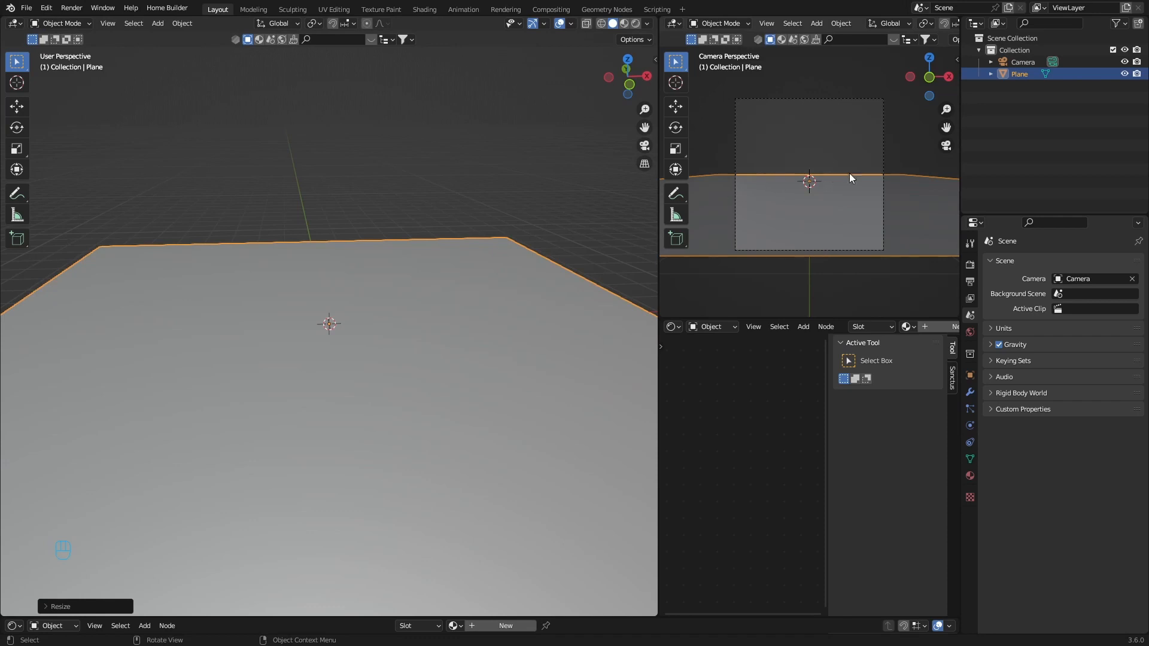
# Shade the ground plane smooth and subdivide its mesh with 30 cuts, ending in Object Mode
pyautogui.click(651, 146)
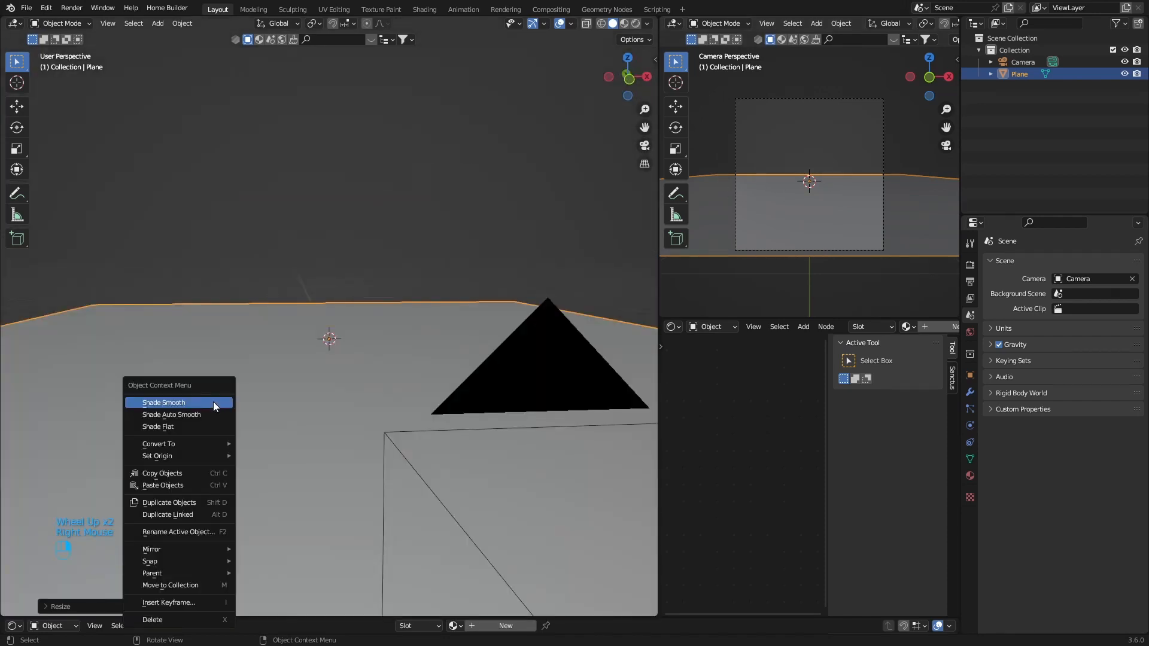
pyautogui.click(213, 401)
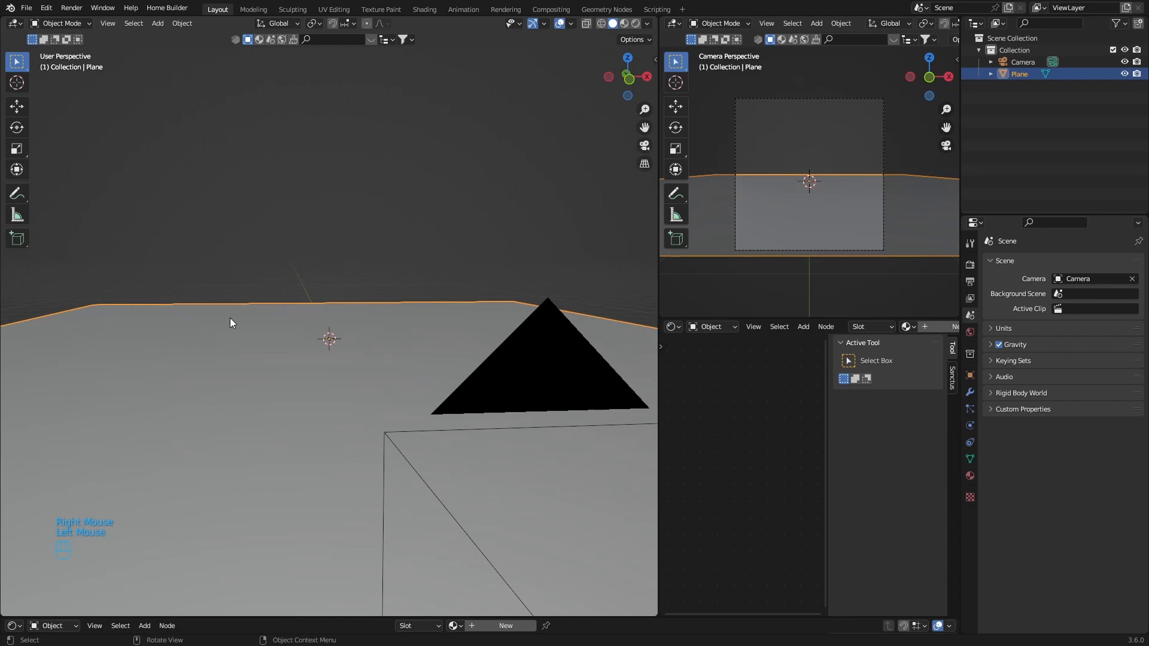
pyautogui.press('Tab')
pyautogui.rightClick(214, 361)
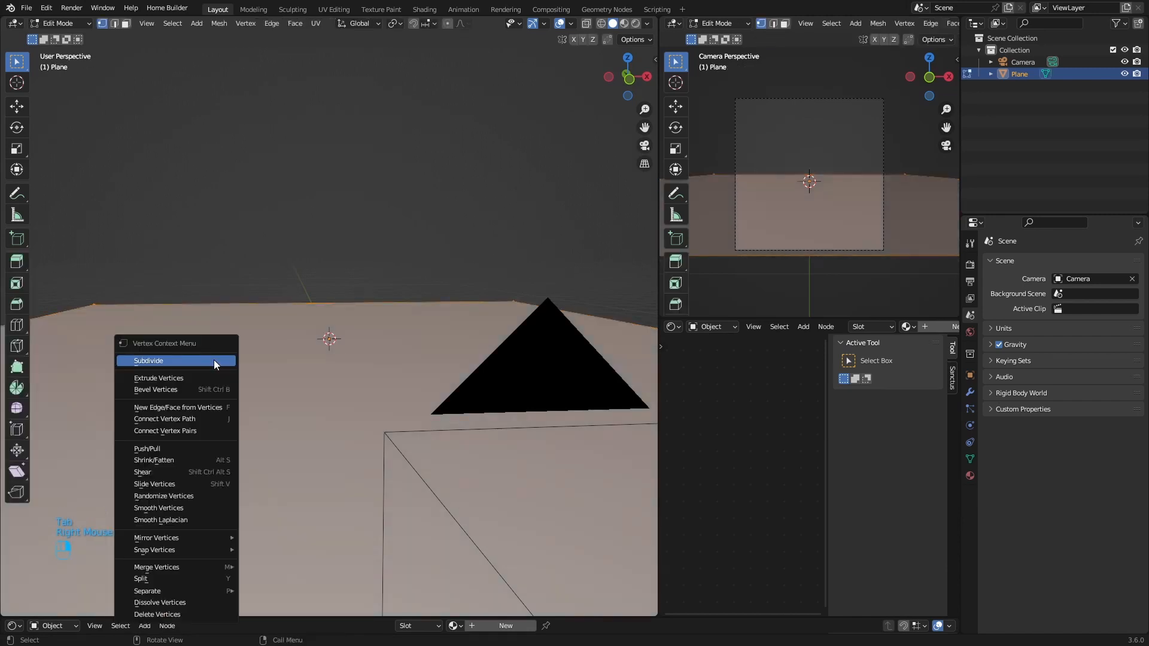
pyautogui.click(214, 361)
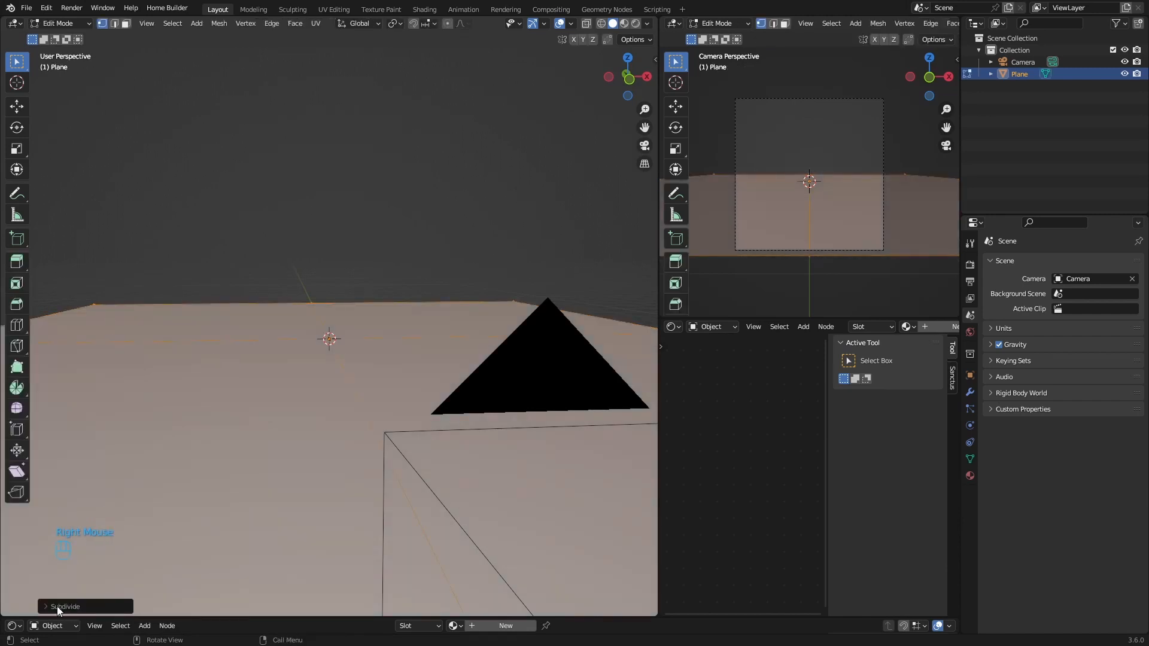
pyautogui.click(40, 607)
pyautogui.click(145, 525)
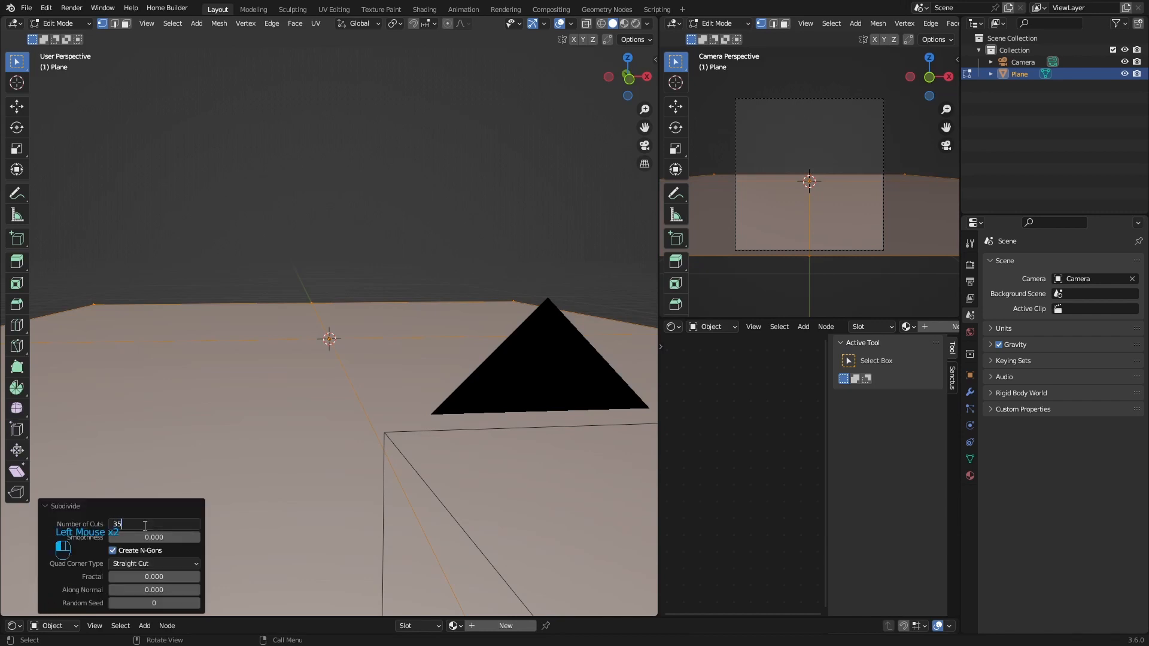
pyautogui.press('BackSpace')
pyautogui.write('30')
pyautogui.press('Return')
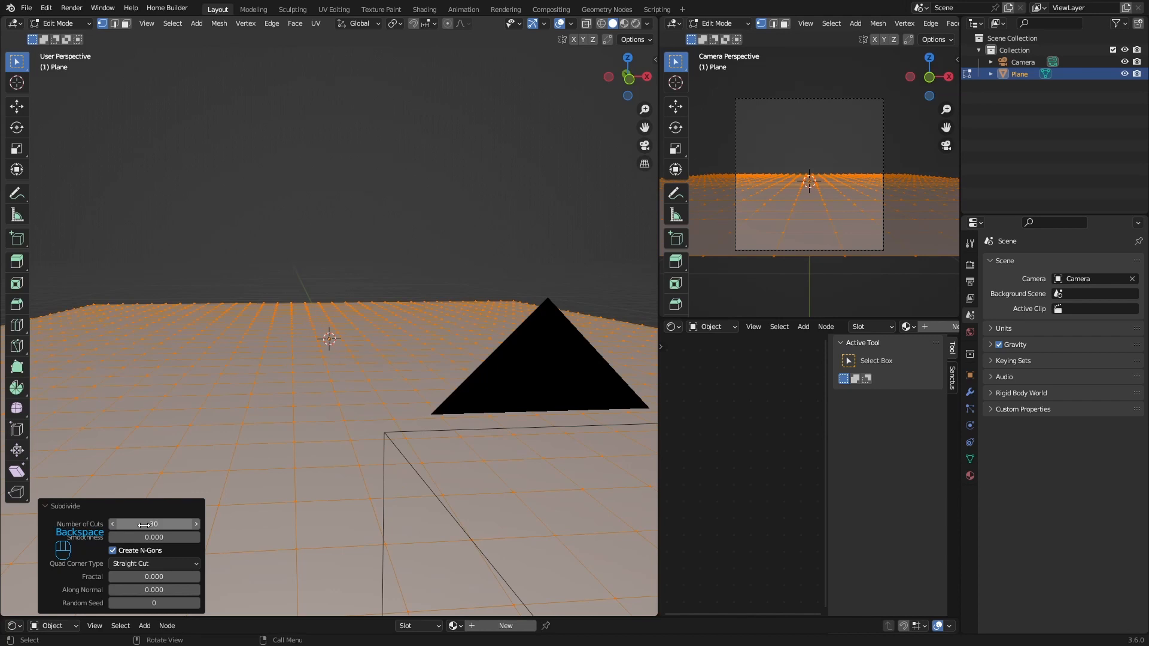
pyautogui.press('Tab')
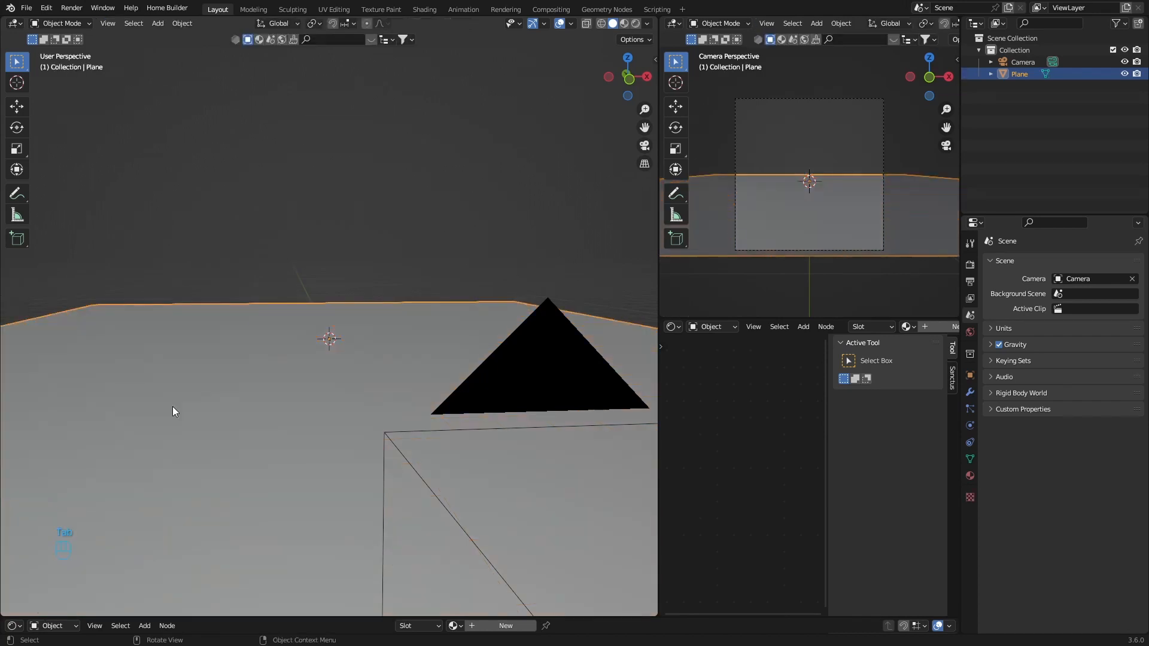
# Add a 2 m cube at the world origin while looking through the camera
pyautogui.moveTo(185, 497); pyautogui.dragTo(171, 496, button='middle')
pyautogui.click(641, 145)
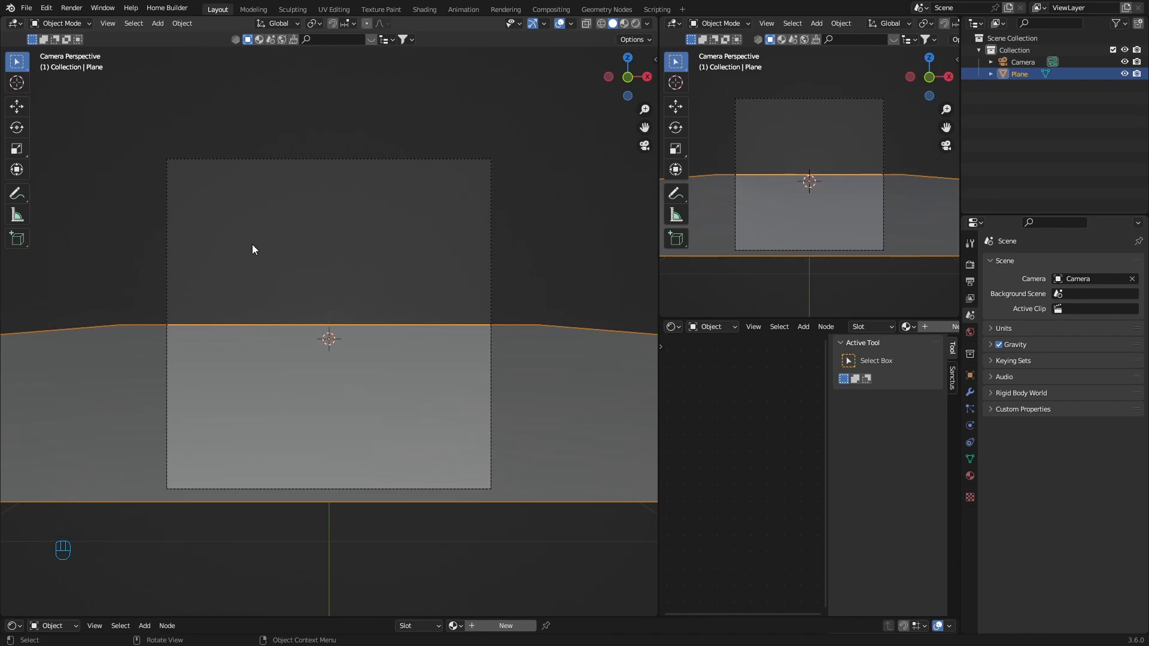
pyautogui.hotkey('shift', 'a')
pyautogui.moveTo(253, 244)
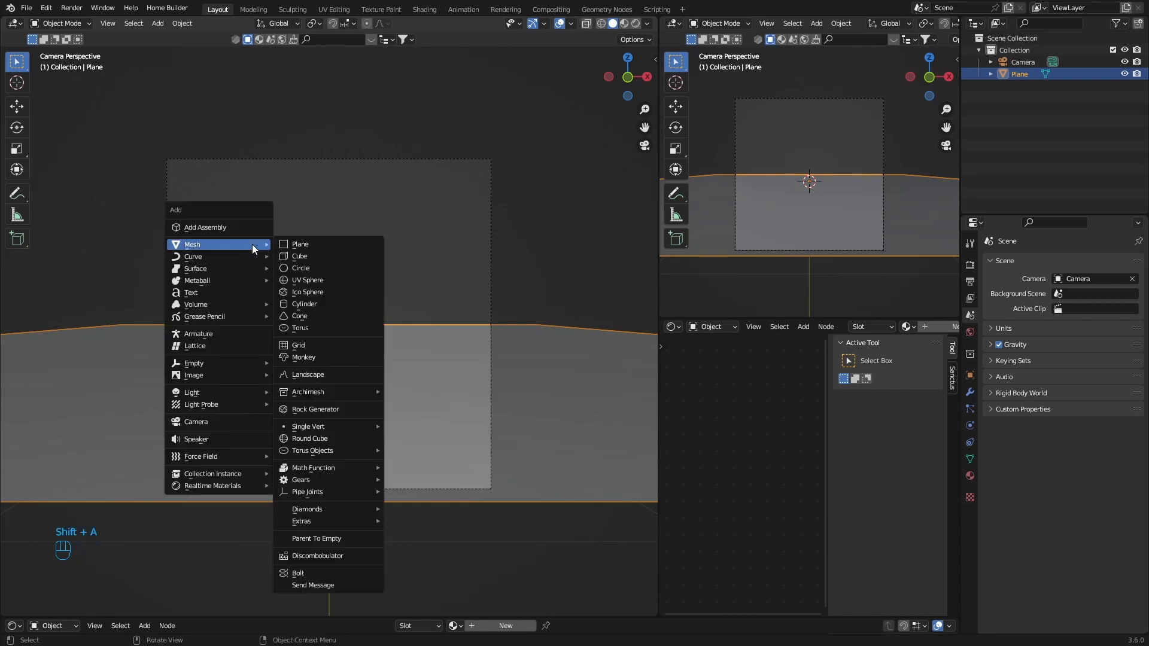
pyautogui.click(303, 253)
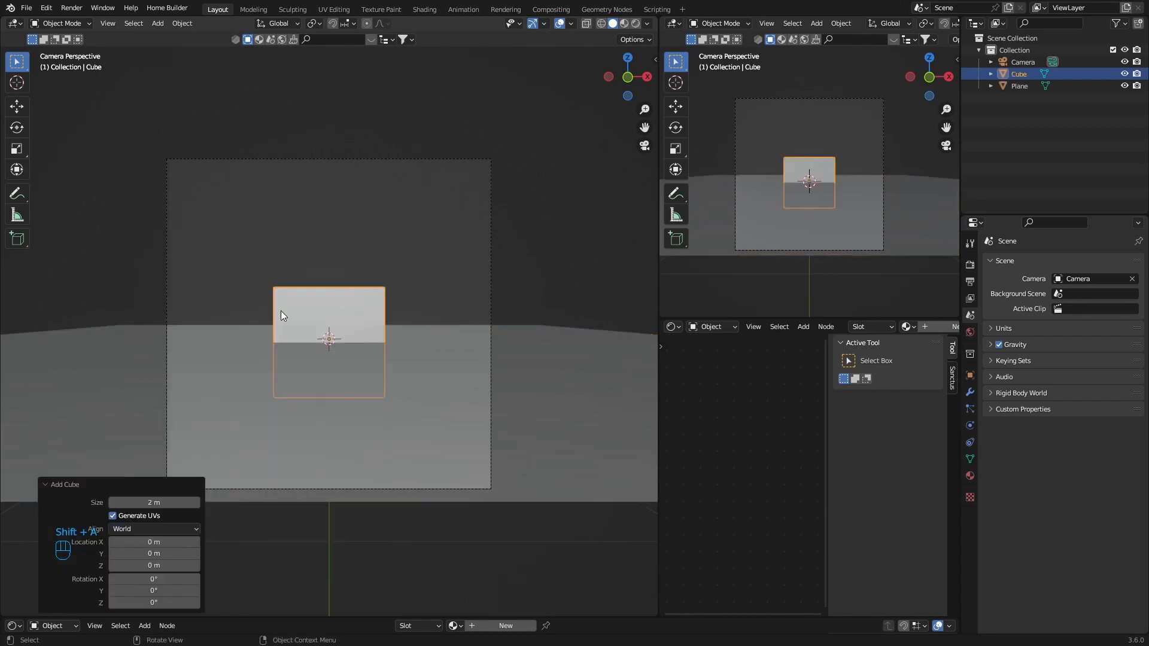
# Rotate the cube about -54° in the camera view and move it about -1.45 m in X and 0.68 m up in Z
pyautogui.press('r')
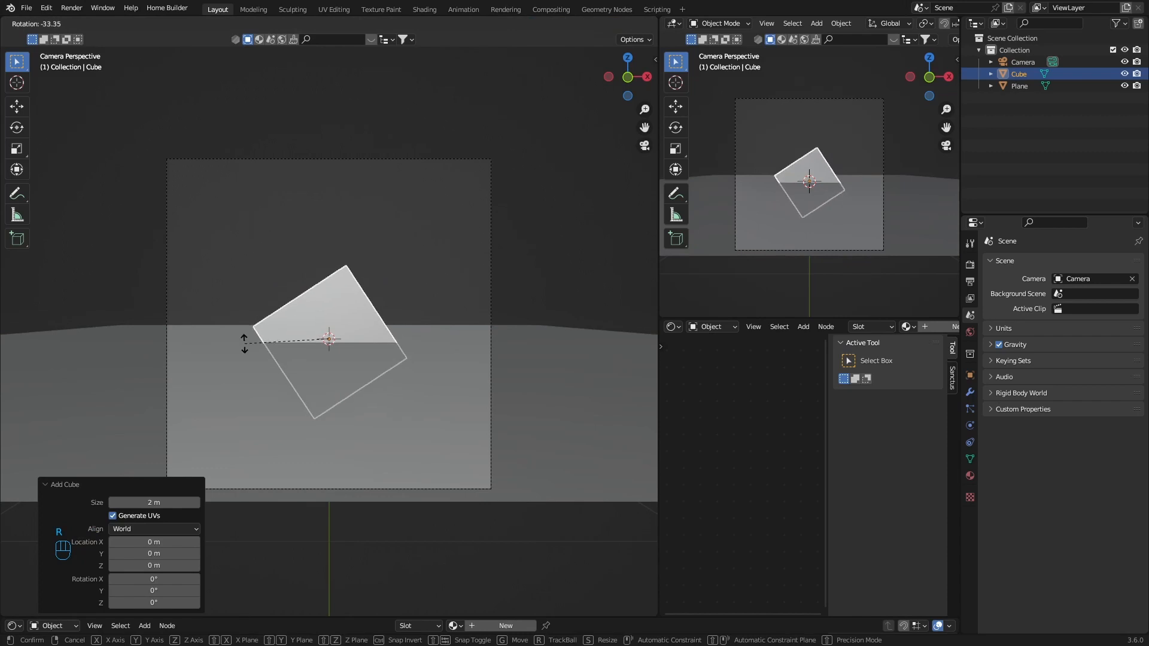
pyautogui.click(247, 375)
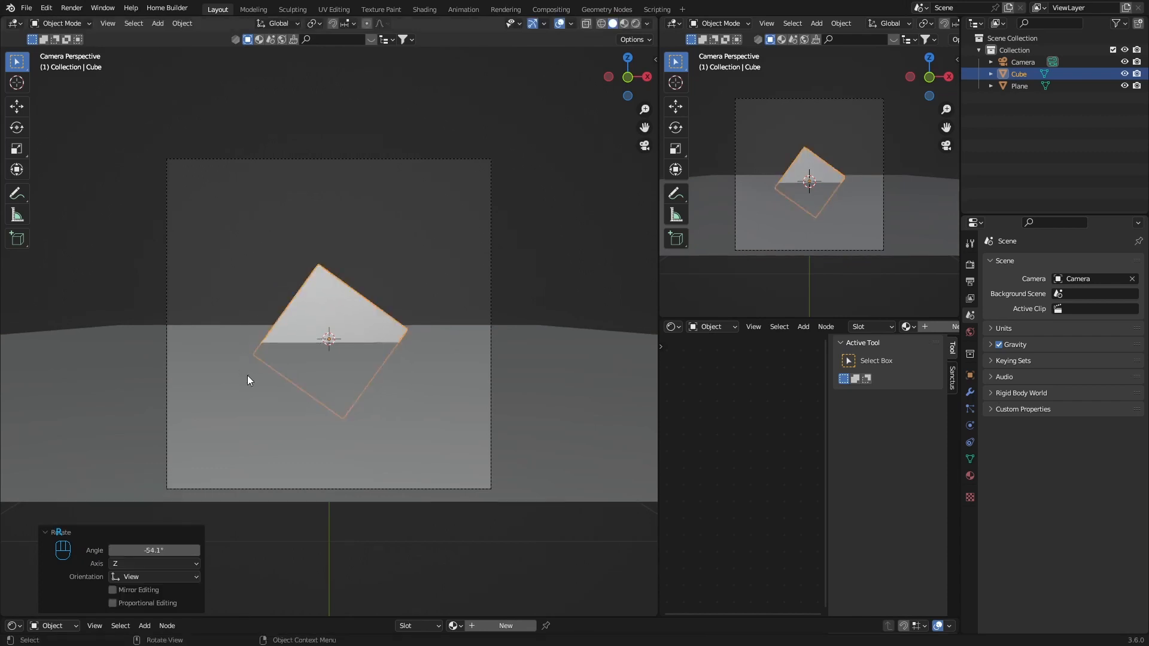
pyautogui.press('g')
pyautogui.click(176, 344)
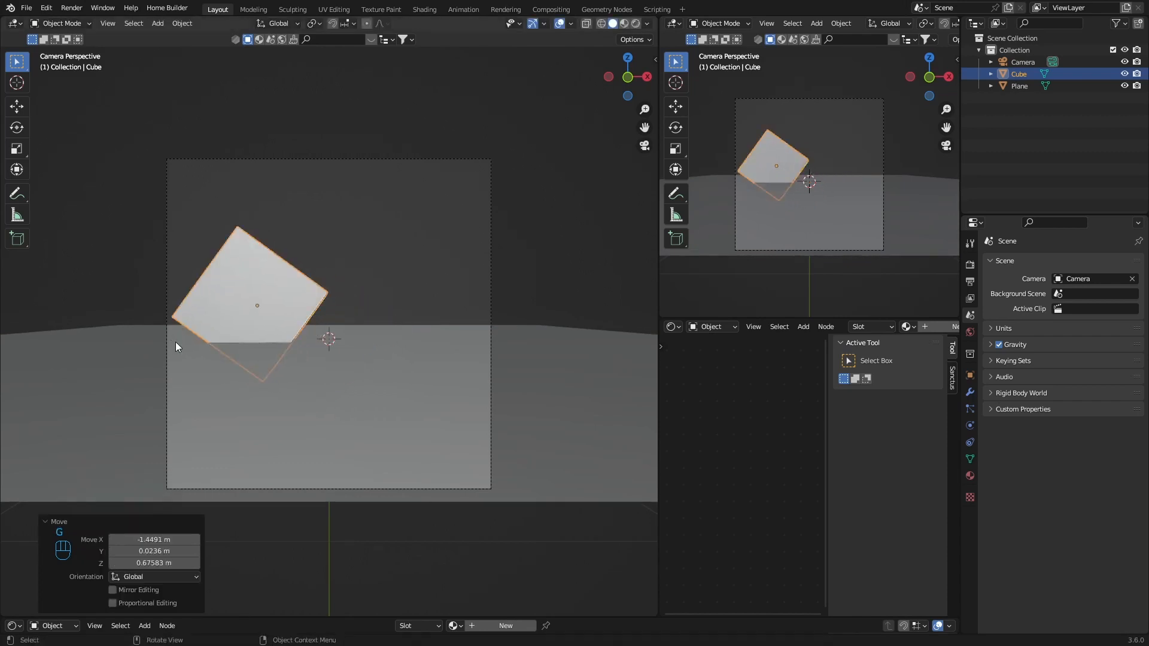
# Duplicate the cube twice from top view, offsetting the first copy about 4.7 m X, 2.1 m Y and the second about -4.4 m X, 1.6 m Y
pyautogui.click(627, 58)
pyautogui.scroll(-3, 235, 312)
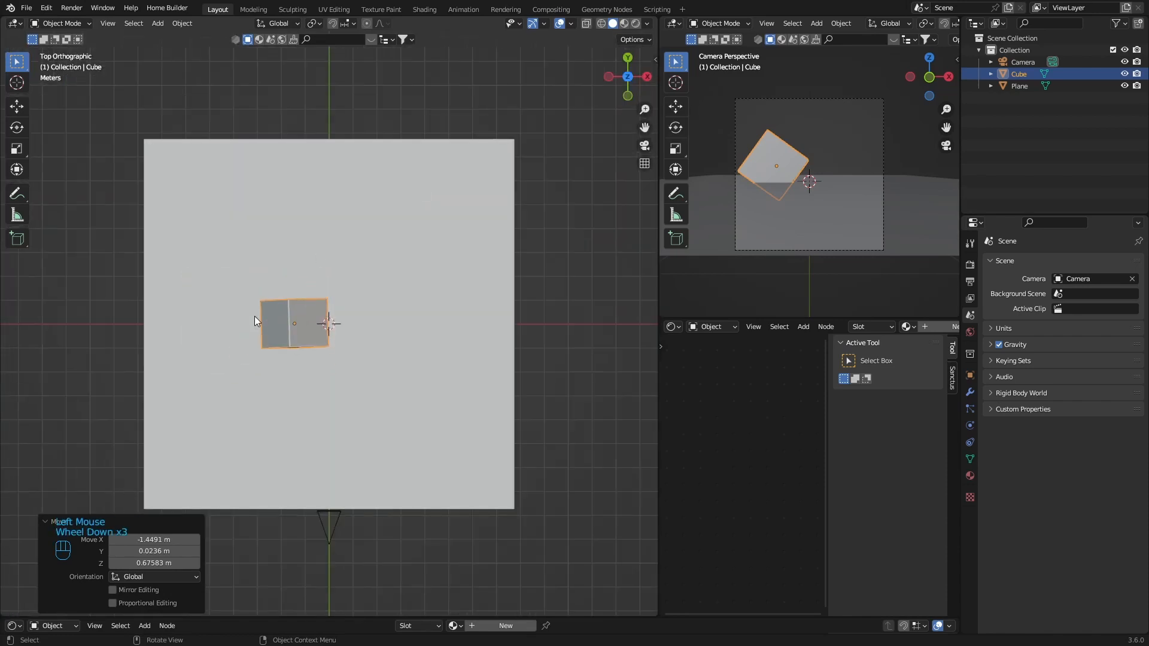
pyautogui.press('shift')
pyautogui.hotkey('shift', 'd')
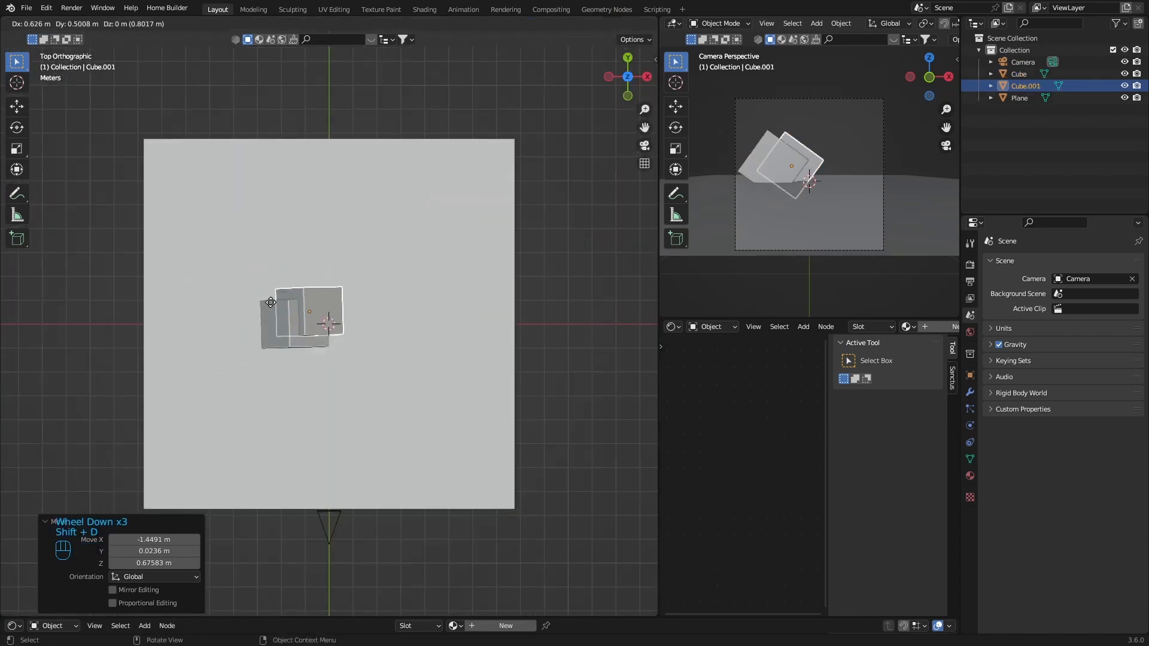
pyautogui.click(367, 270)
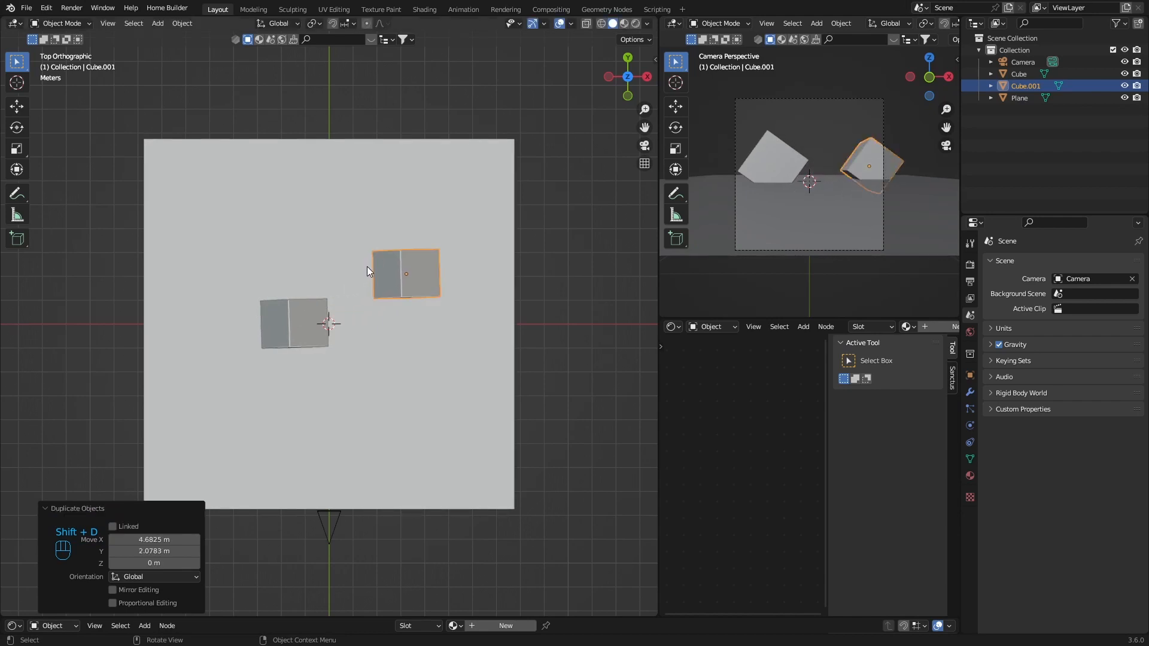
pyautogui.hotkey('shift', 'd')
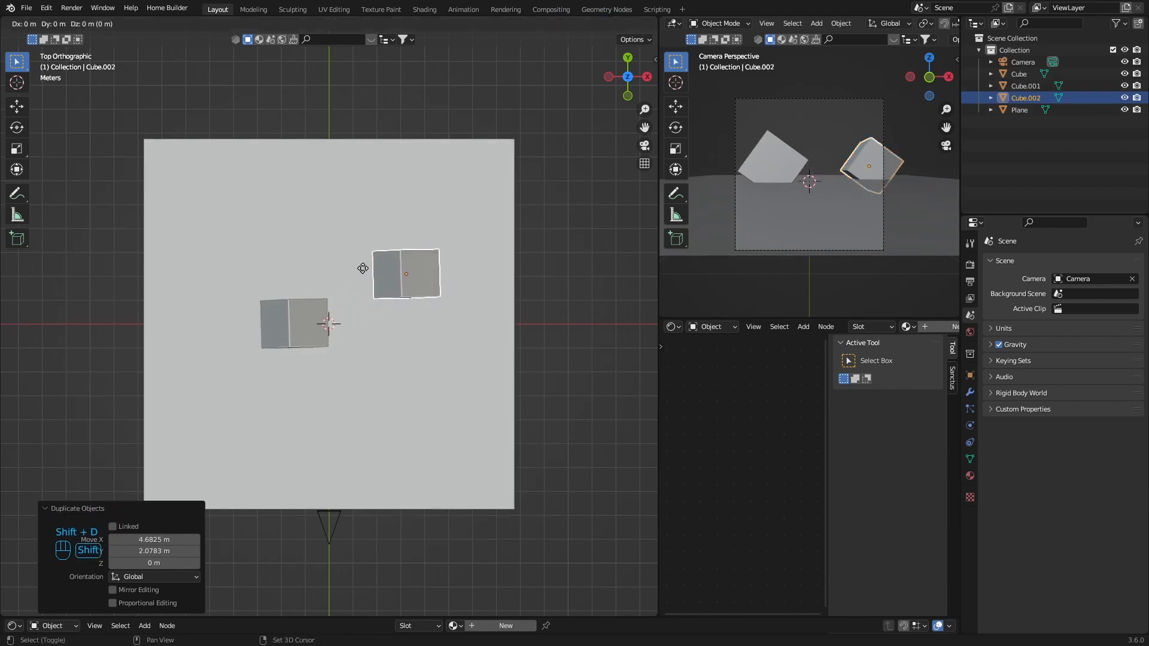
pyautogui.click(258, 230)
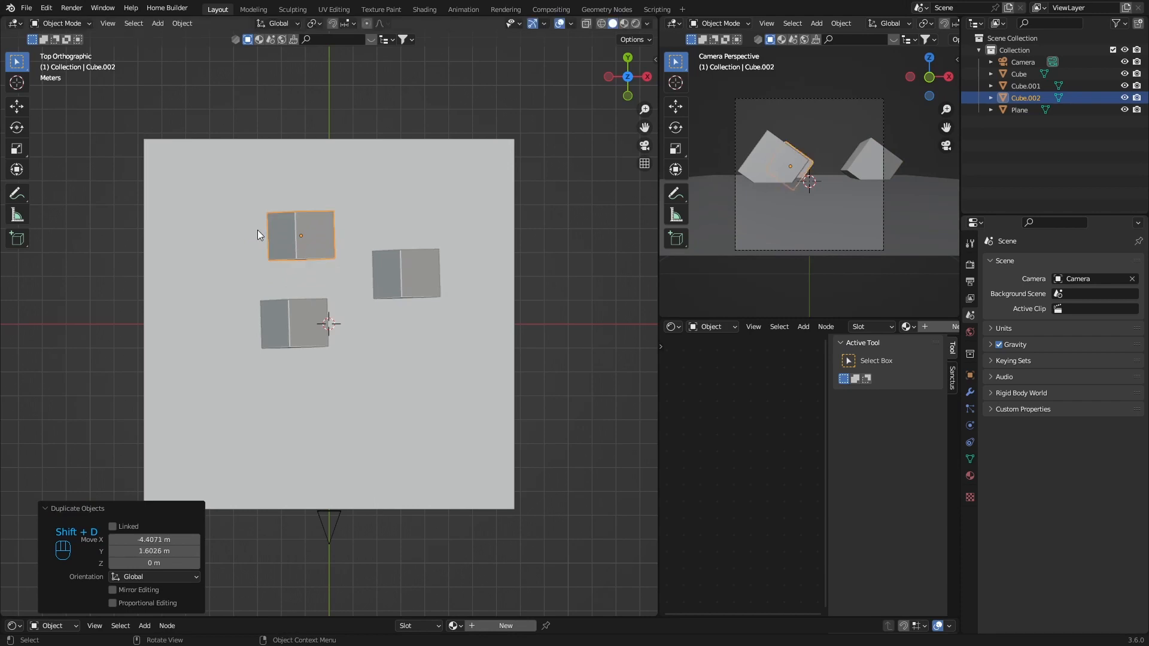
# Enlarge the rearmost cube to about 2.7 times its size and move it about -3.4 m in X and 1.6 m in Y
pyautogui.press('s')
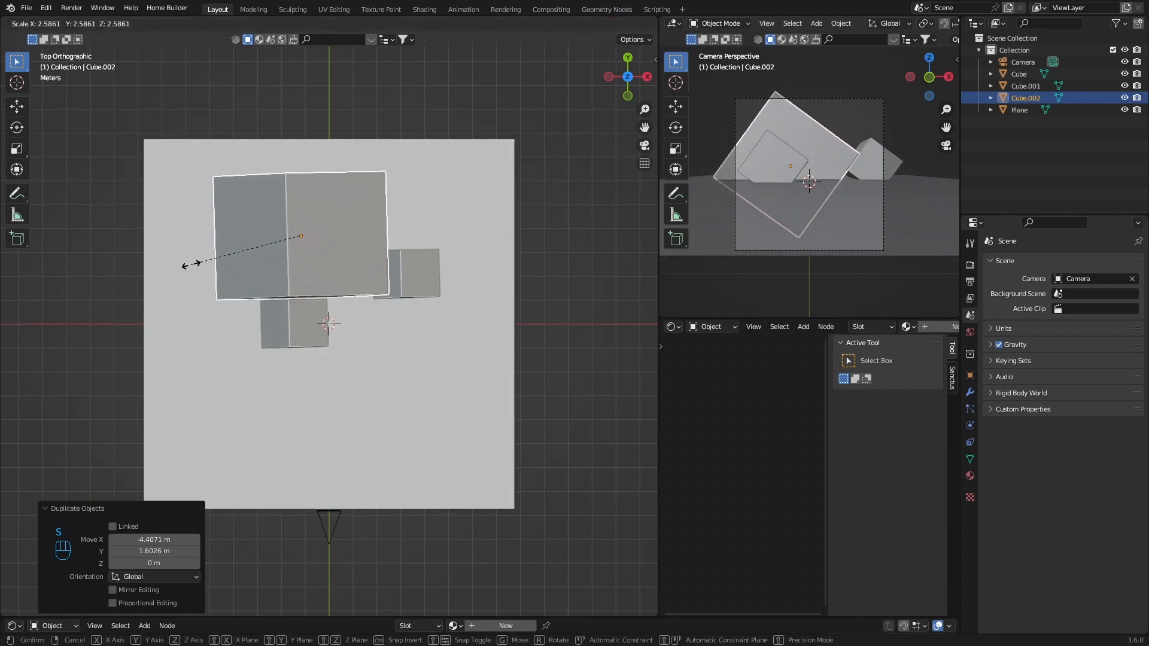
pyautogui.click(216, 226)
pyautogui.press('g')
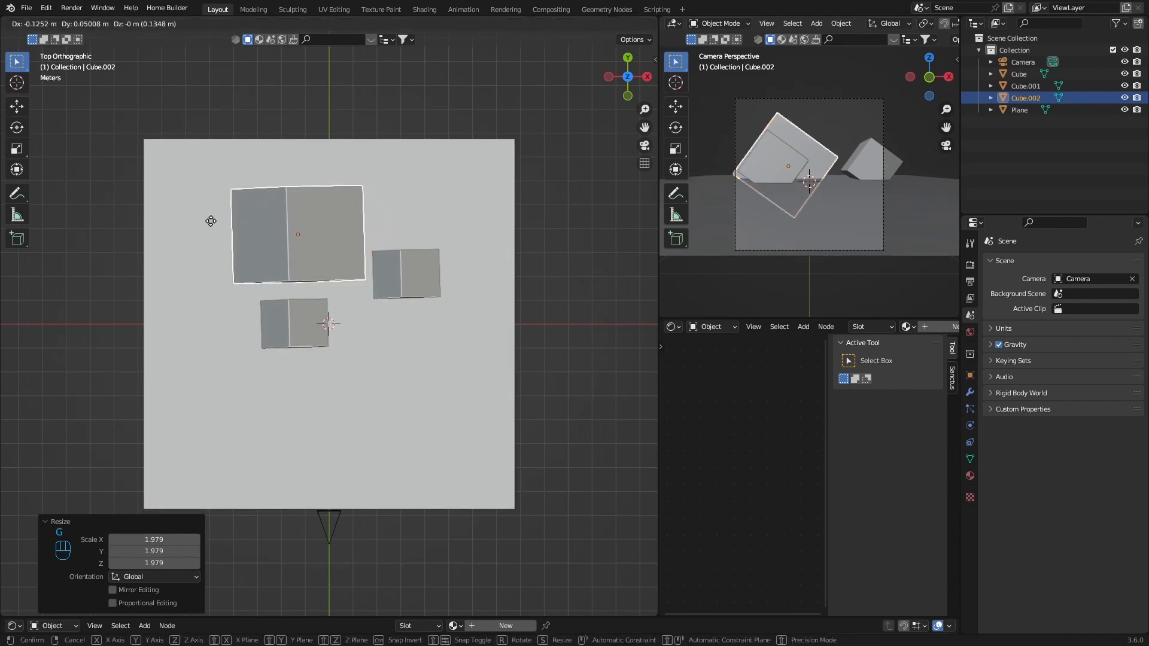
pyautogui.click(179, 192)
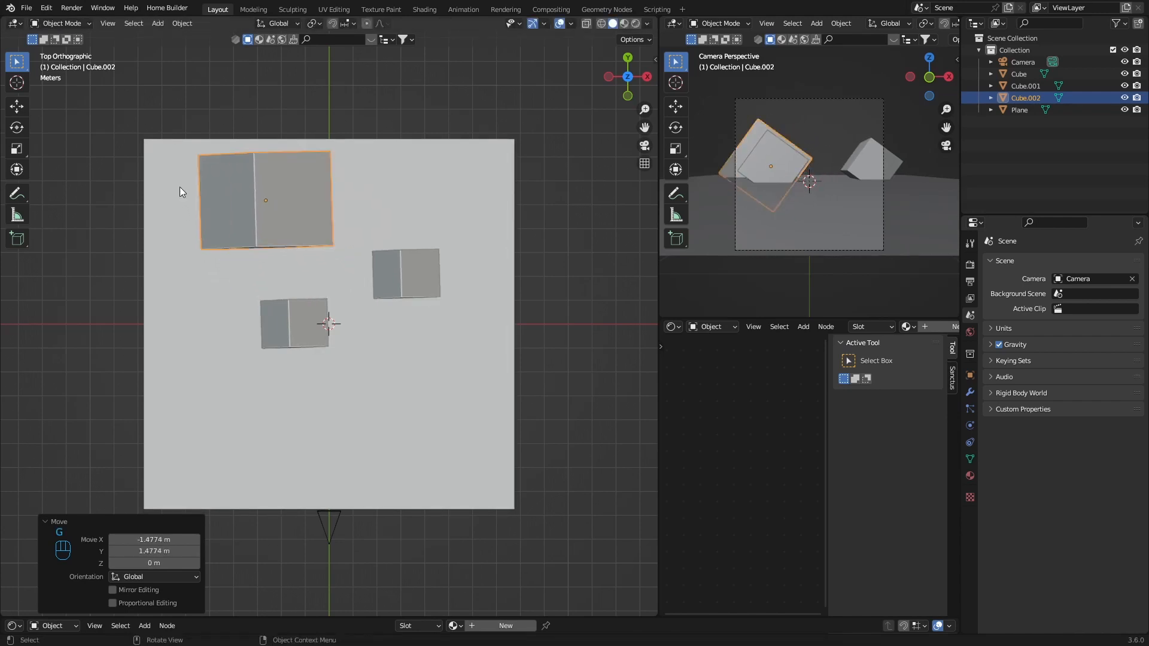
pyautogui.press('s')
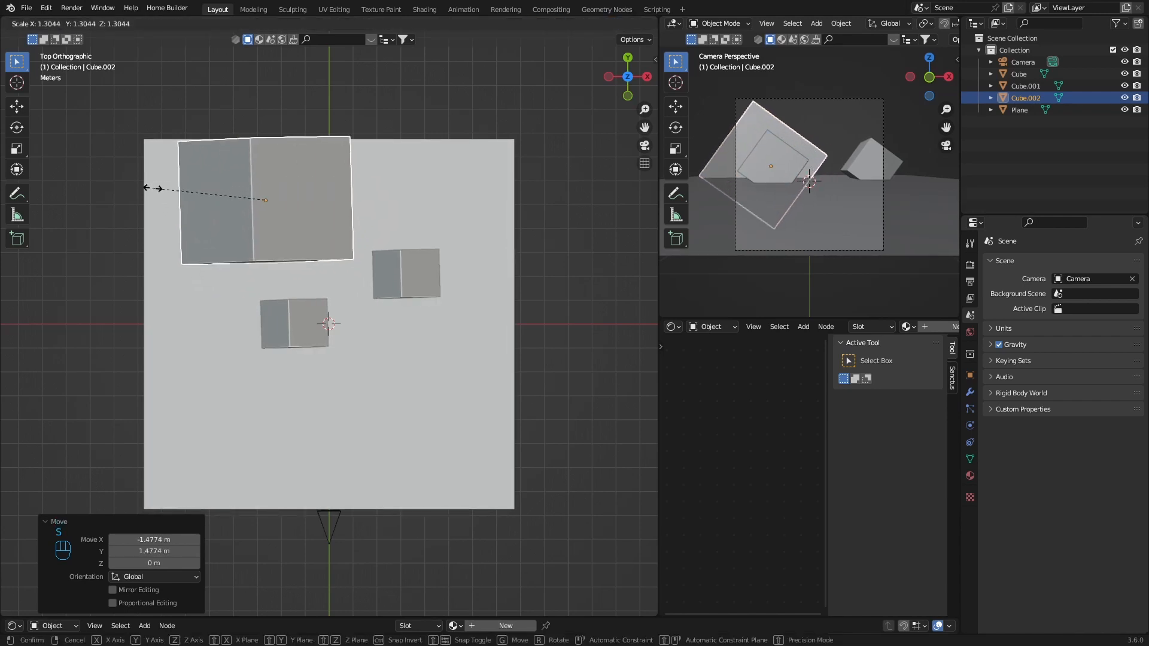
pyautogui.click(147, 194)
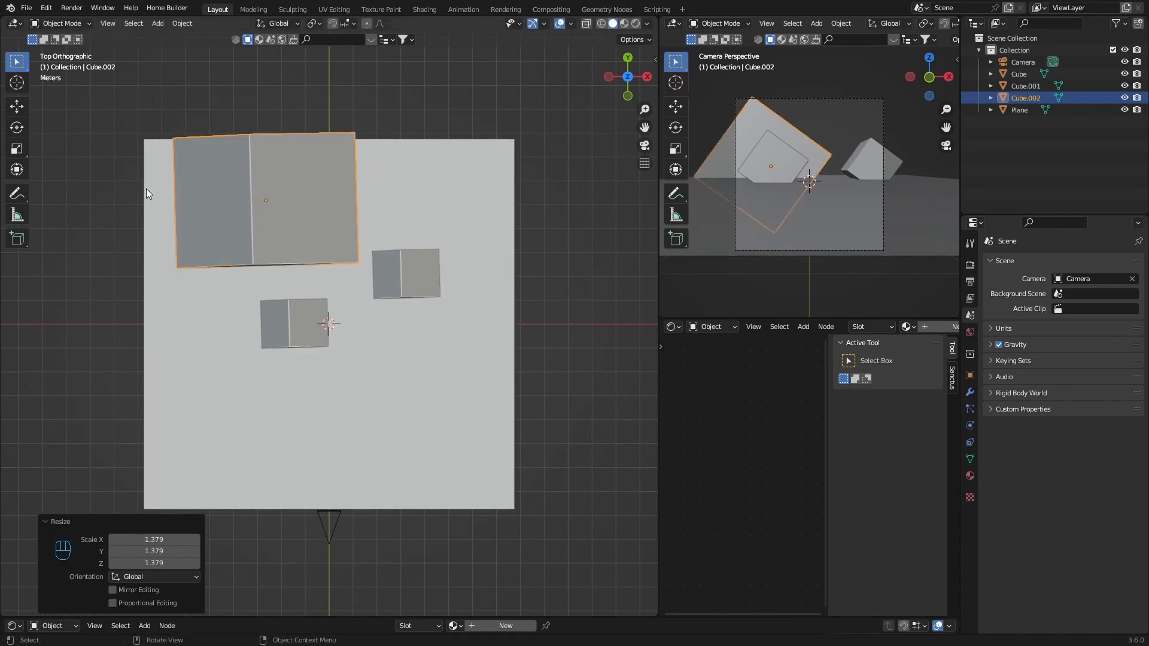
pyautogui.press('g')
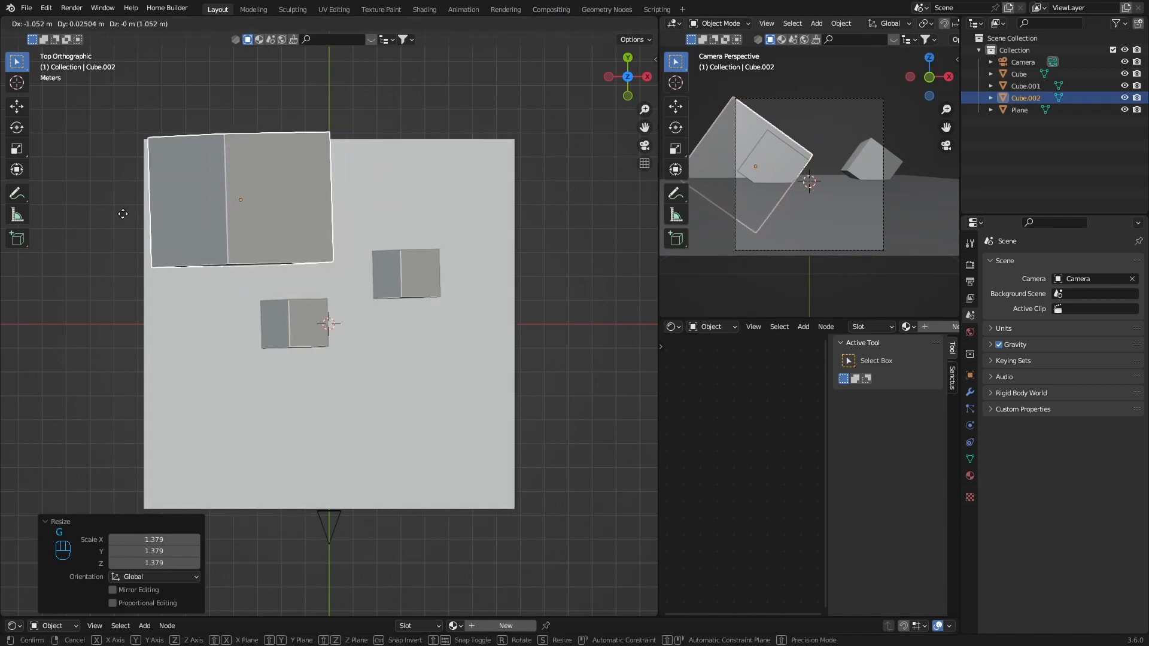
pyautogui.click(108, 214)
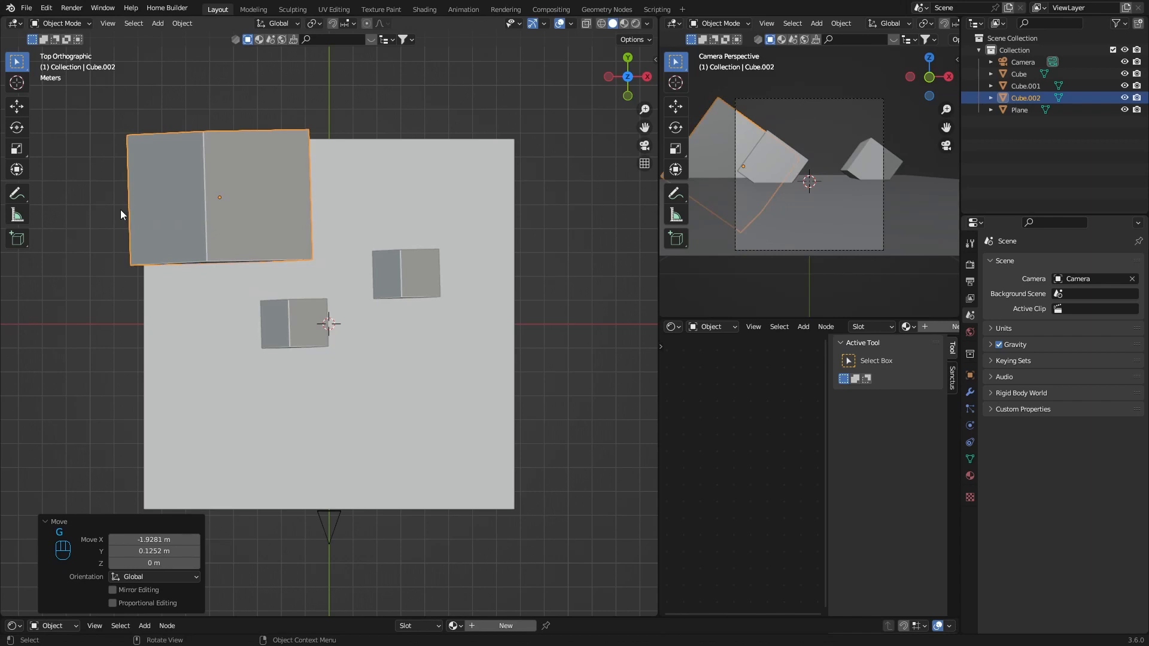
# Rotate the original cube near the world origin in the camera view
pyautogui.click(803, 168)
pyautogui.press('r')
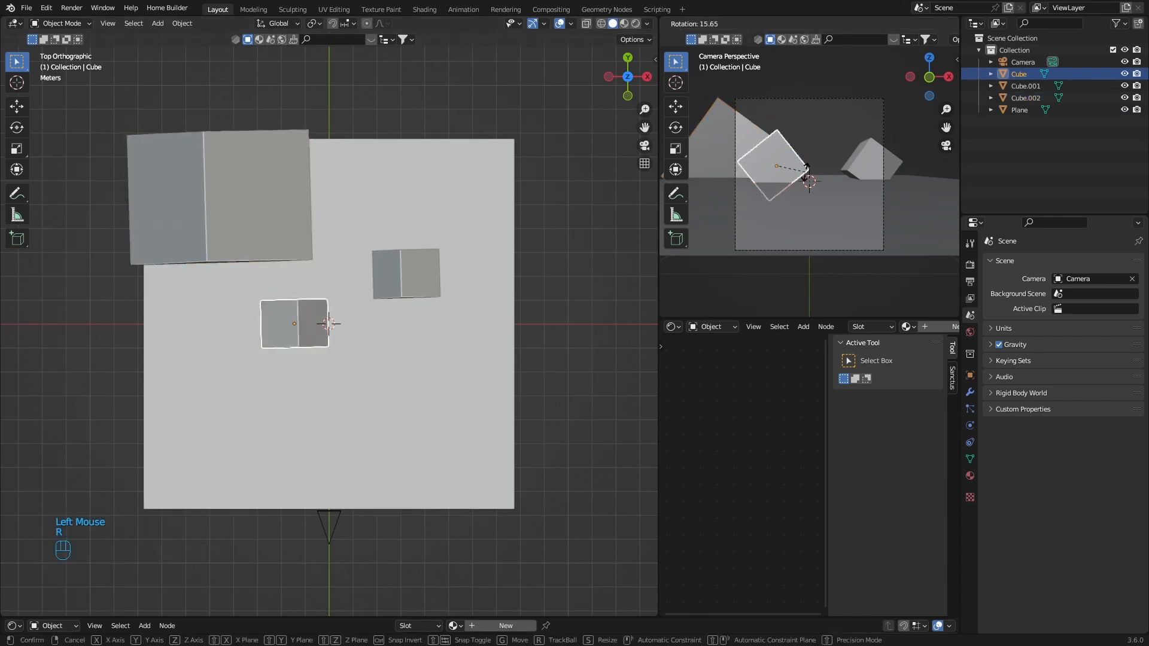
pyautogui.click(833, 115)
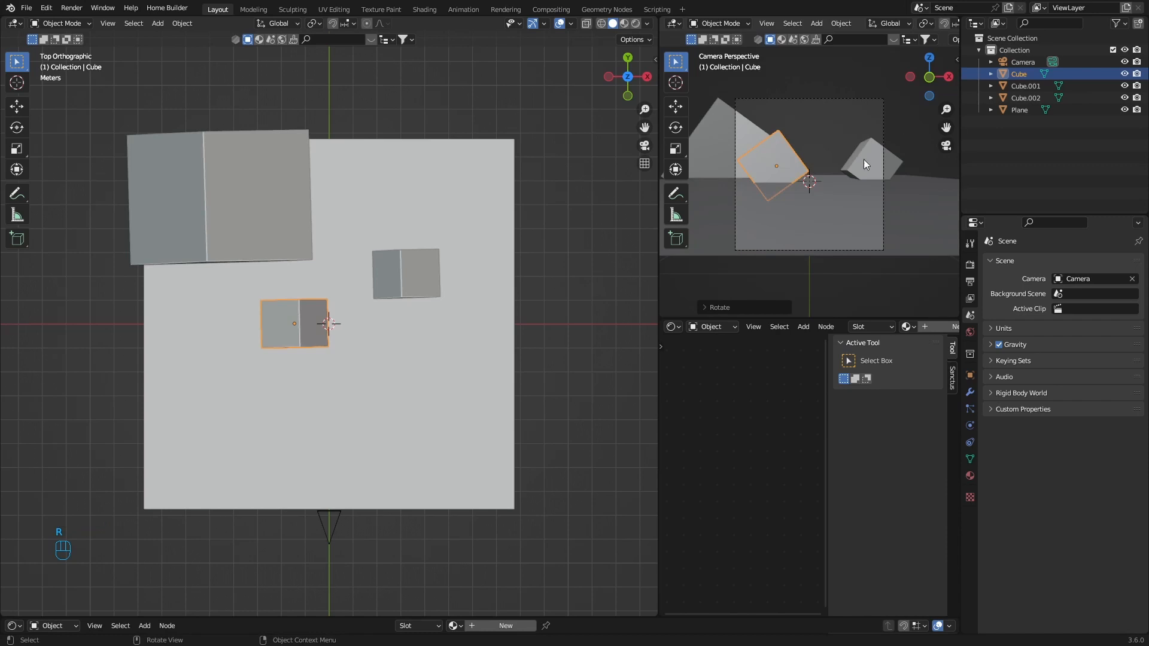
# Duplicate the right-hand cube from top view, offsetting the copy about -0.75 m in X and 3.16 m in Y
pyautogui.click(394, 273)
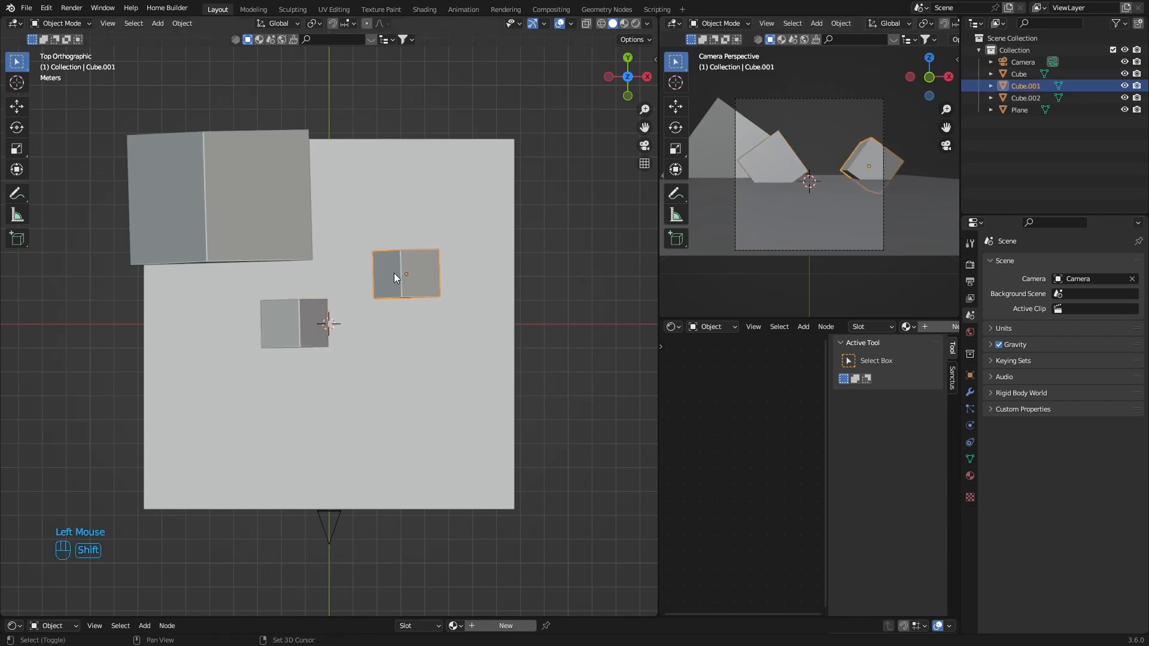
pyautogui.hotkey('shift', 'd')
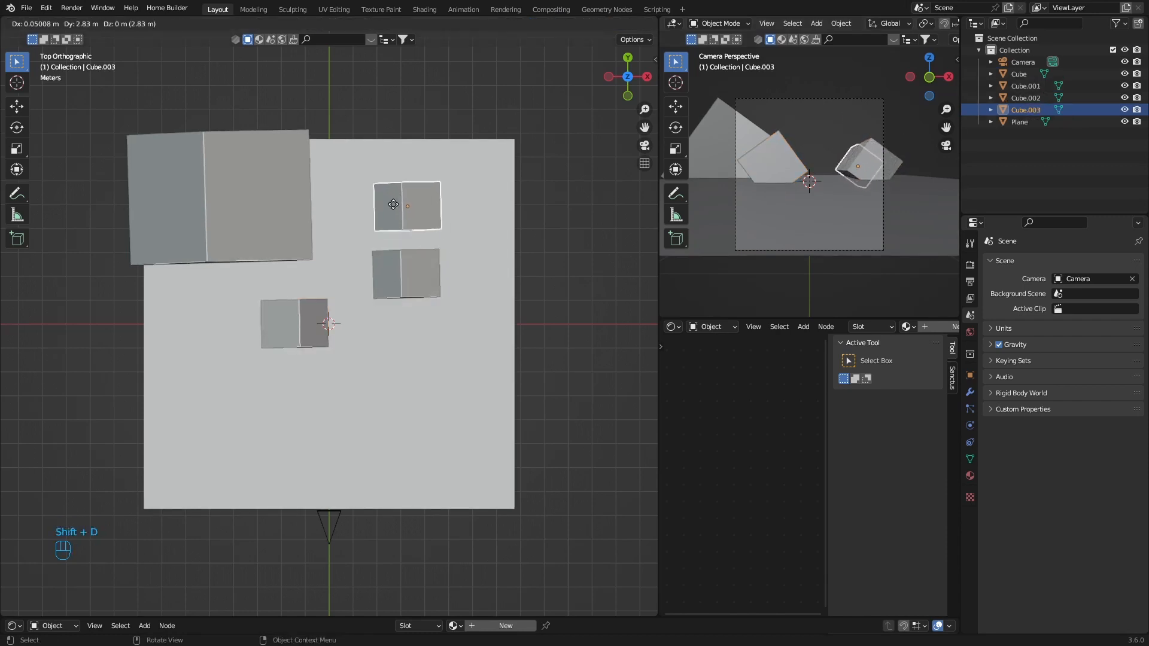
pyautogui.click(375, 197)
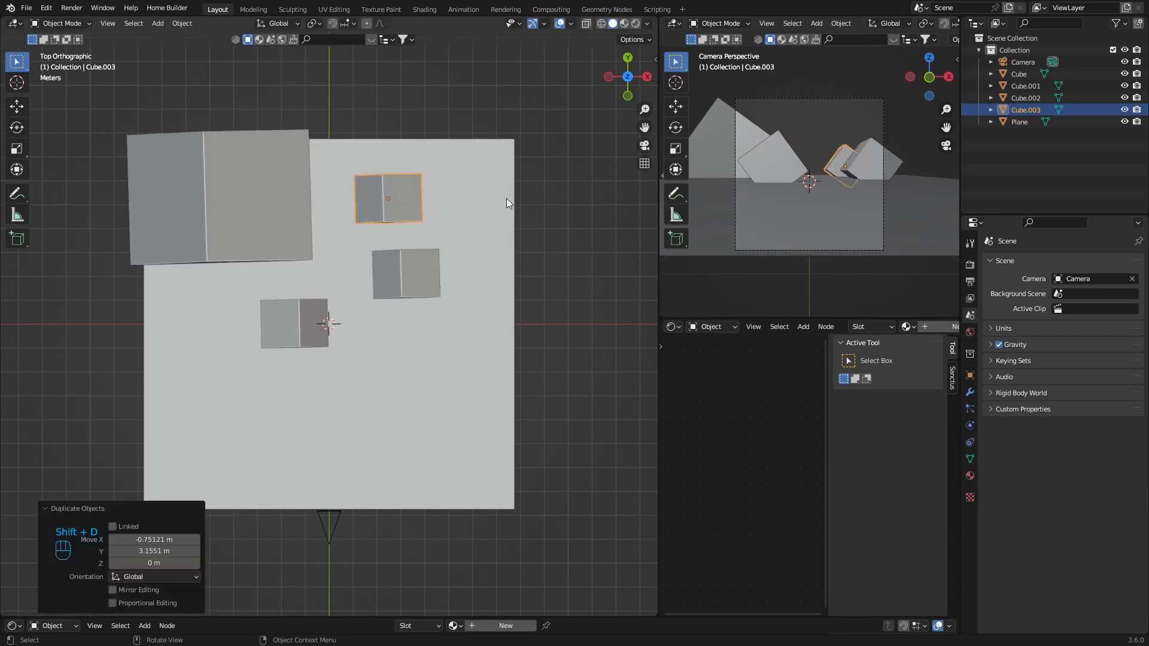
pyautogui.click(524, 202)
# In the camera view, rotate the front-left cube about -22.7° and move it slightly left and down into the ground
pyautogui.click(645, 146)
pyautogui.click(196, 304)
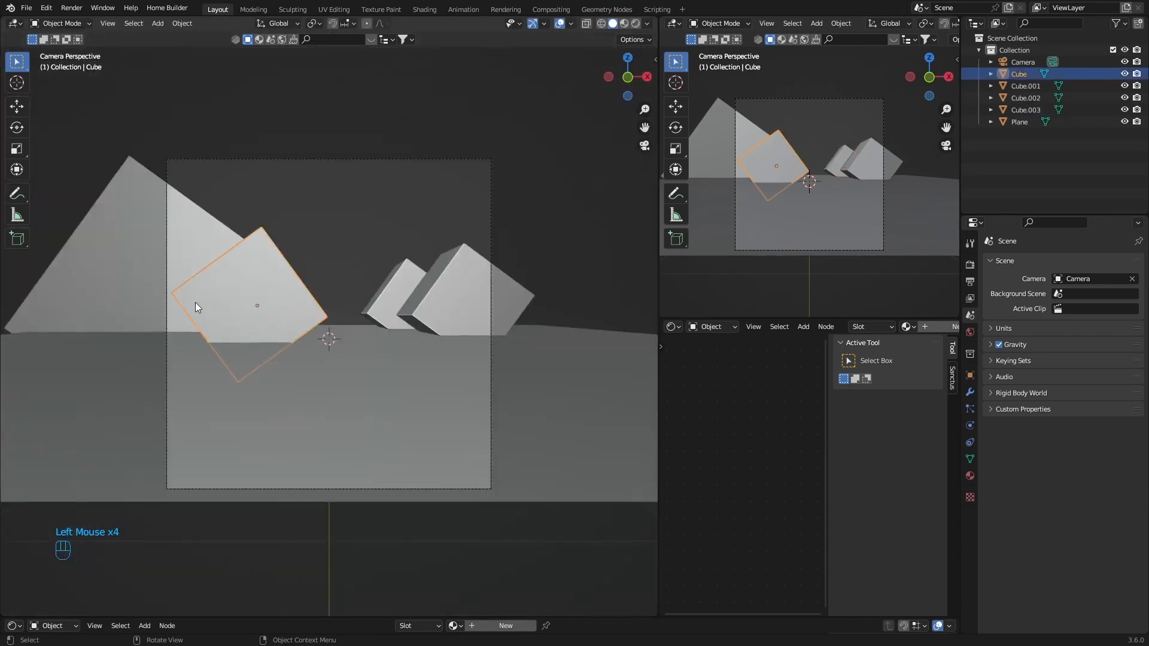
pyautogui.press('r')
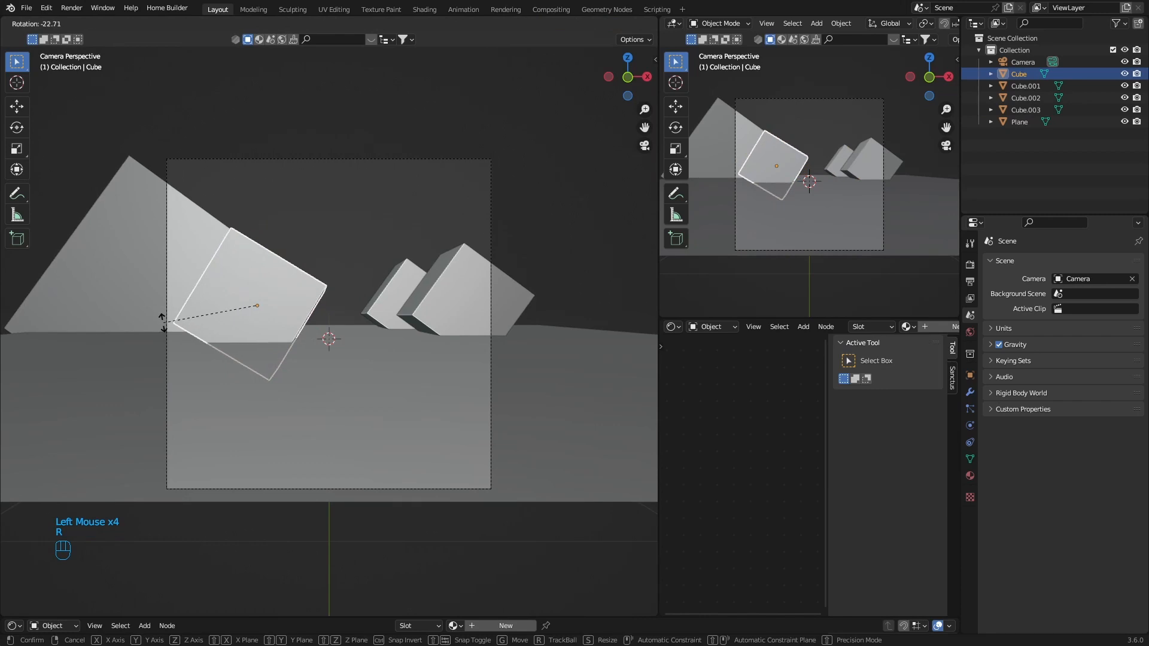
pyautogui.click(164, 322)
pyautogui.press('g')
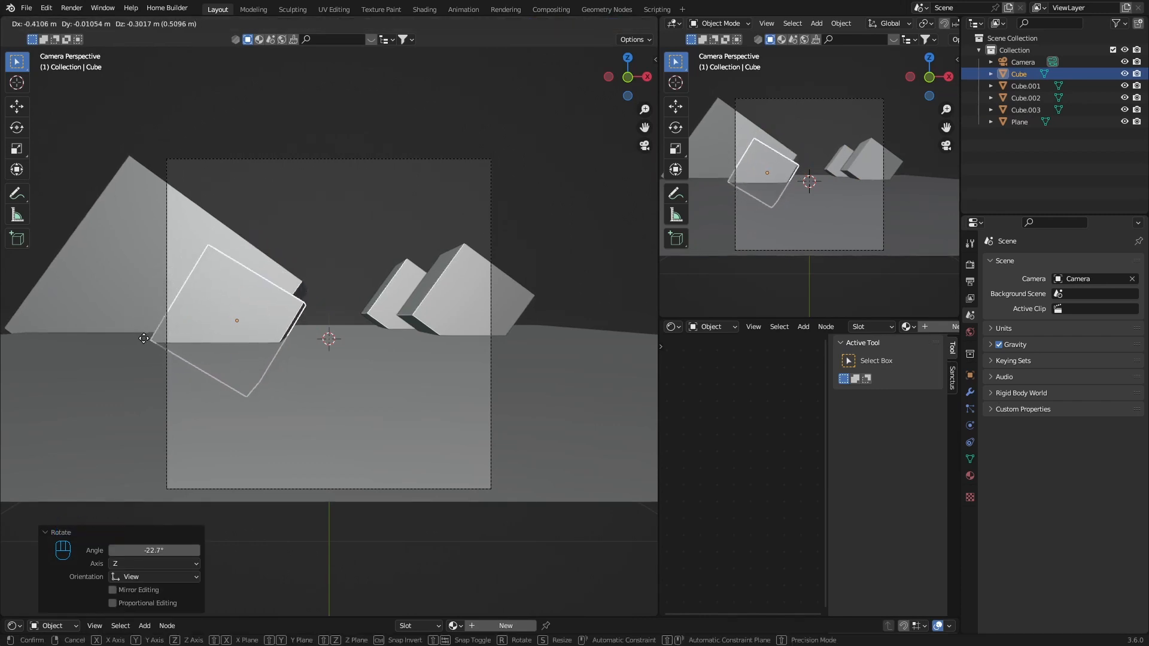
pyautogui.click(146, 345)
pyautogui.click(563, 231)
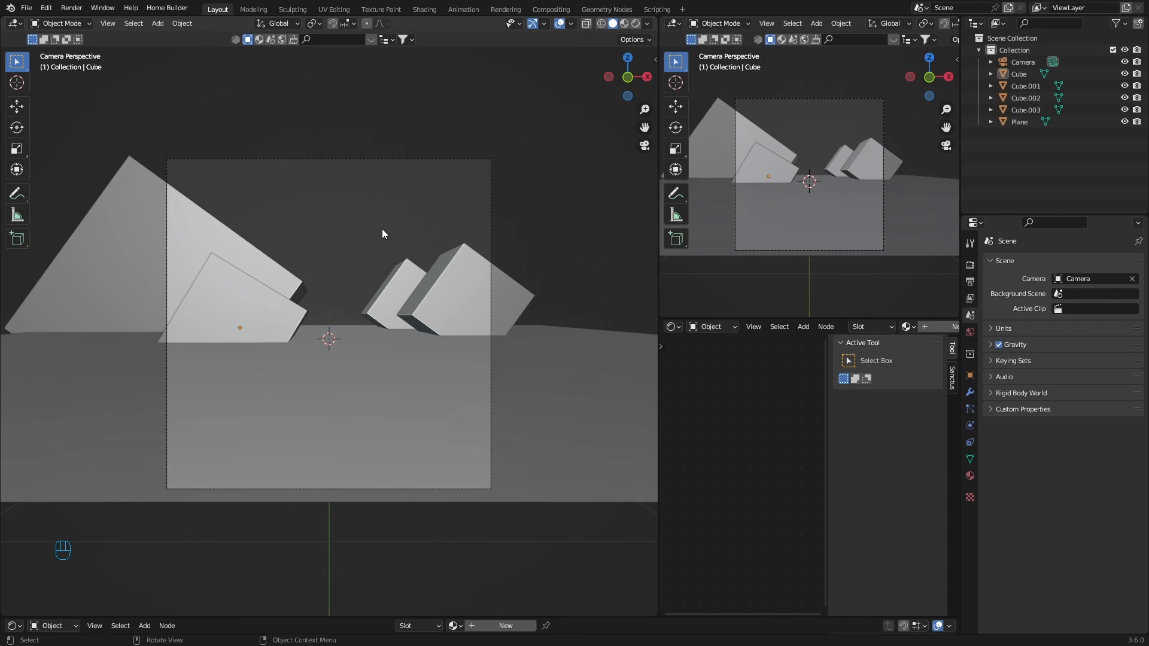
# Duplicate the front-right cube and stack the copy above it, offset about 0.13 m in X and 1.61 m in Z
pyautogui.click(439, 311)
pyautogui.hotkey('shift', 'd')
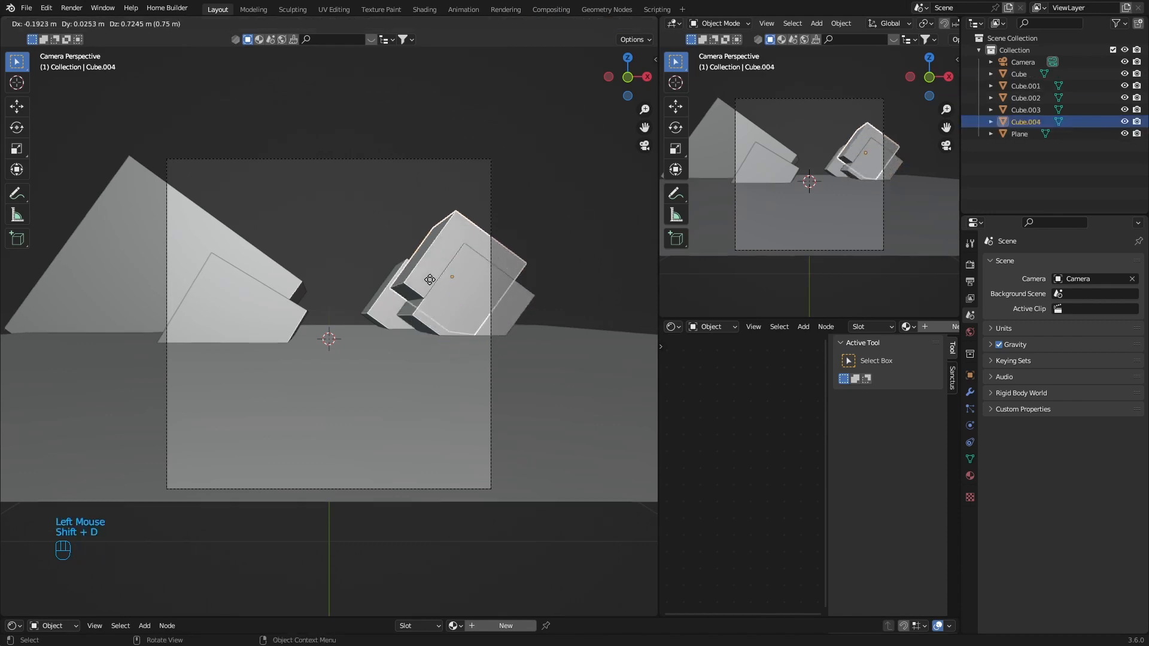
pyautogui.click(444, 250)
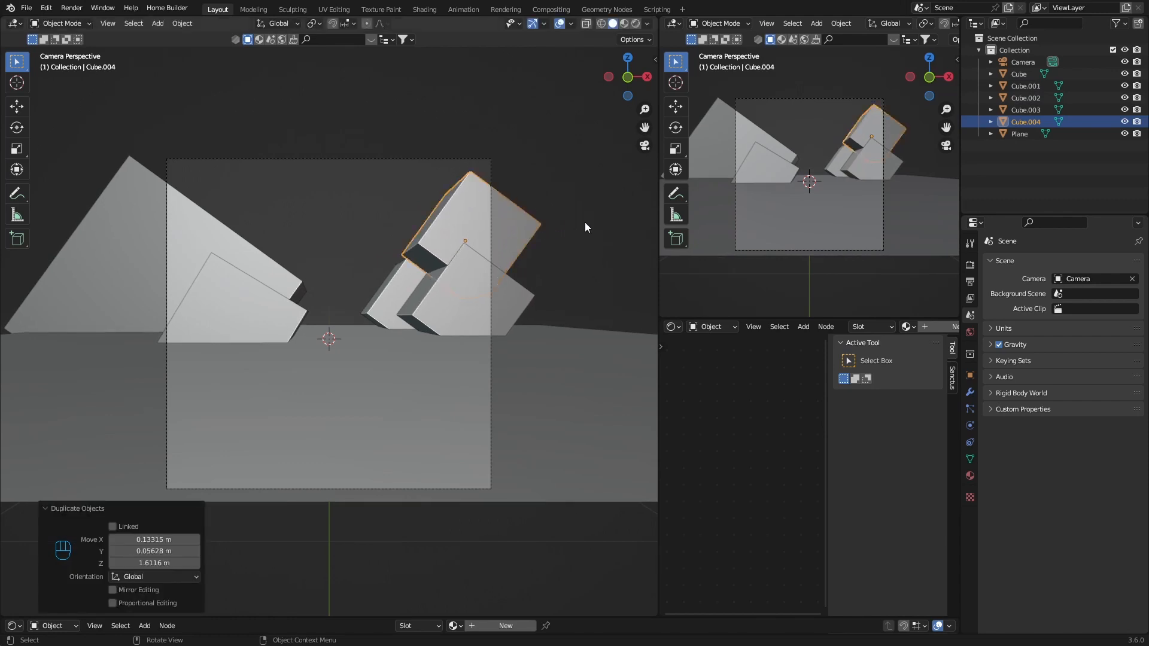
pyautogui.click(585, 221)
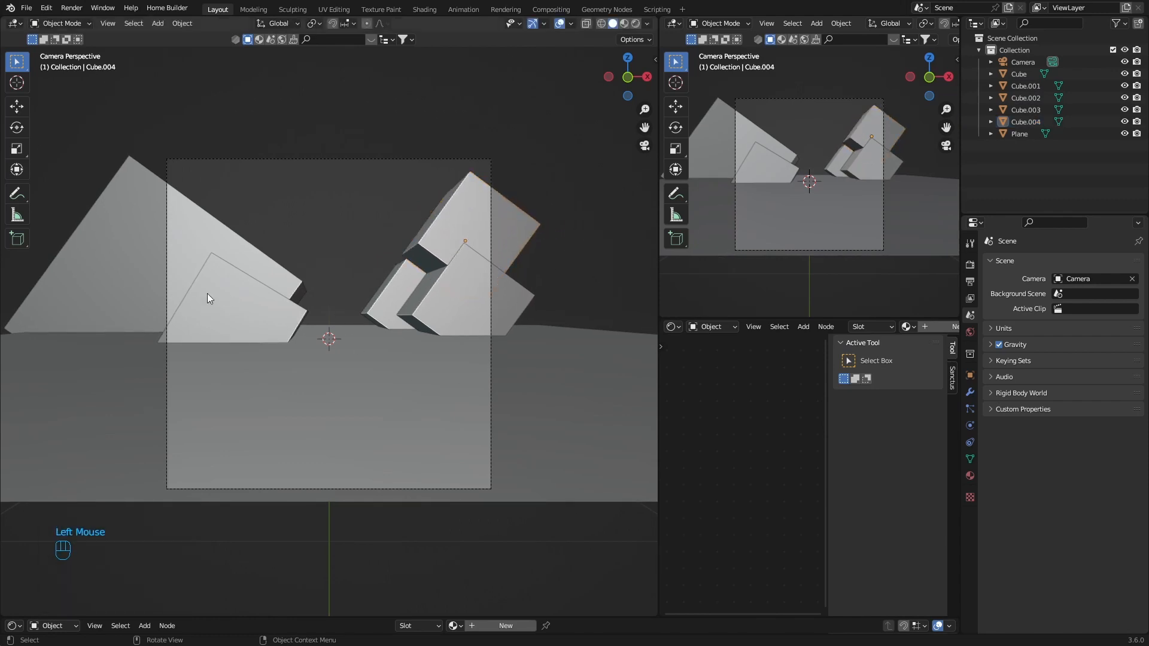
# Rotate the large rear cube about -9.45° in the camera view and move it up and slightly right
pyautogui.click(186, 228)
pyautogui.press('r')
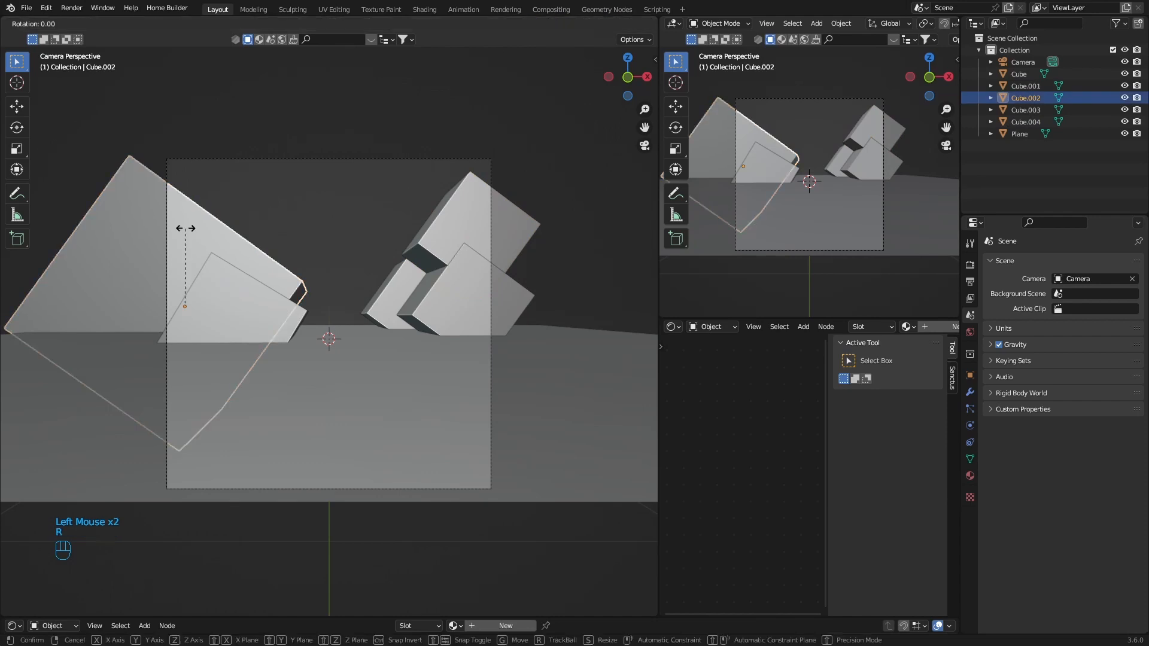
pyautogui.click(172, 220)
pyautogui.press('g')
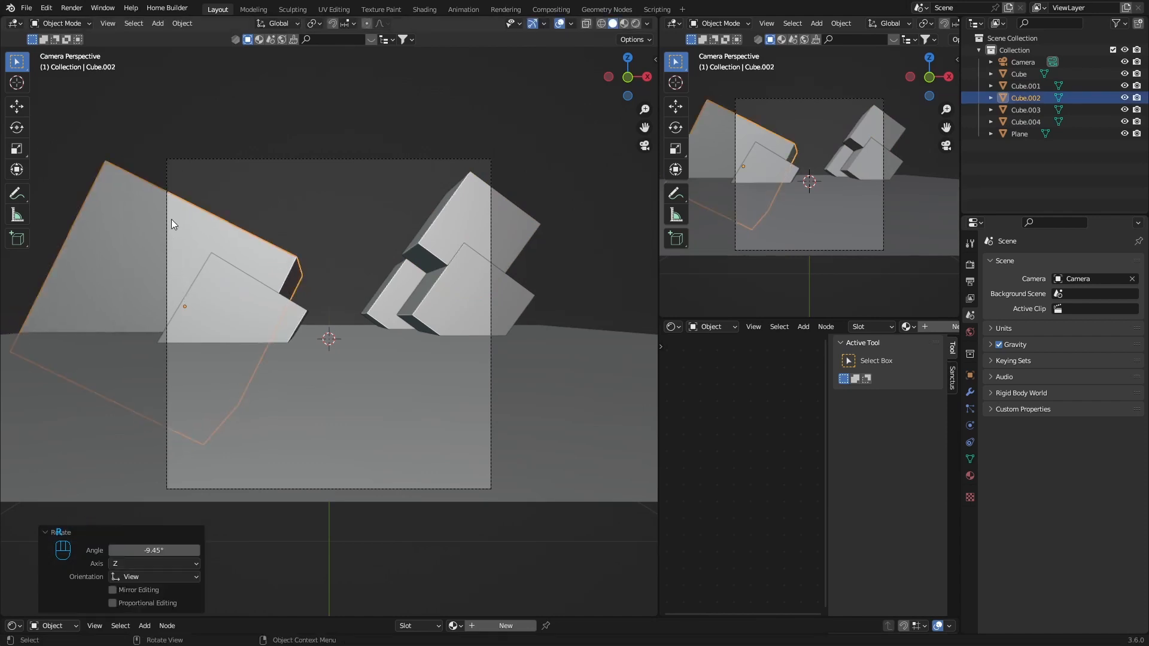
pyautogui.click(189, 175)
pyautogui.click(594, 178)
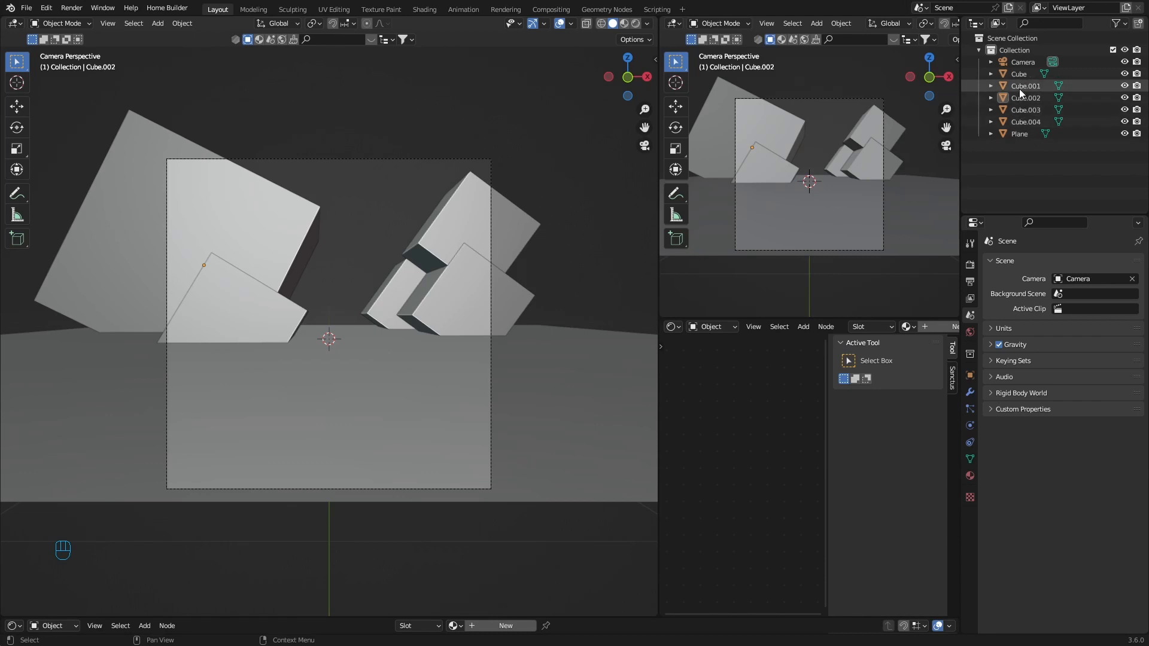
# Set the camera's focal length to 63 mm, with a lens shift of 0.050 in X and 0.100 in Y
pyautogui.click(1017, 63)
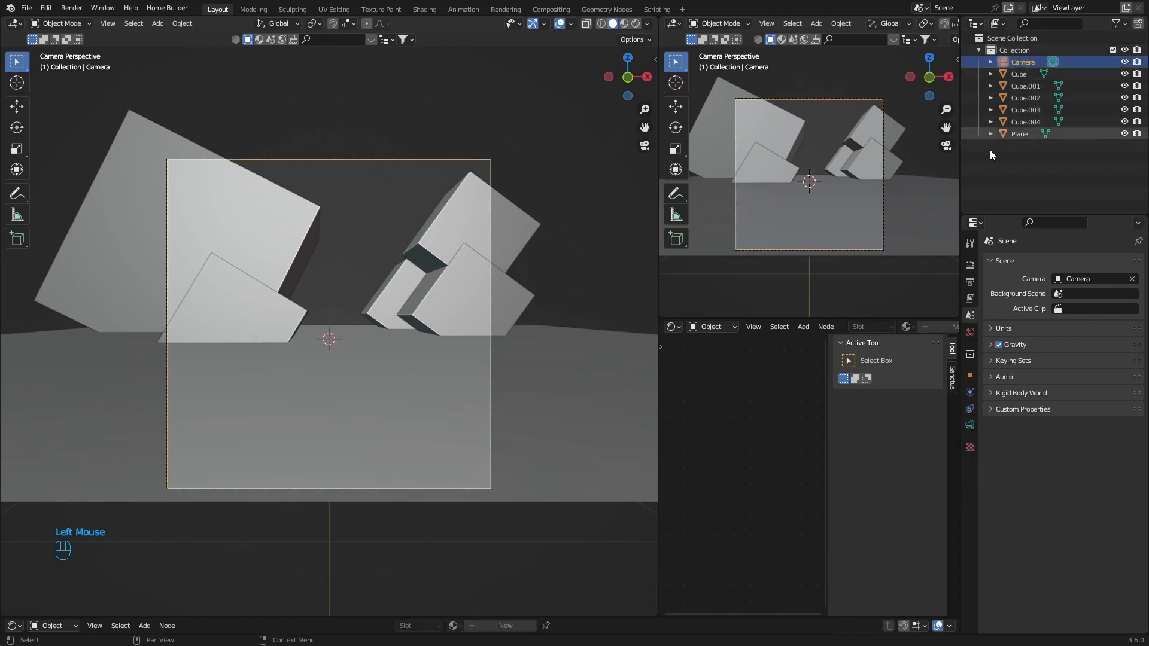
pyautogui.click(970, 425)
pyautogui.moveTo(1085, 366); pyautogui.dragTo(1107, 365)
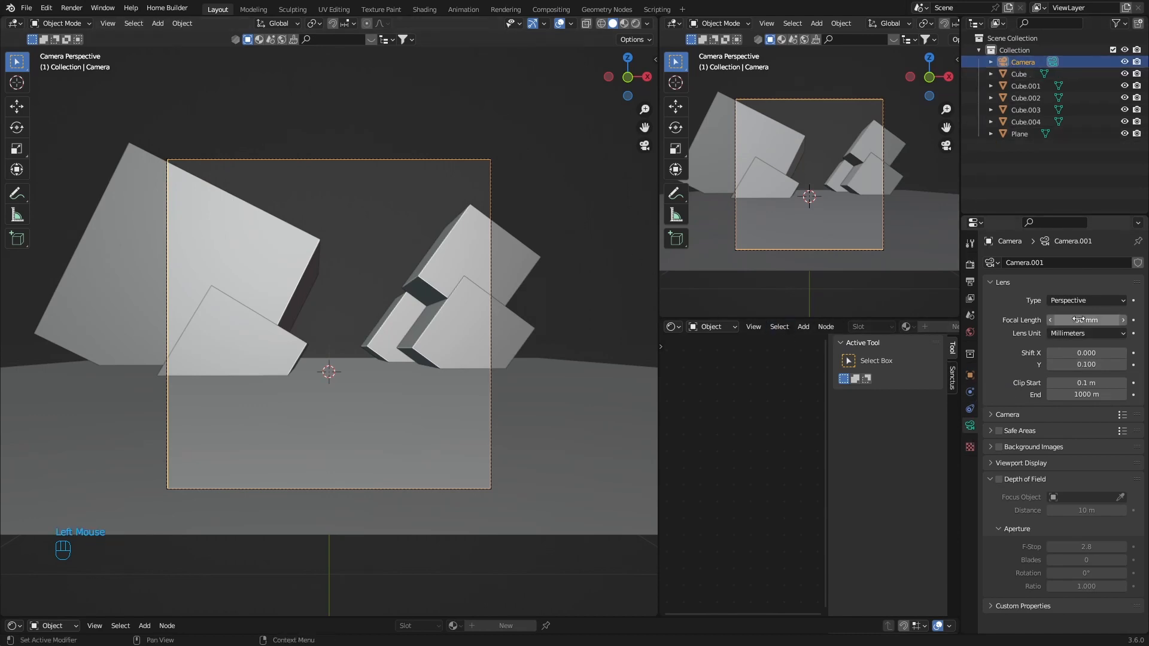
pyautogui.moveTo(1086, 320); pyautogui.dragTo(1095, 353)
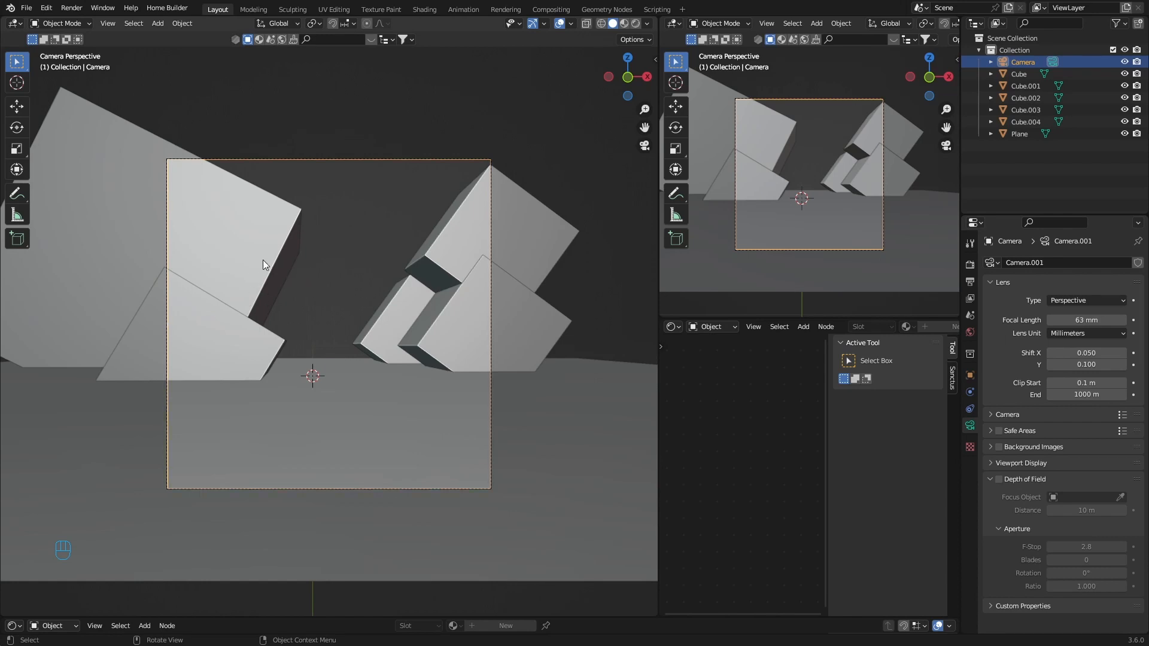
# Search the add-on preferences for "imag" to locate Import Images as Planes, and save the preferences
pyautogui.click(47, 8)
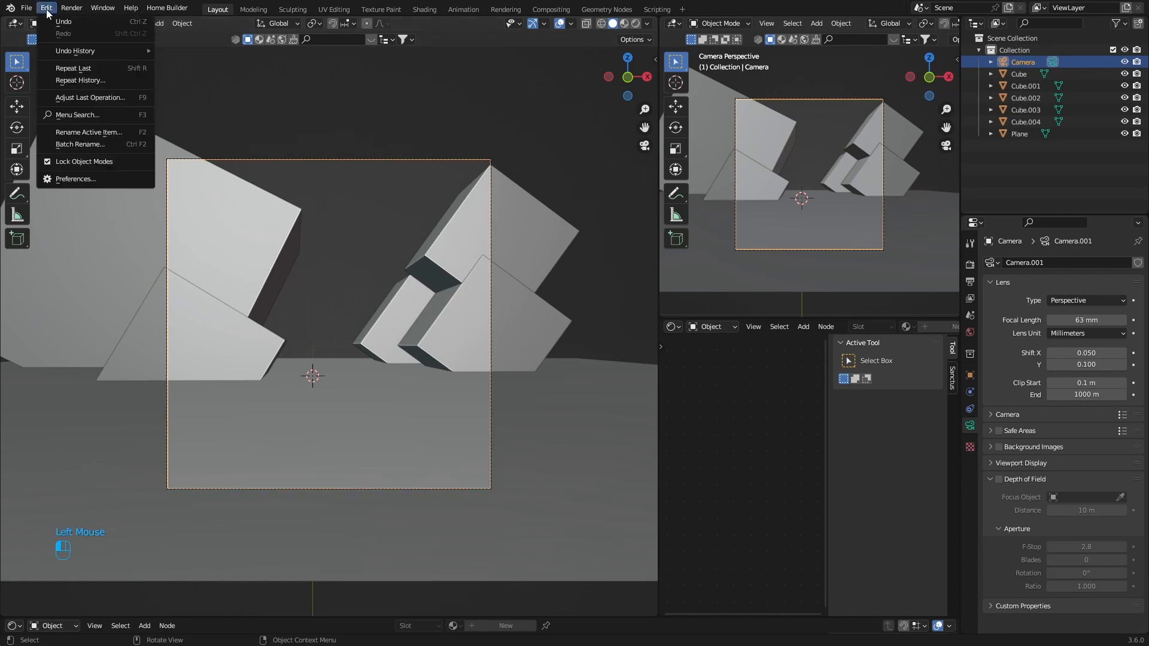
pyautogui.click(79, 177)
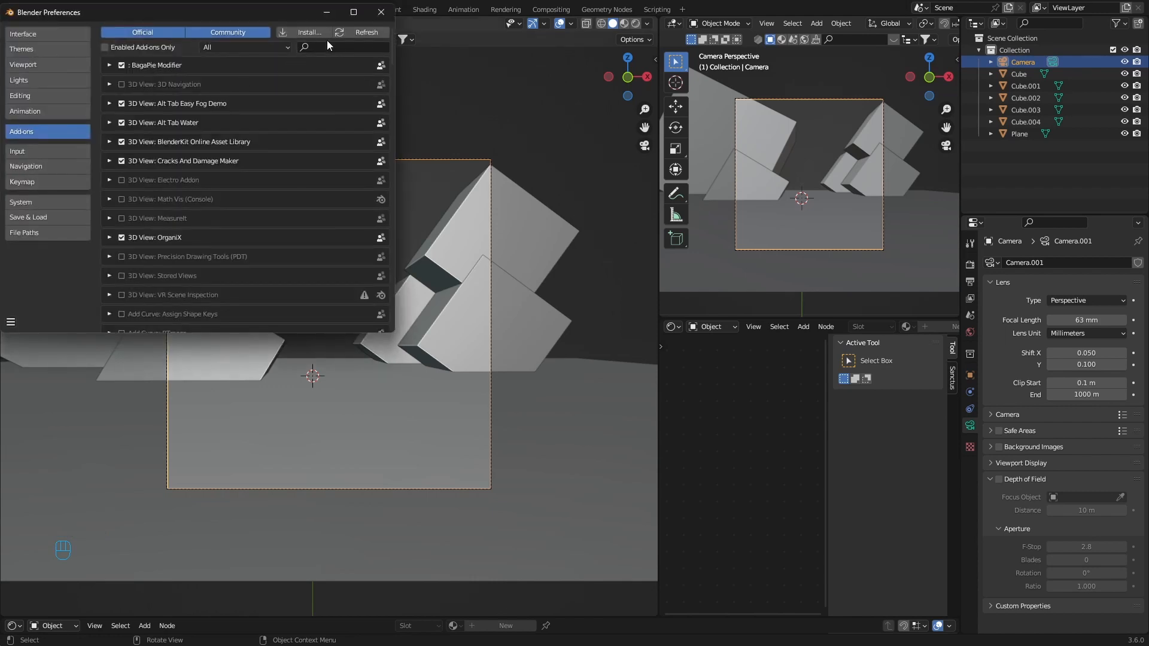
pyautogui.click(322, 48)
pyautogui.write('im')
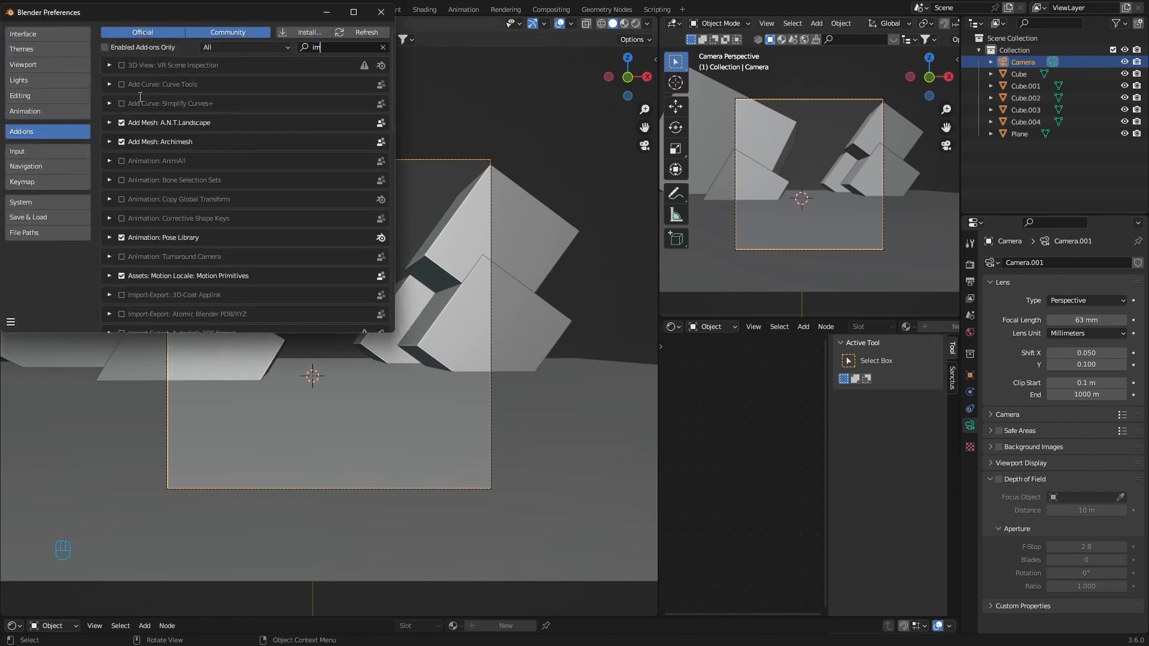
pyautogui.write('ag')
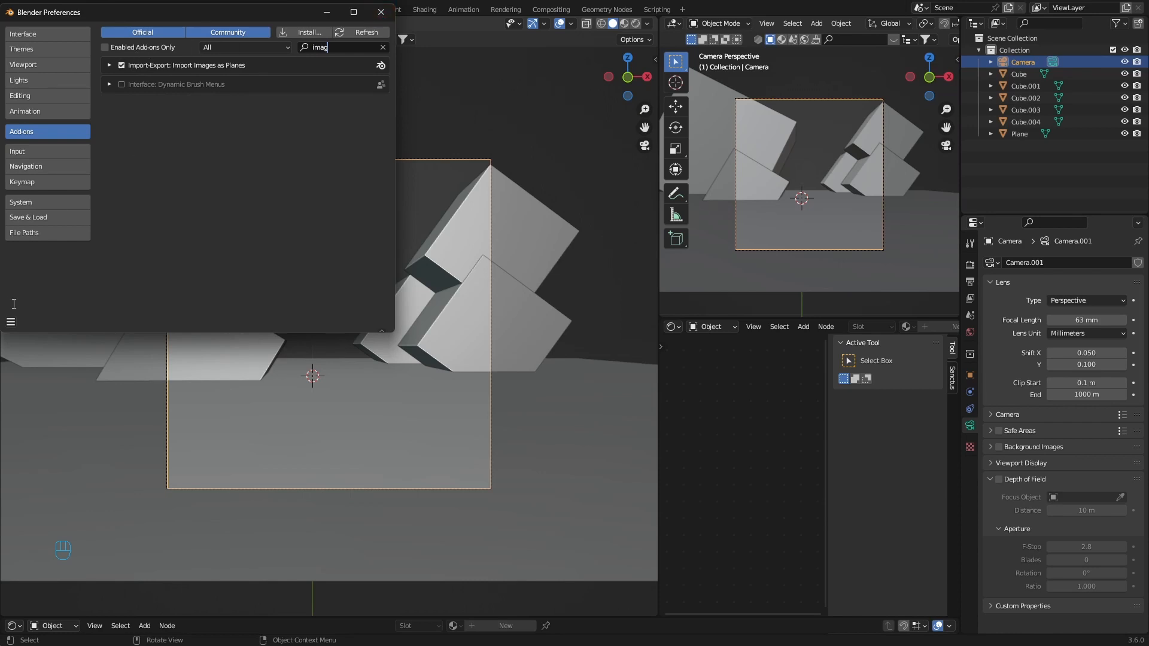
pyautogui.click(10, 325)
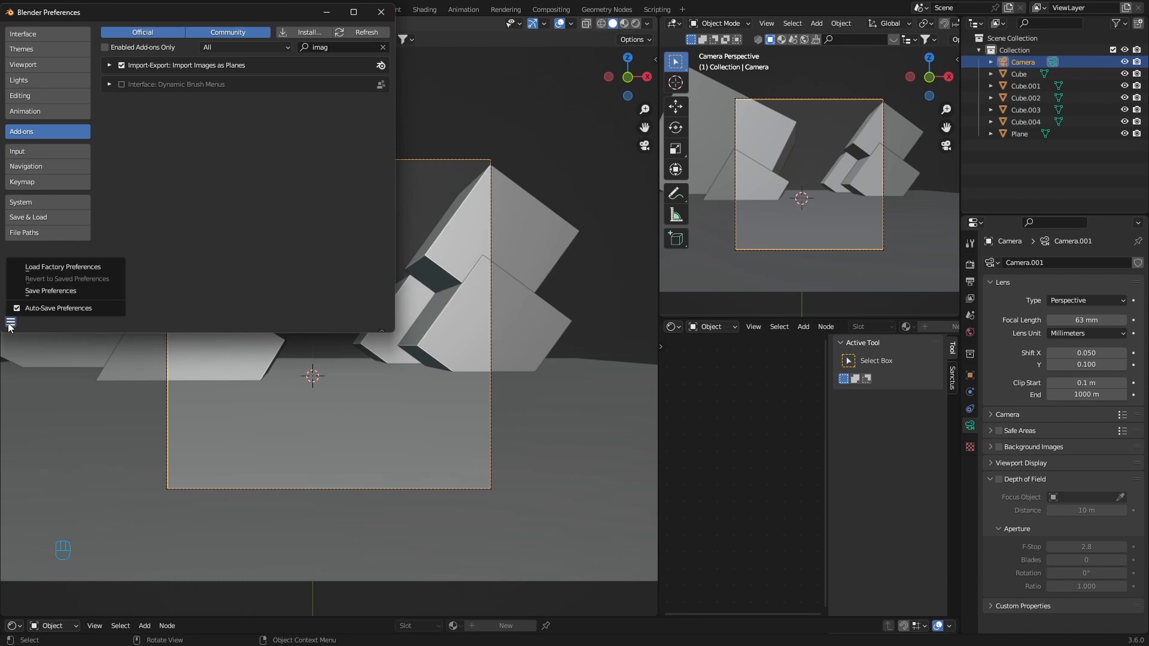
pyautogui.click(53, 292)
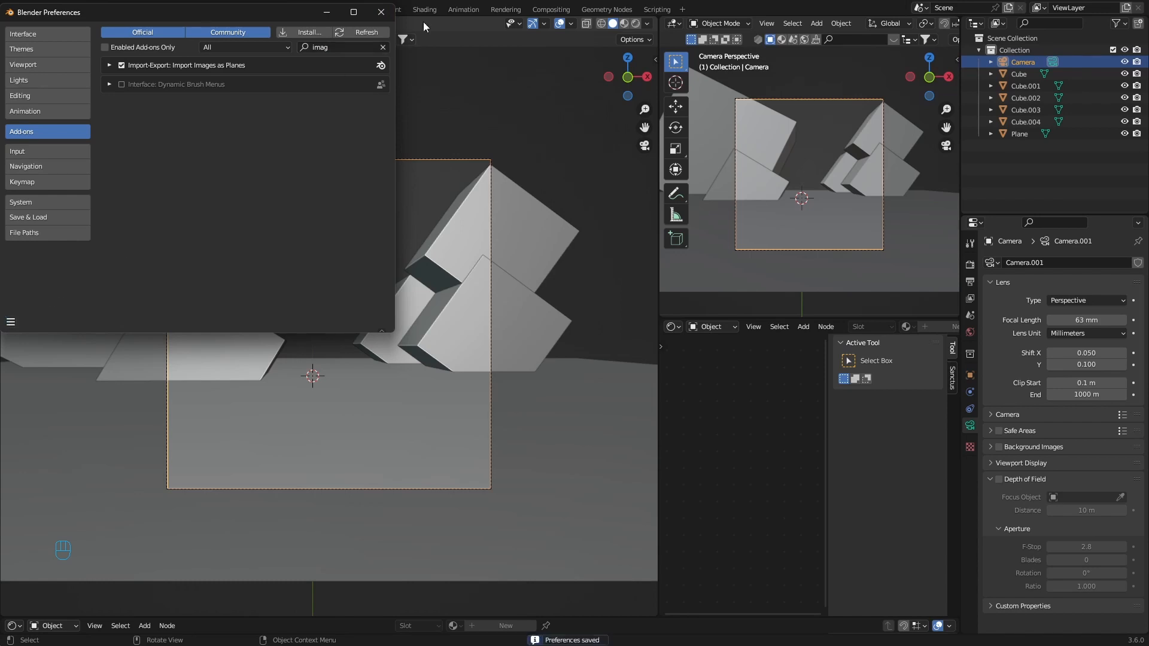
pyautogui.click(392, 16)
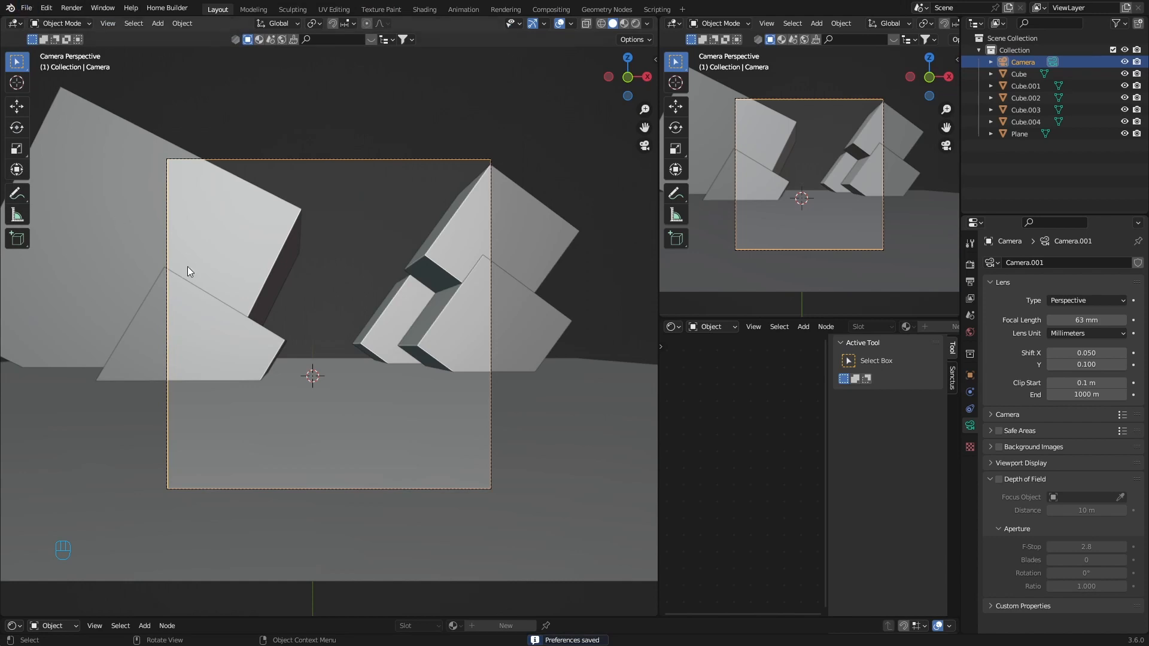
# Import the silhouette image from the Desktop folder as an image plane
pyautogui.press('shift')
pyautogui.hotkey('shift', 'a')
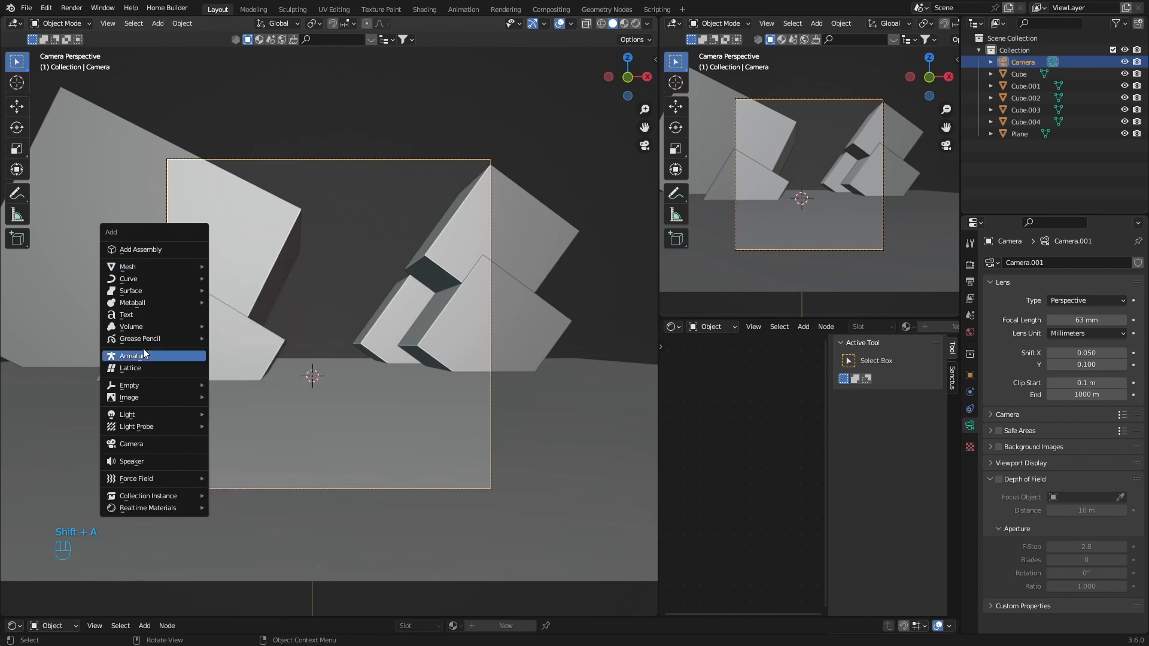
pyautogui.moveTo(138, 398)
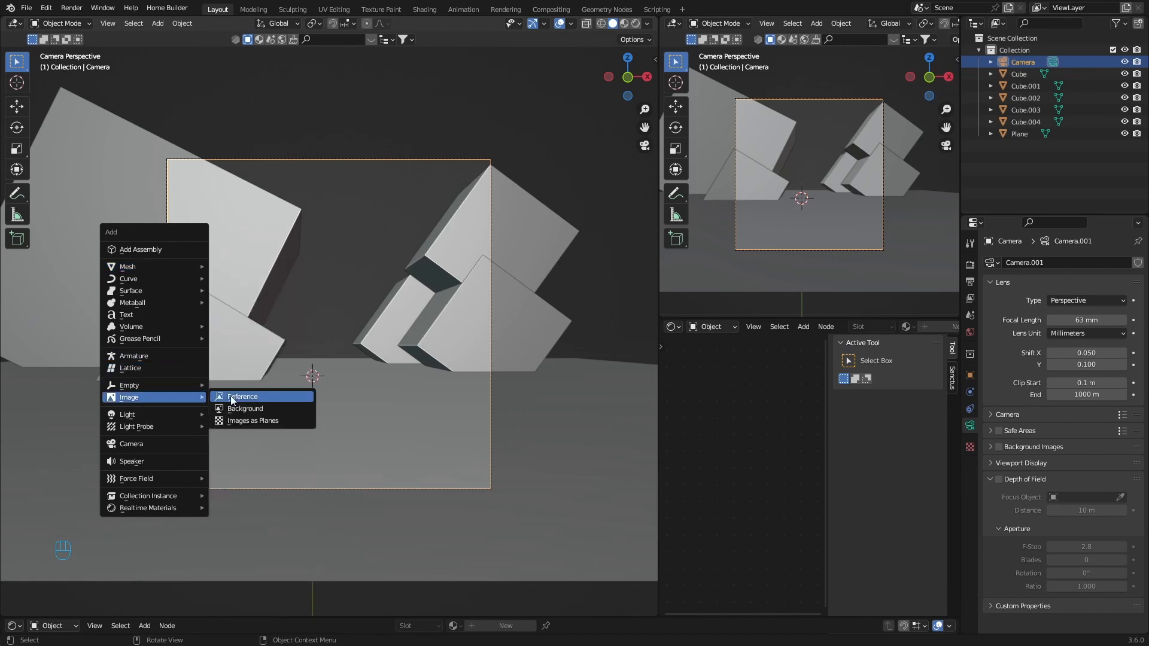
pyautogui.click(258, 421)
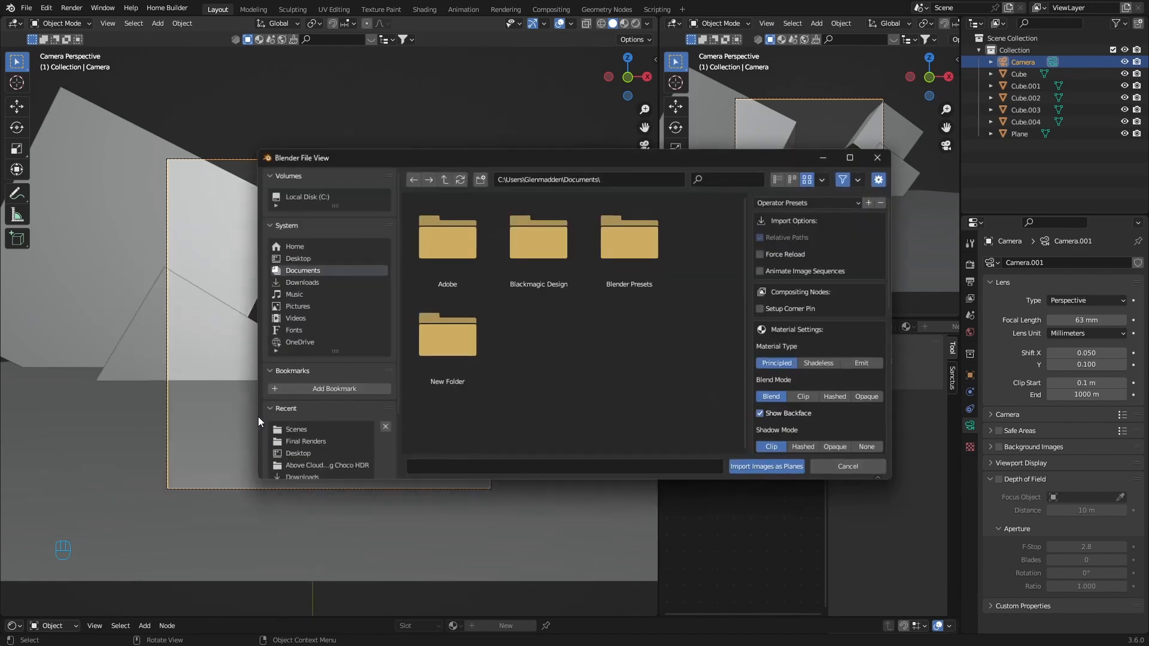
pyautogui.click(301, 254)
pyautogui.doubleClick(445, 332)
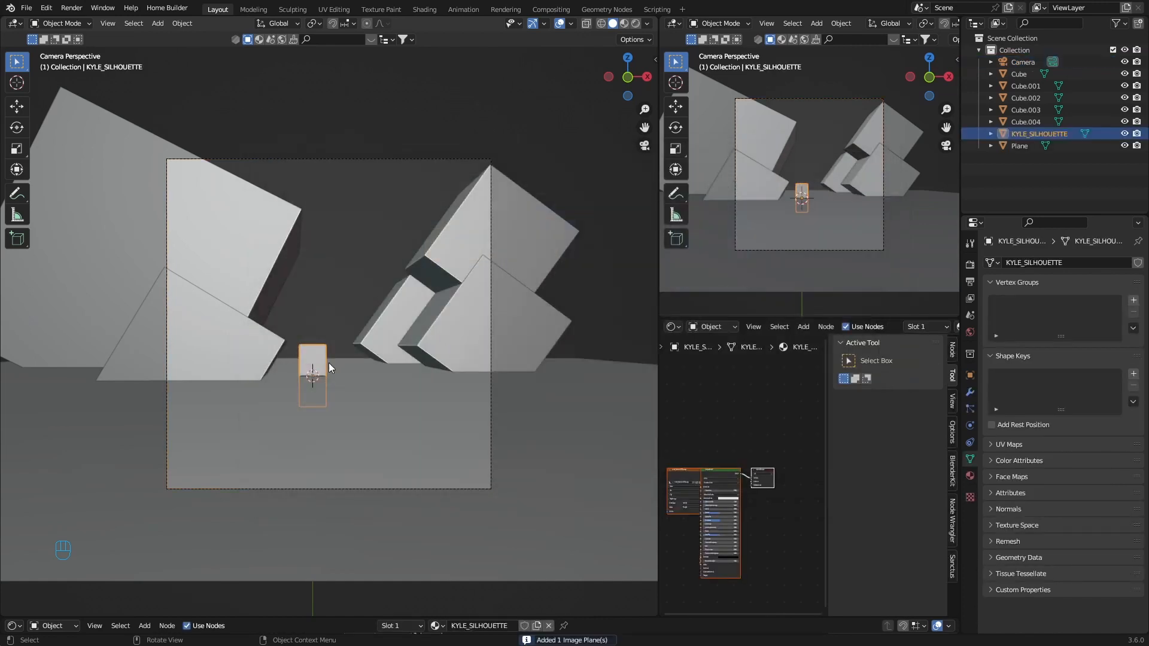
# Move the silhouette plane about 0.26 m in X, 0.5 m up in Z and 4.16 m back along Y
pyautogui.press('g')
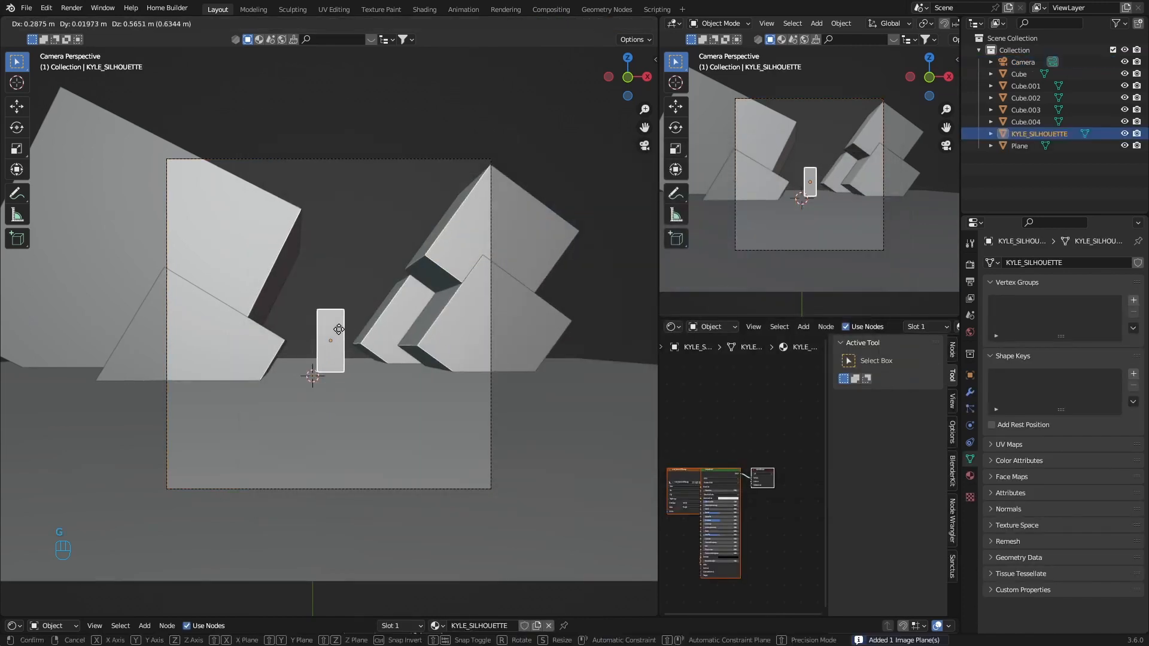
pyautogui.click(338, 338)
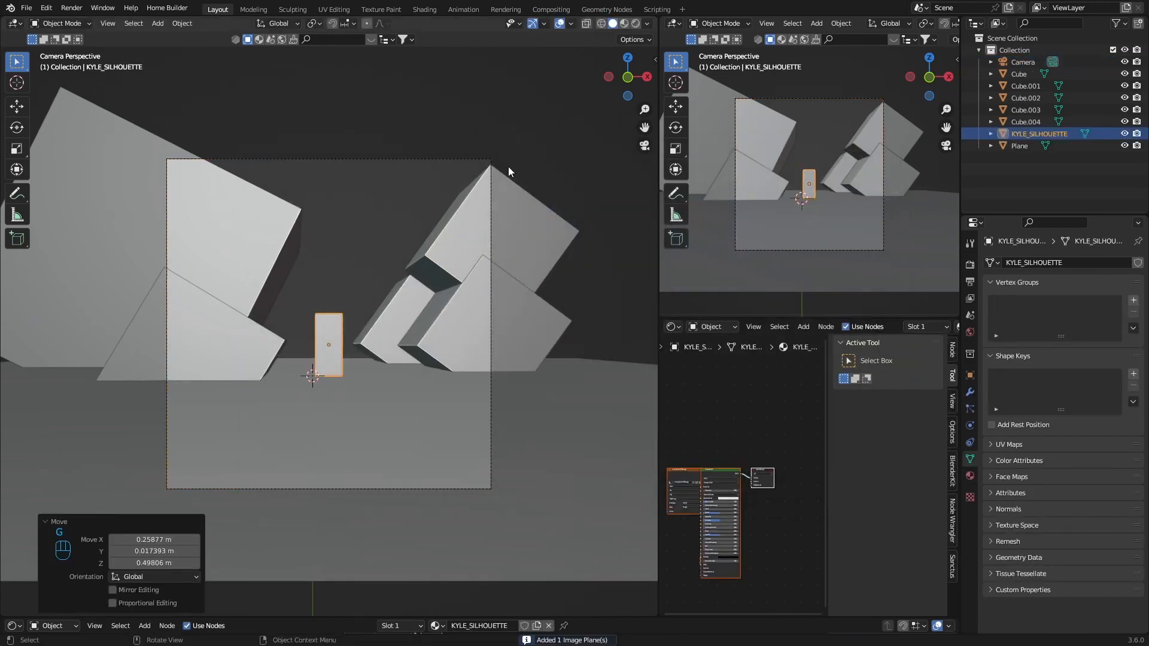
pyautogui.click(627, 57)
pyautogui.press('g')
pyautogui.press('y')
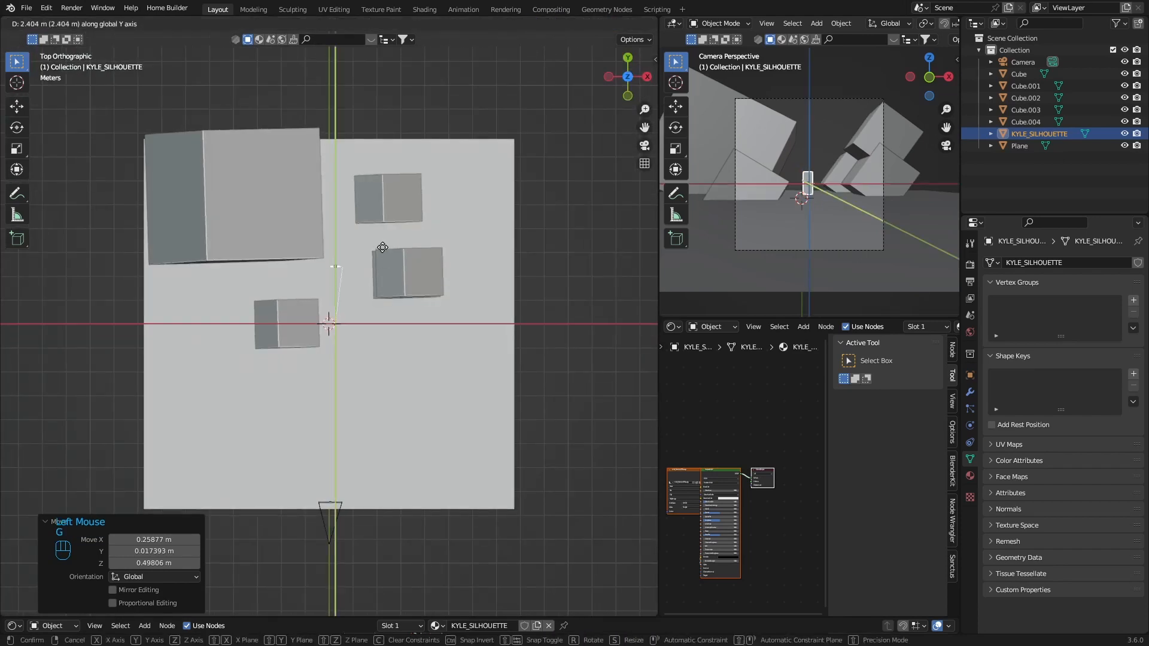
pyautogui.click(389, 211)
# Scale the silhouette plane by 0.663 in the camera view and lower it to stand on the ground between the cubes
pyautogui.click(644, 145)
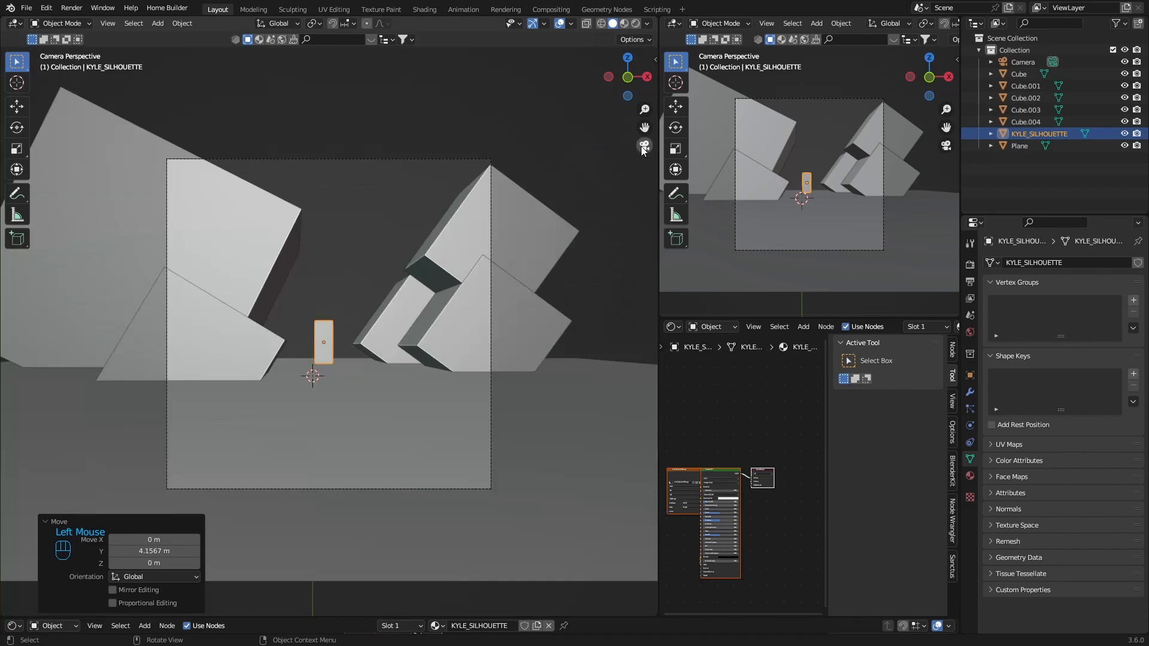
pyautogui.doubleClick(329, 331)
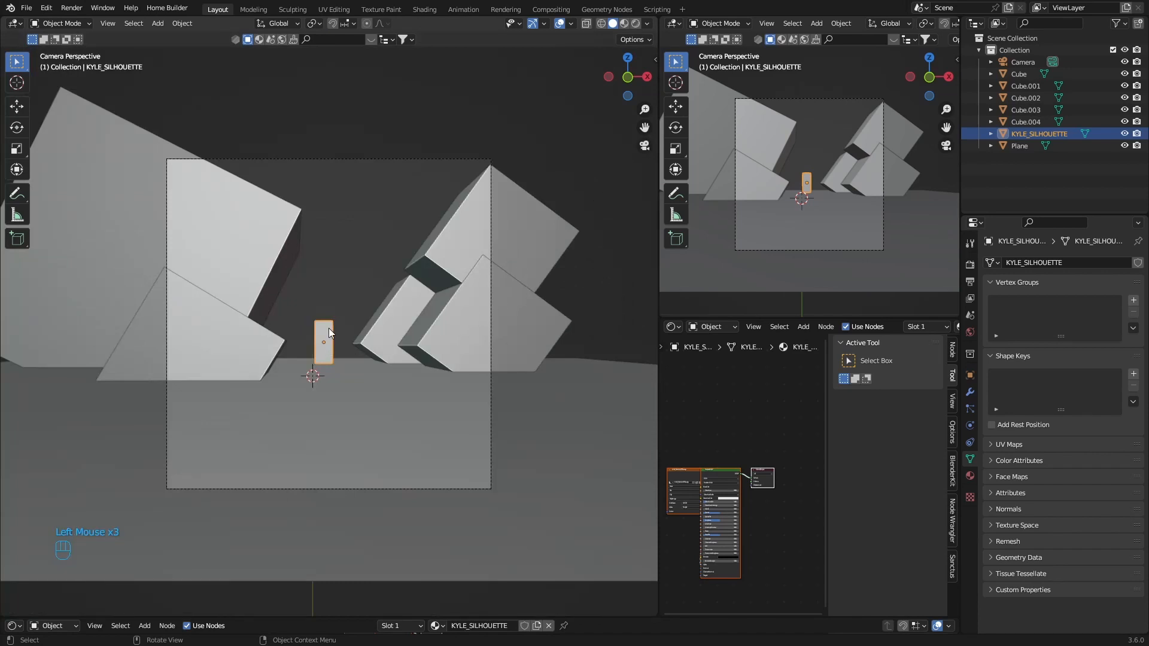
pyautogui.press('s')
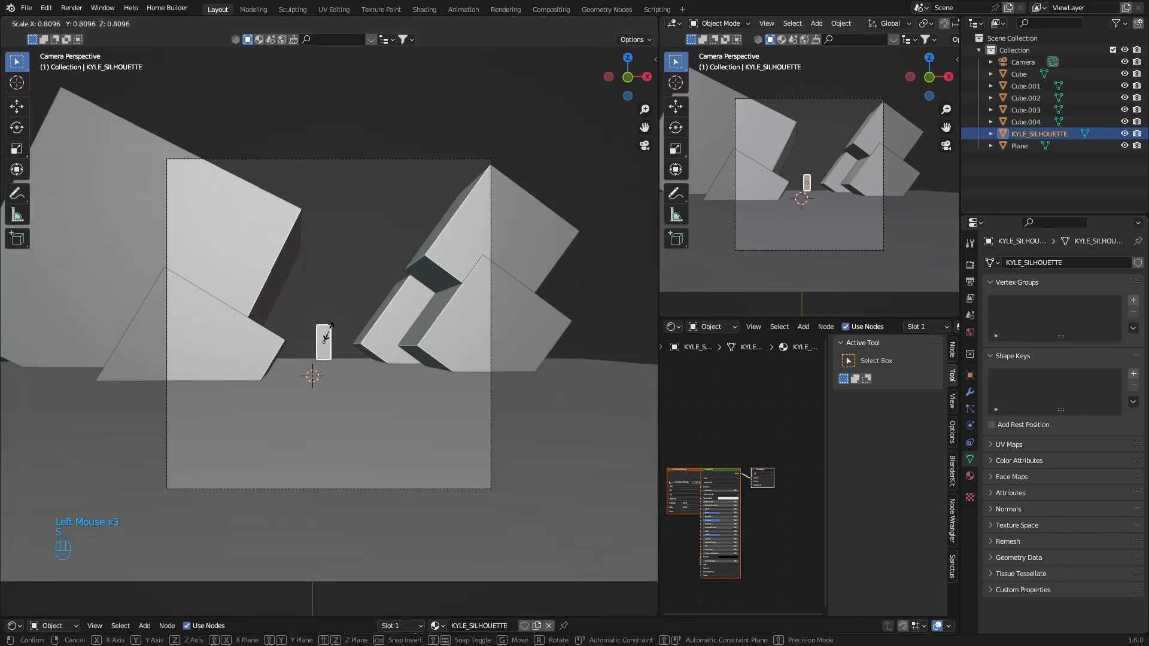
pyautogui.click(326, 338)
pyautogui.press('g')
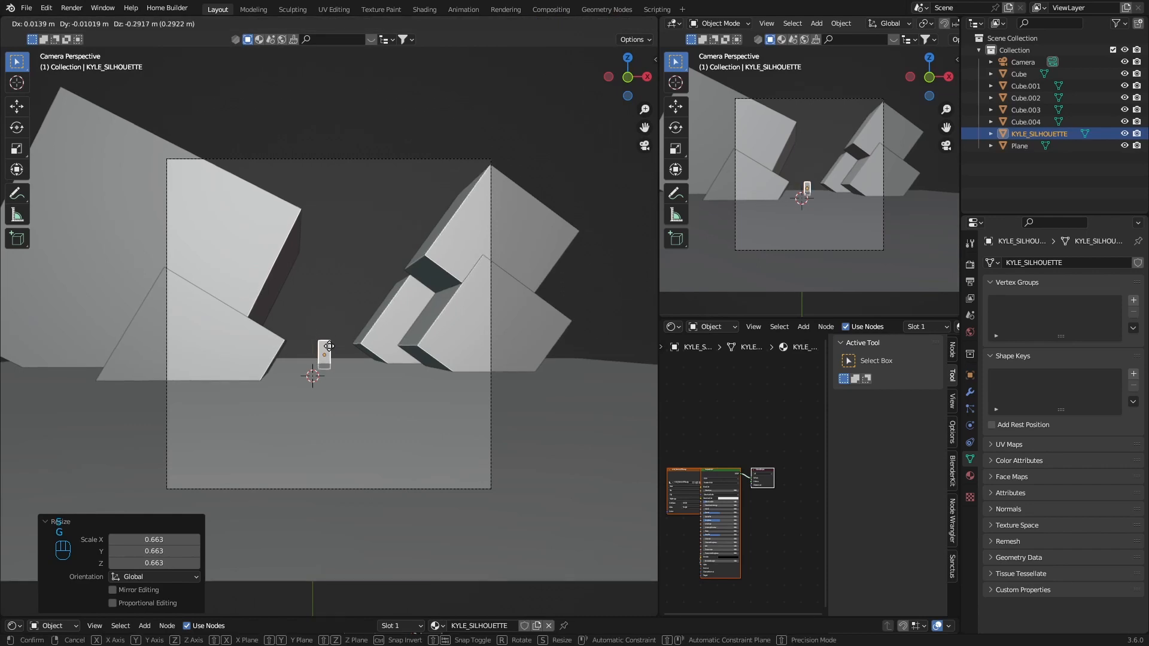
pyautogui.click(329, 342)
pyautogui.click(581, 305)
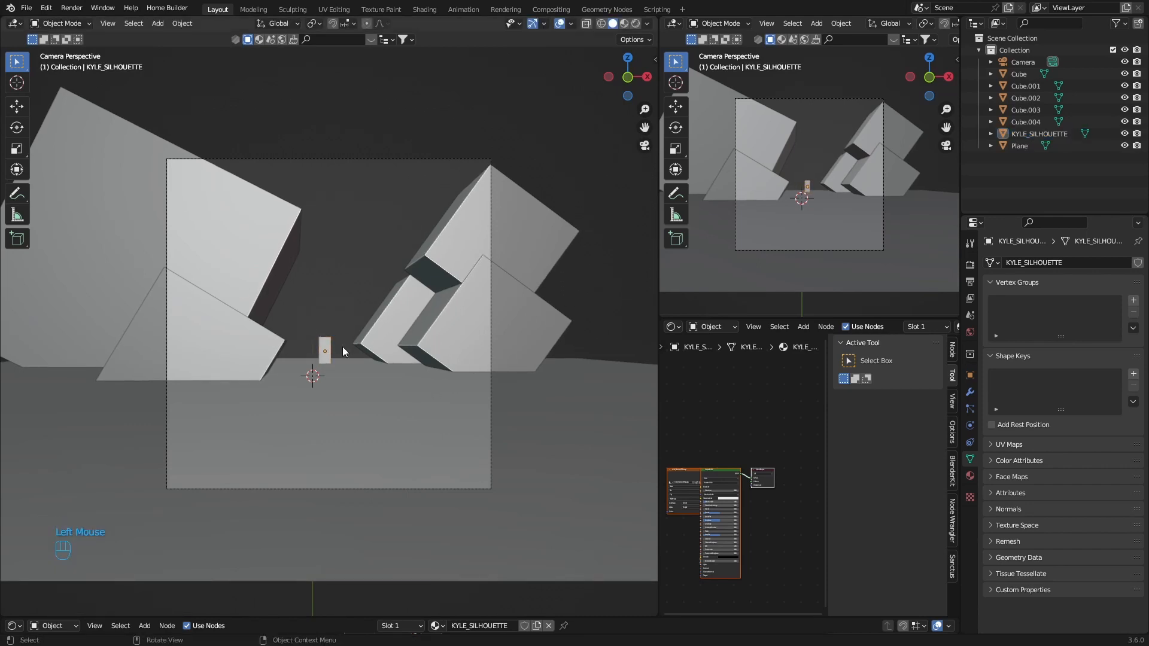
# Select the large cube on the left and browse the BlenderKit material assets without choosing any
pyautogui.click(970, 264)
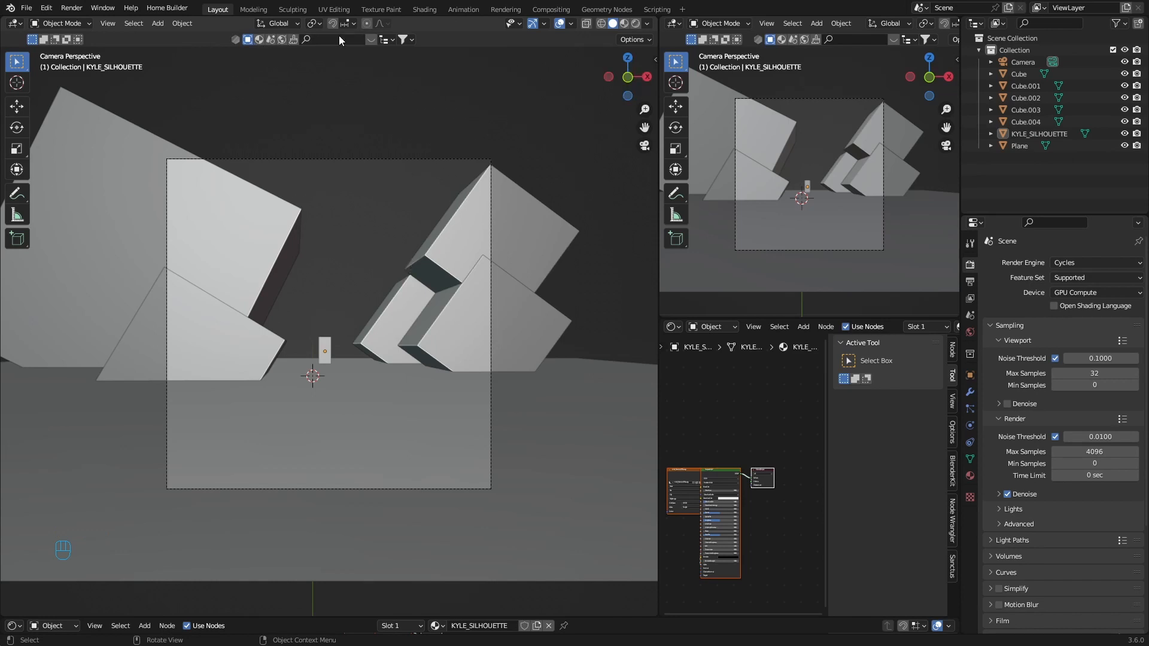
pyautogui.click(253, 236)
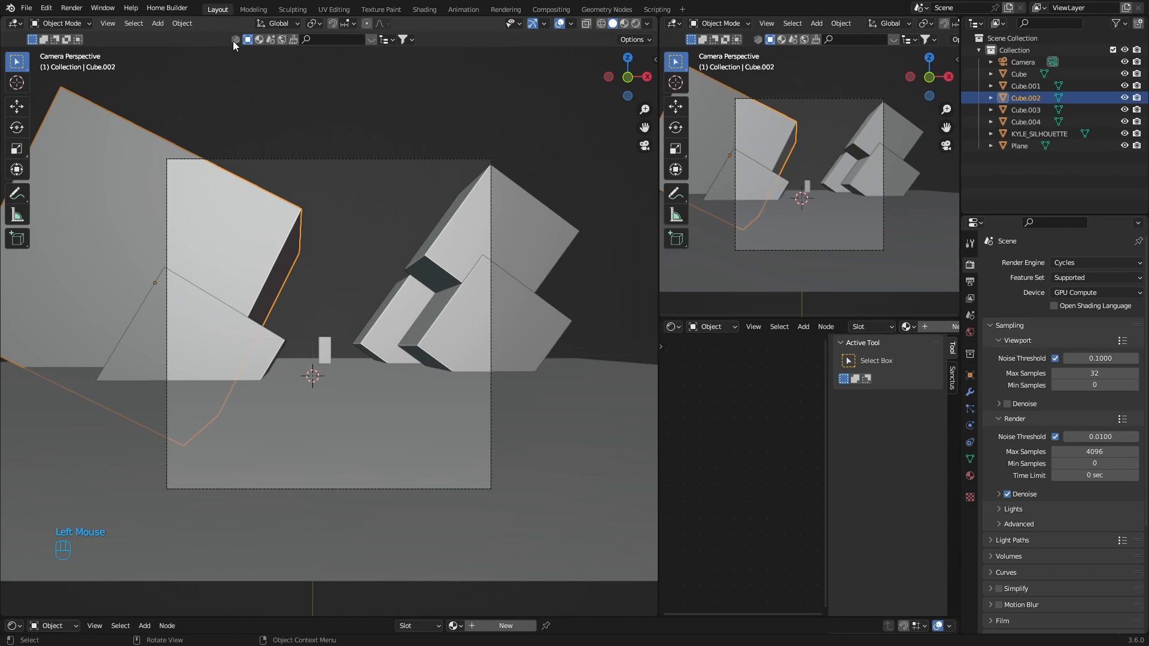
pyautogui.click(261, 39)
pyautogui.moveTo(125, 125)
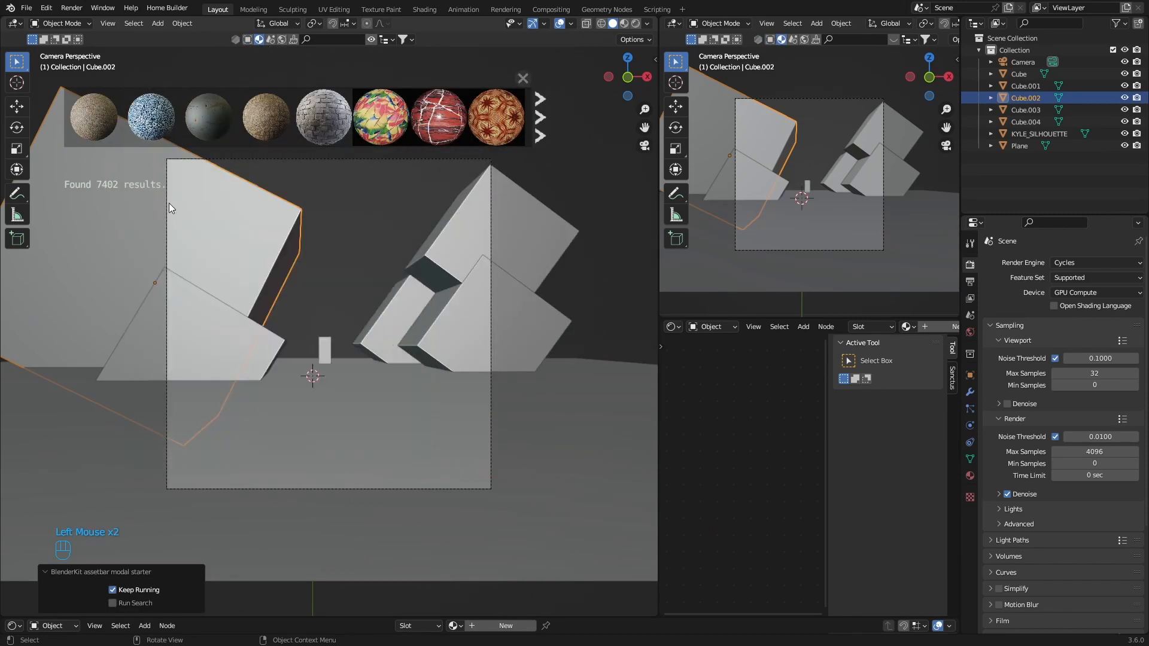
pyautogui.moveTo(210, 124)
pyautogui.moveTo(527, 103)
pyautogui.click(526, 77)
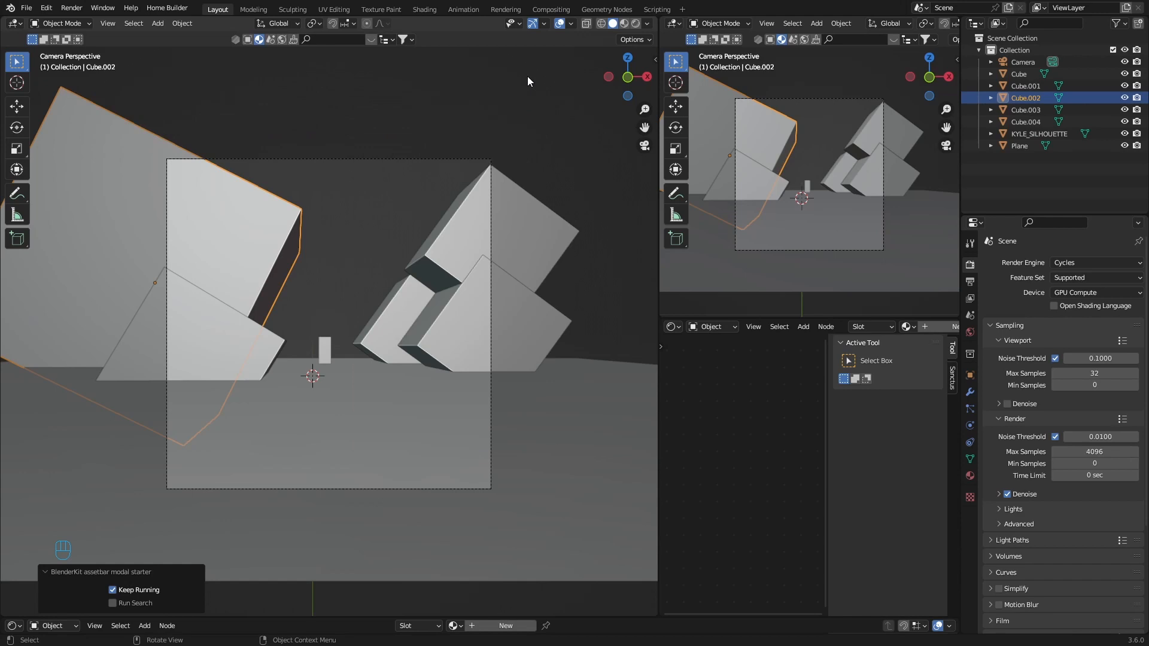
# Add the Grid Metal material from the Realtime Materials Metal category to the large left cube
pyautogui.click(655, 59)
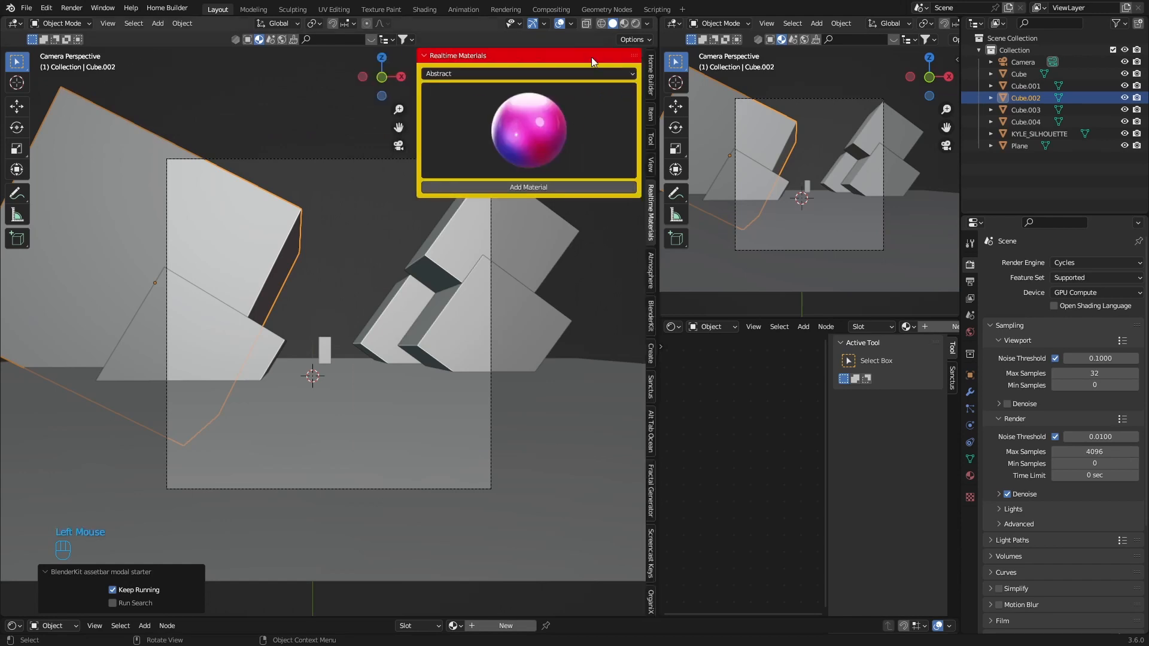
pyautogui.click(512, 73)
pyautogui.click(443, 193)
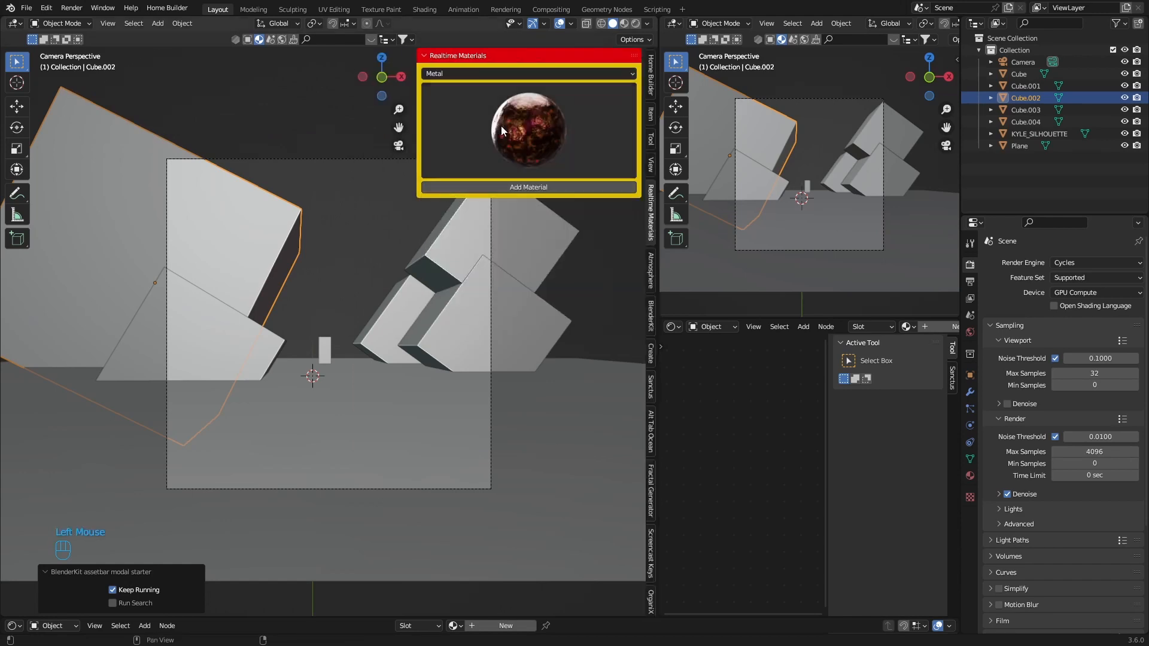
pyautogui.click(529, 128)
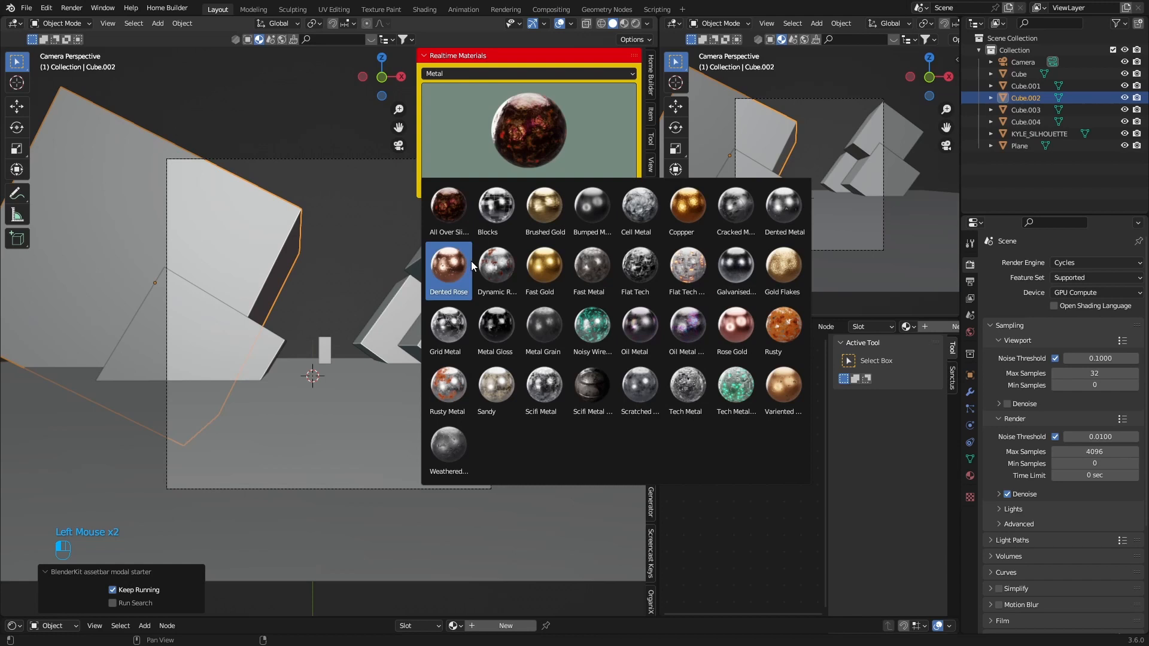
pyautogui.click(494, 212)
pyautogui.click(510, 147)
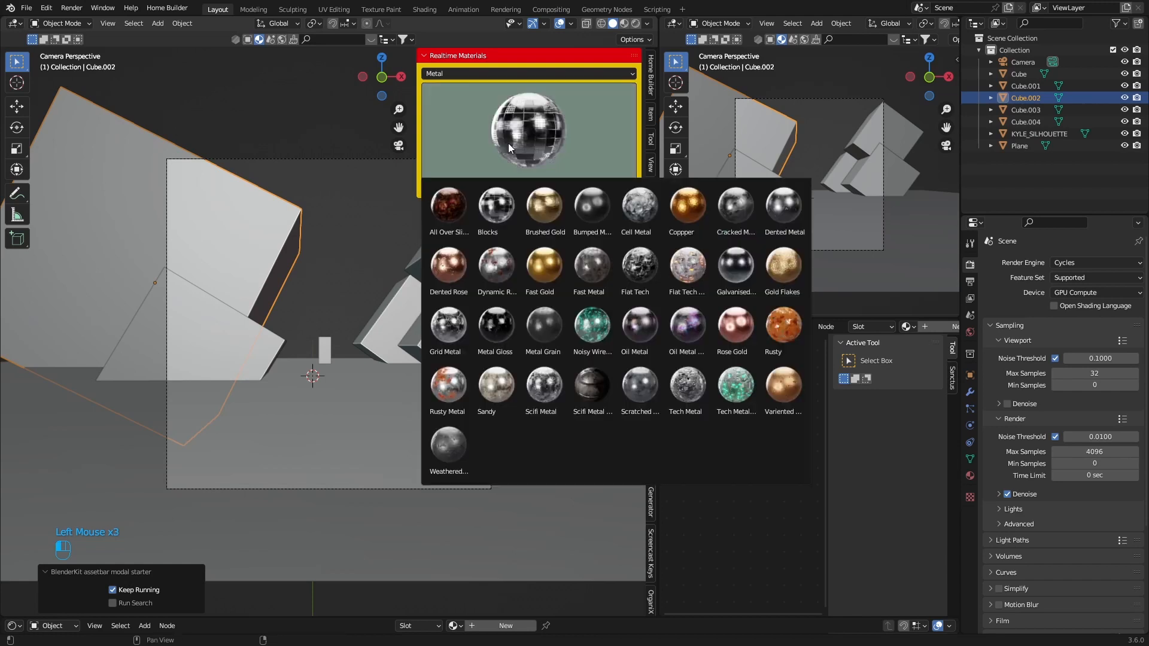
pyautogui.click(449, 323)
pyautogui.click(491, 188)
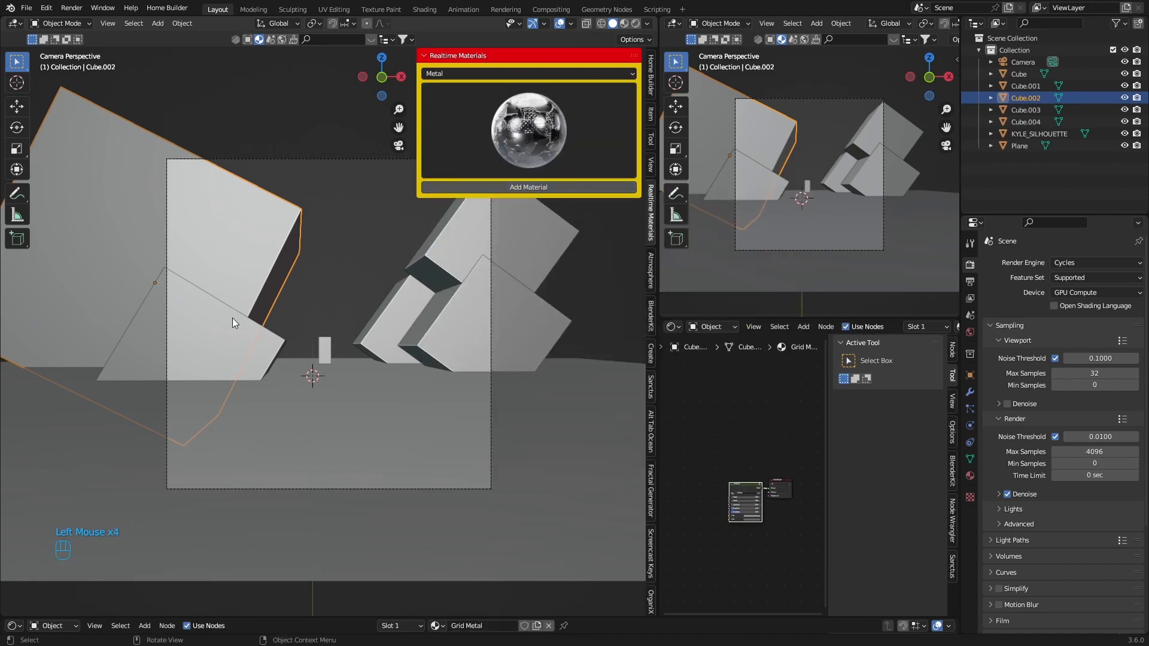
# Add the Cracked Metal material from Realtime Materials to the smaller cube at the front left
pyautogui.click(209, 331)
pyautogui.click(527, 140)
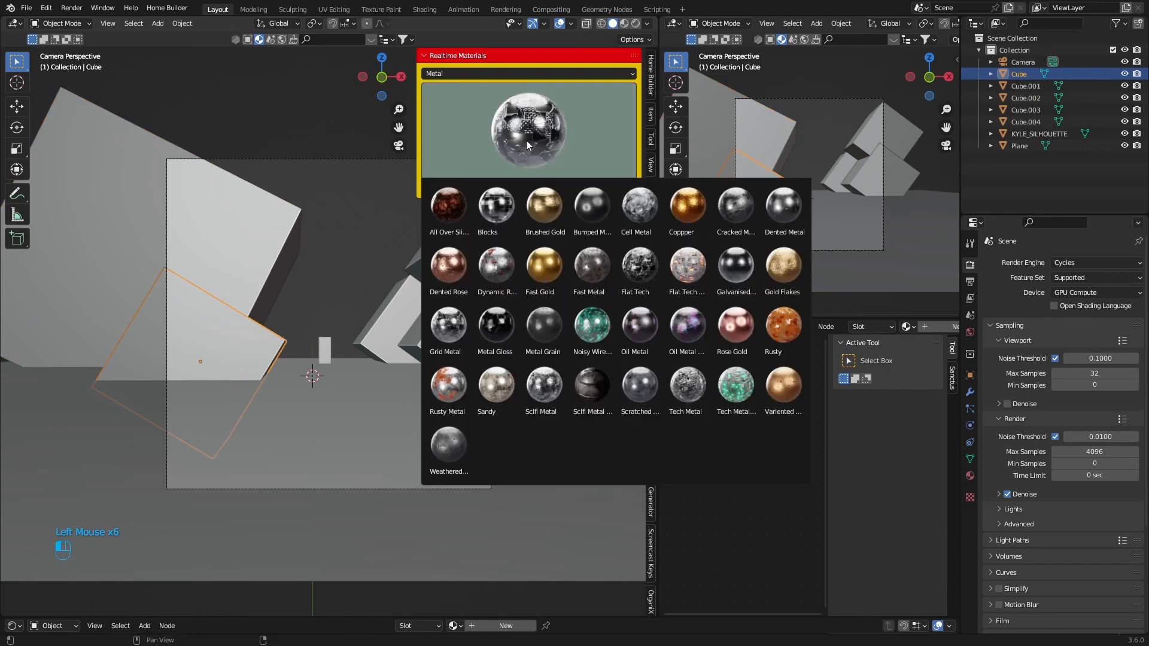
pyautogui.click(737, 211)
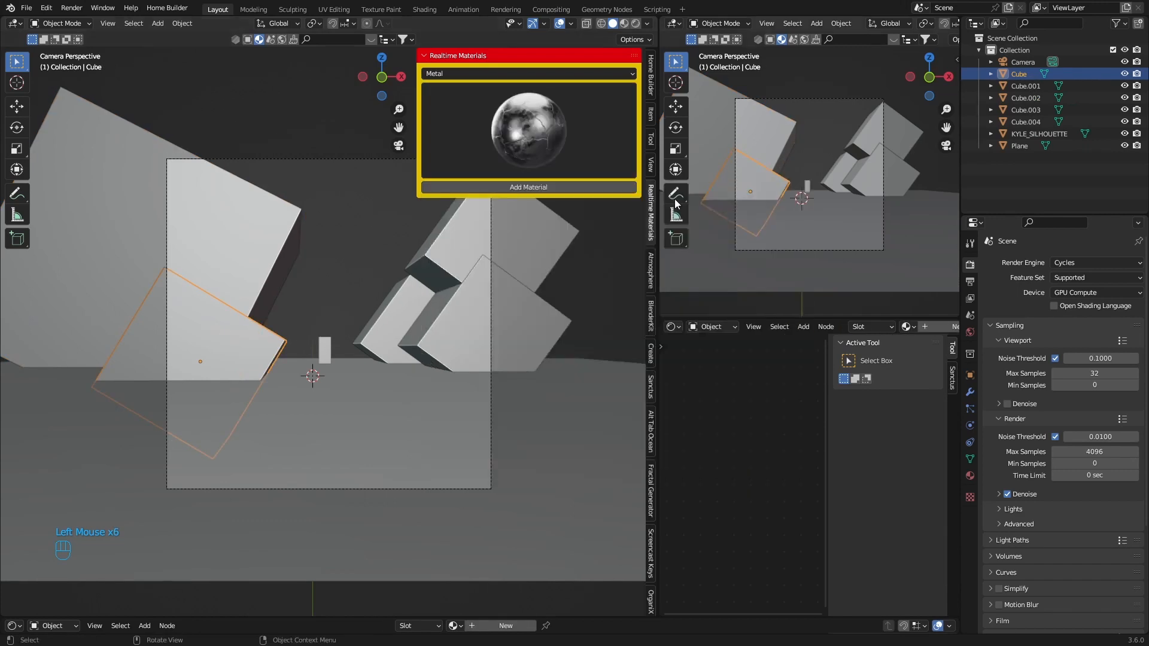
pyautogui.click(525, 187)
# Add the Weathered Metal Gloss material from Realtime Materials to the uppermost cube on the right
pyautogui.click(512, 235)
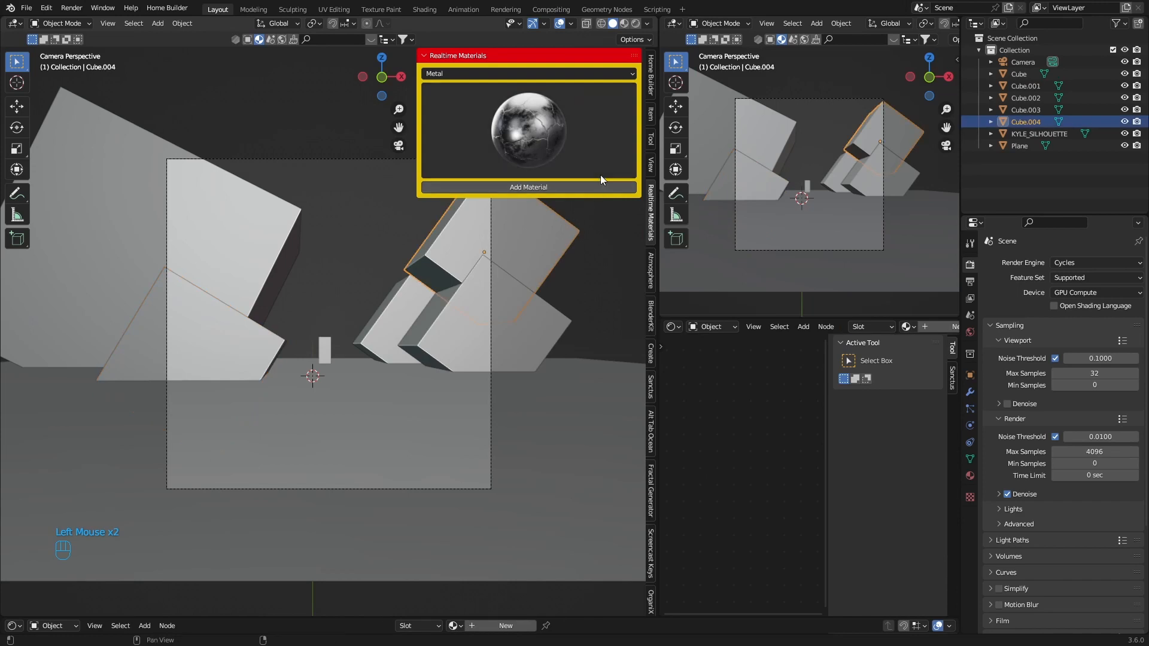
pyautogui.click(529, 149)
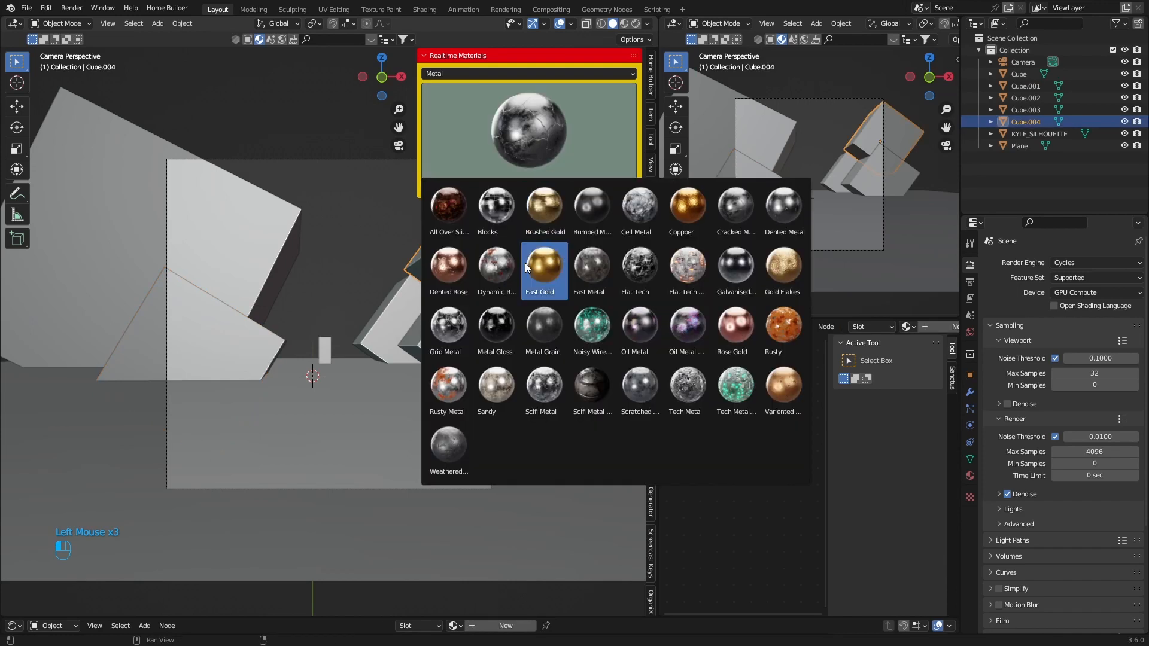
pyautogui.click(540, 381)
pyautogui.click(492, 157)
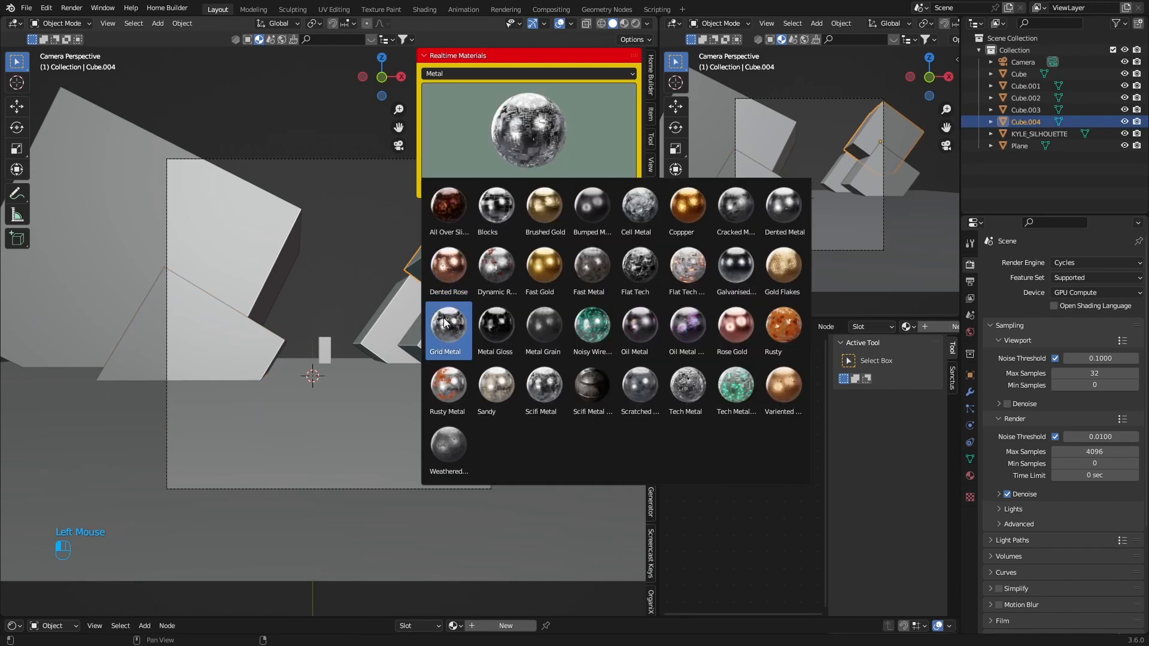
pyautogui.click(462, 439)
pyautogui.click(527, 185)
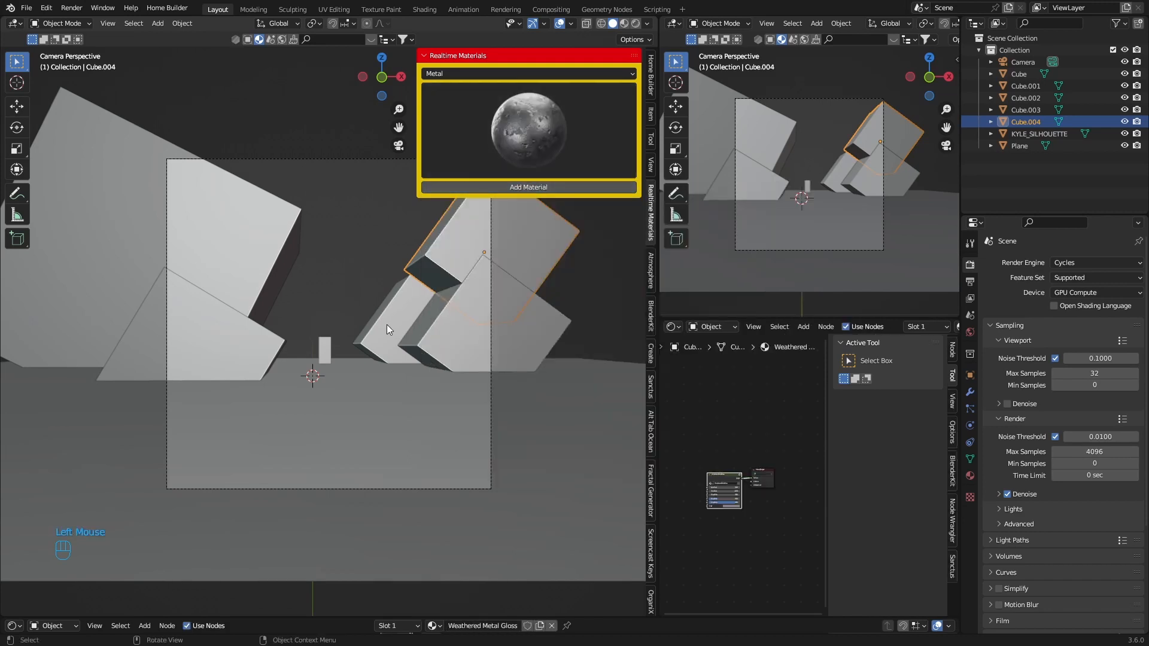
# Add duplicates of the Weathered Metal Gloss material to the two remaining cubes on the right
pyautogui.click(400, 316)
pyautogui.click(523, 188)
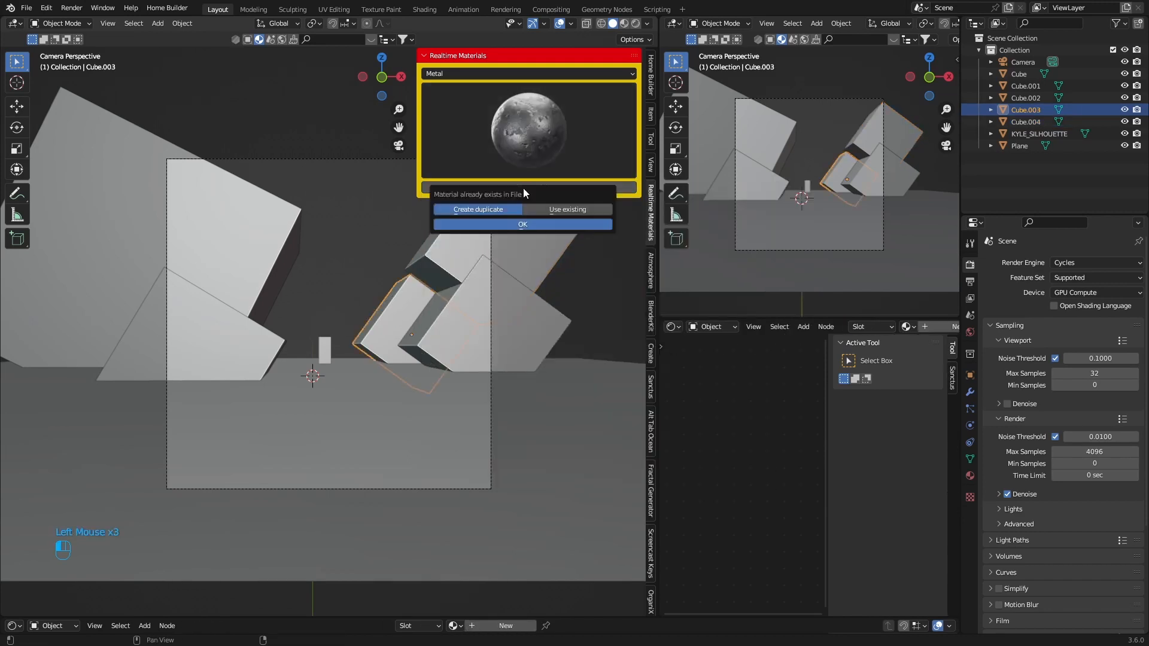
pyautogui.click(507, 224)
pyautogui.click(469, 315)
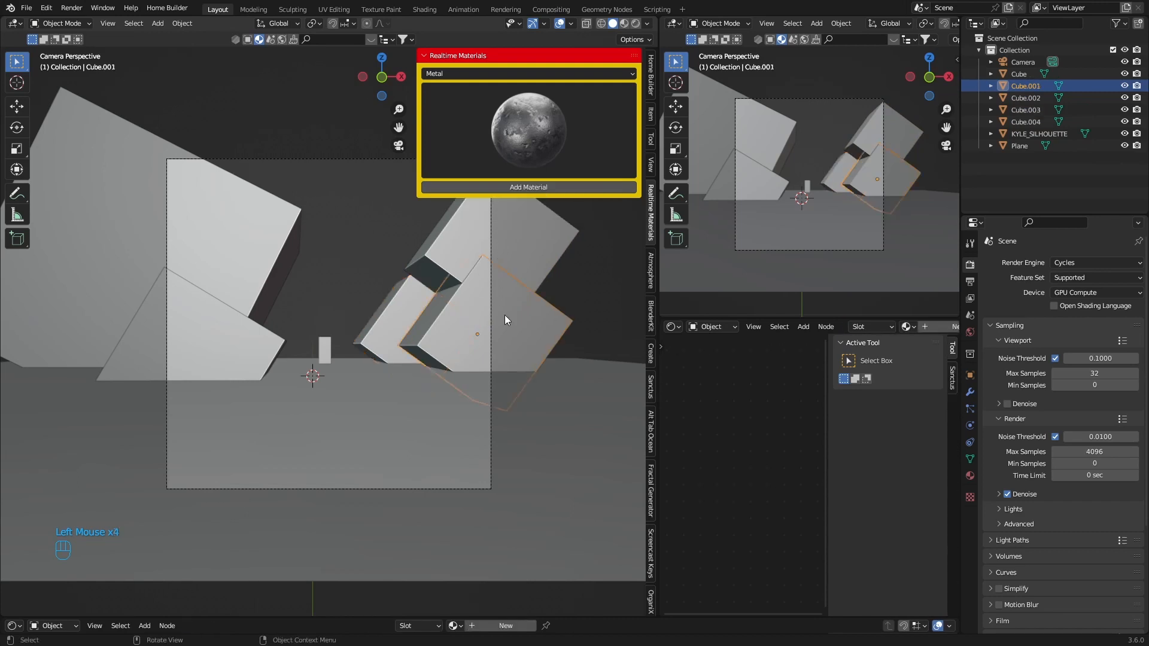
pyautogui.click(551, 184)
pyautogui.click(261, 228)
pyautogui.click(206, 315)
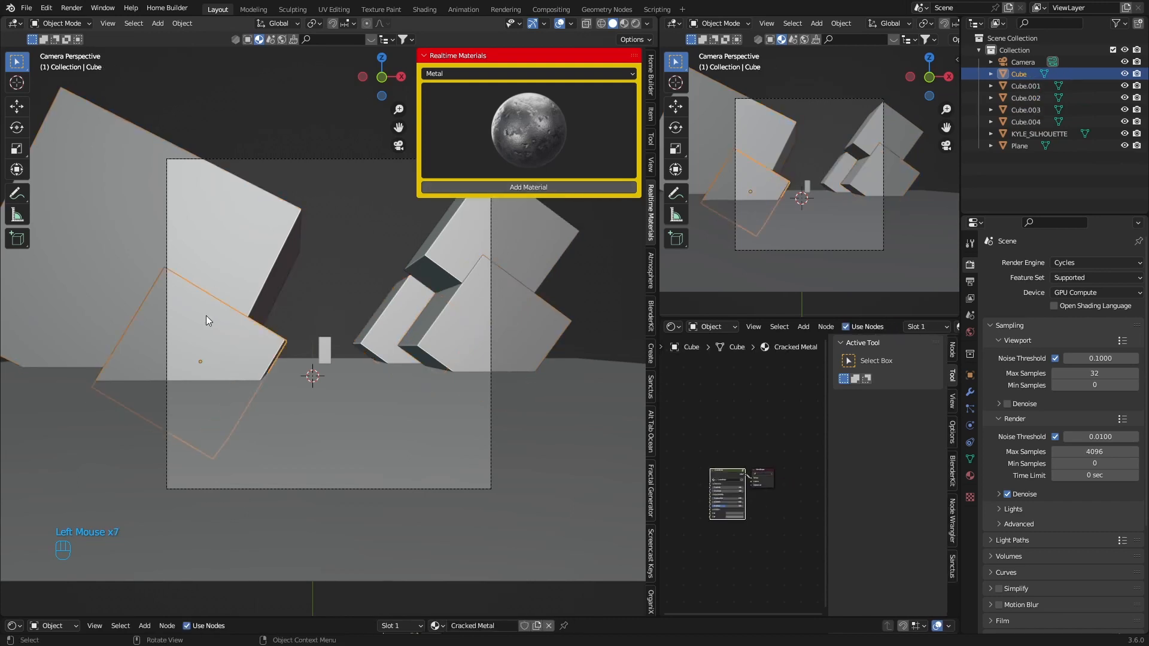
pyautogui.click(587, 286)
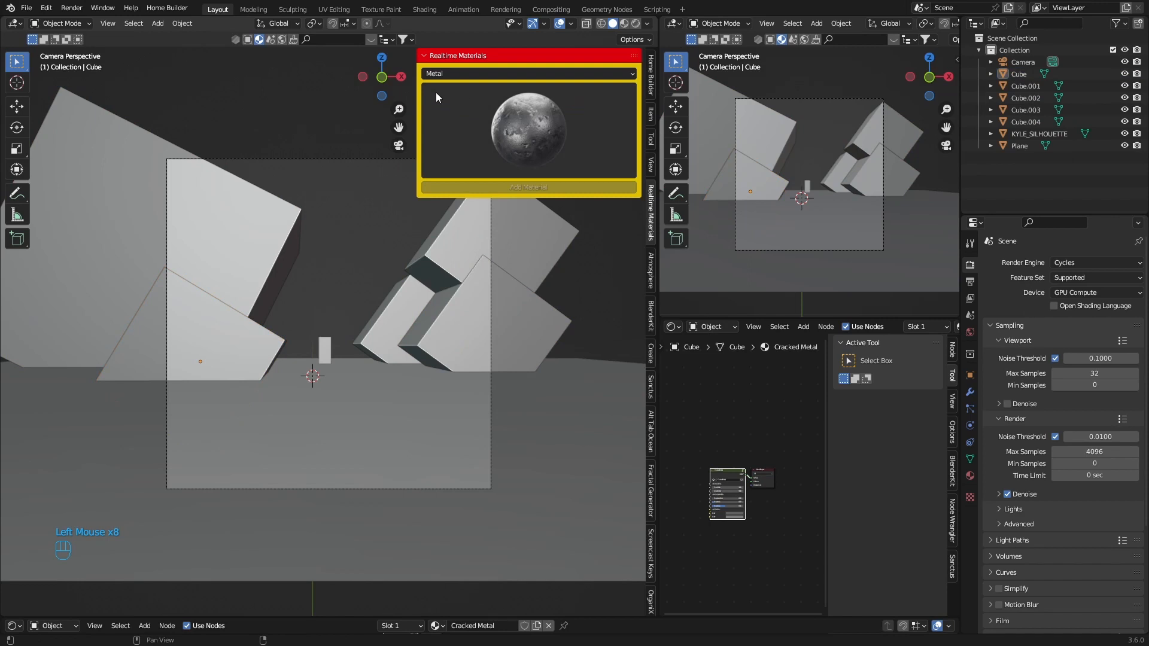
pyautogui.moveTo(419, 102); pyautogui.dragTo(623, 113)
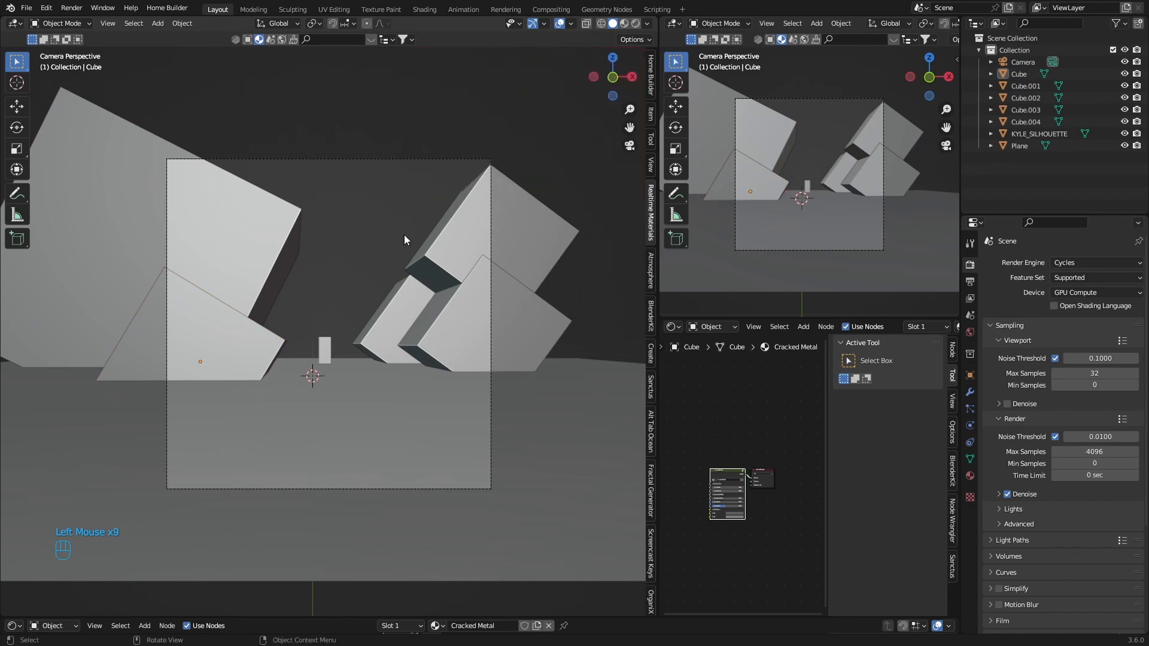
# Add the Cement material from the Realtime Materials Exterior category to the ground plane
pyautogui.click(334, 433)
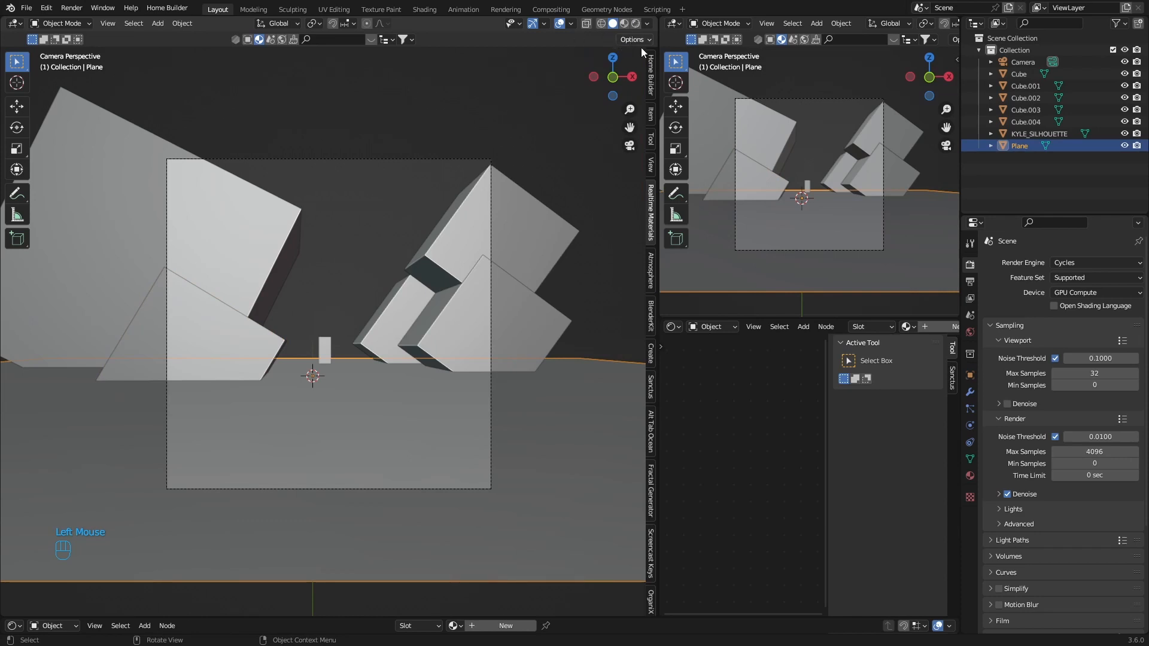
pyautogui.moveTo(646, 180); pyautogui.dragTo(535, 174)
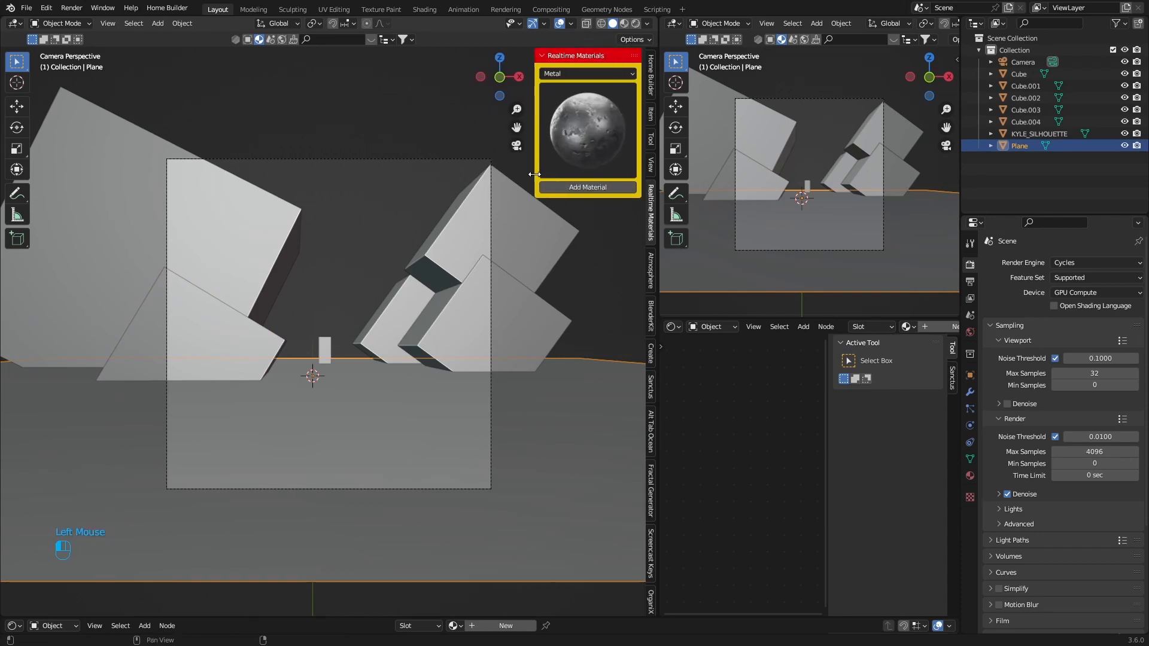
pyautogui.click(558, 72)
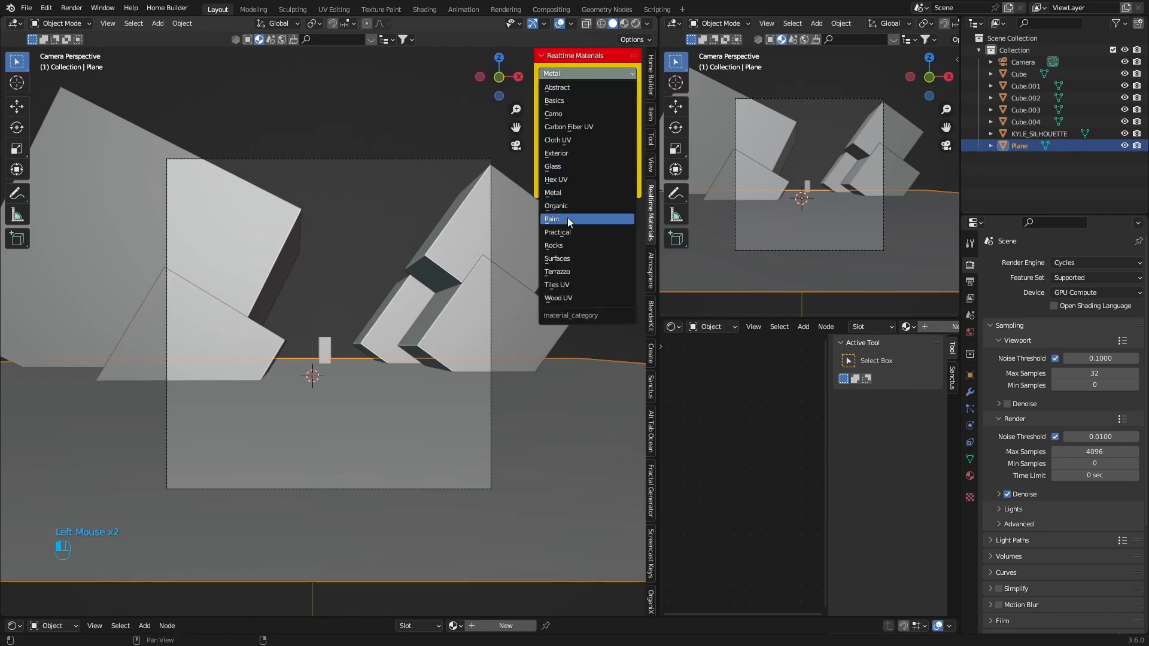
pyautogui.click(570, 152)
pyautogui.click(578, 126)
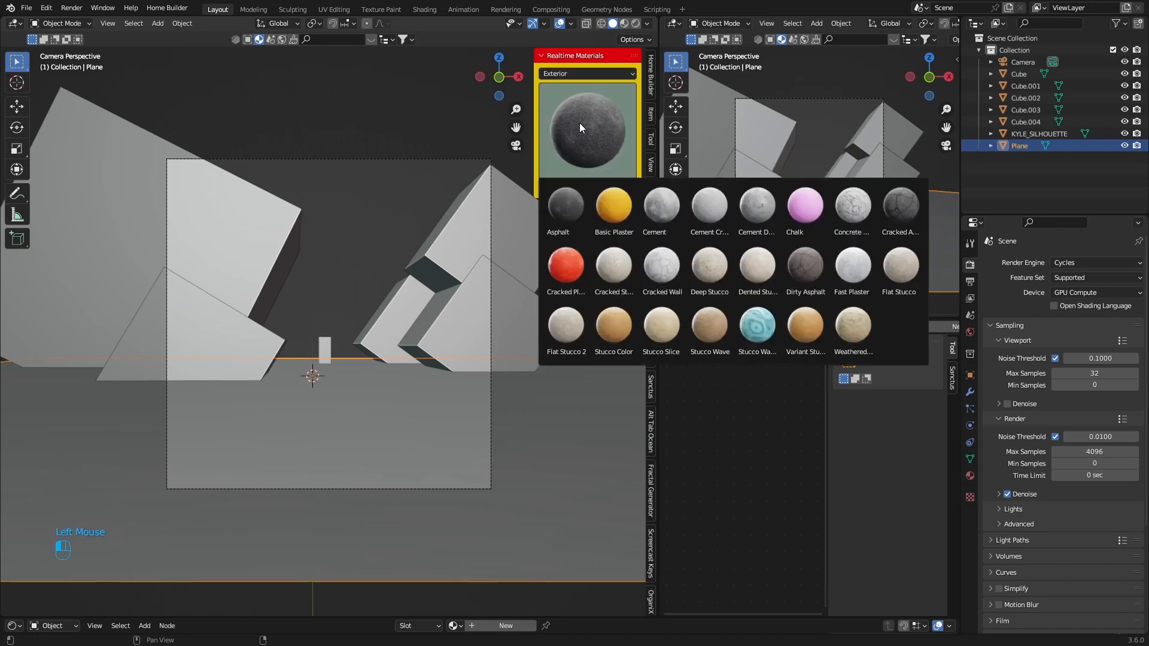
pyautogui.click(661, 207)
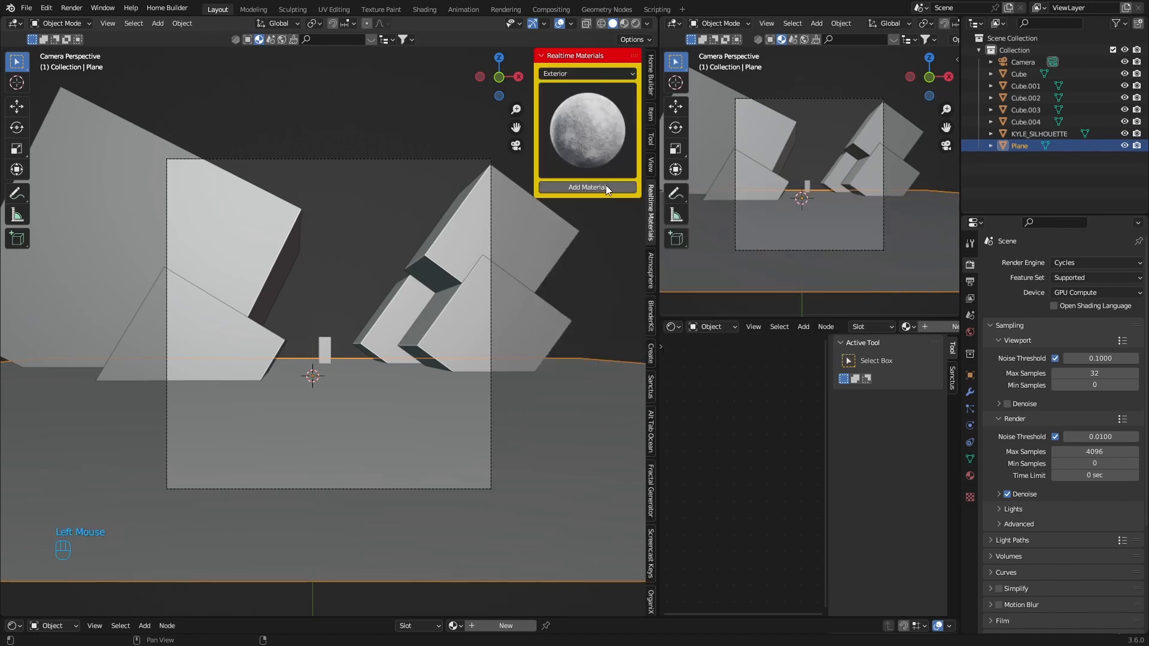
pyautogui.click(606, 188)
pyautogui.moveTo(534, 122); pyautogui.dragTo(672, 130)
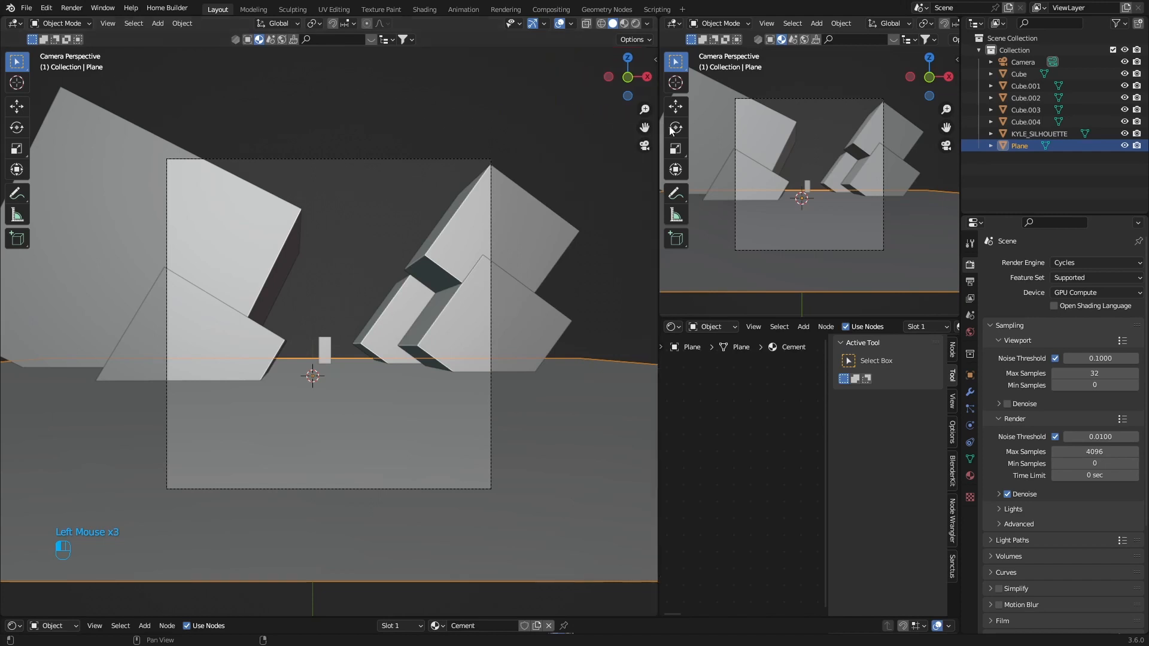
pyautogui.click(611, 242)
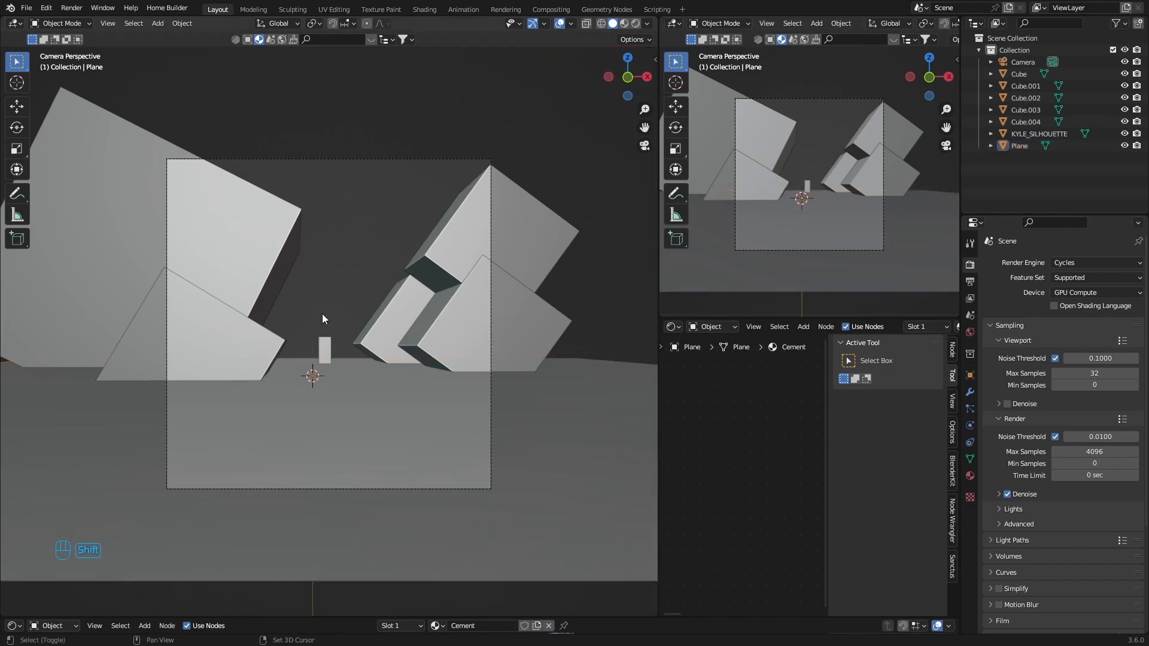
# Add a cube at the world origin and scale it up about 9.5 times so it encloses the whole scene
pyautogui.hotkey('shift', 'a')
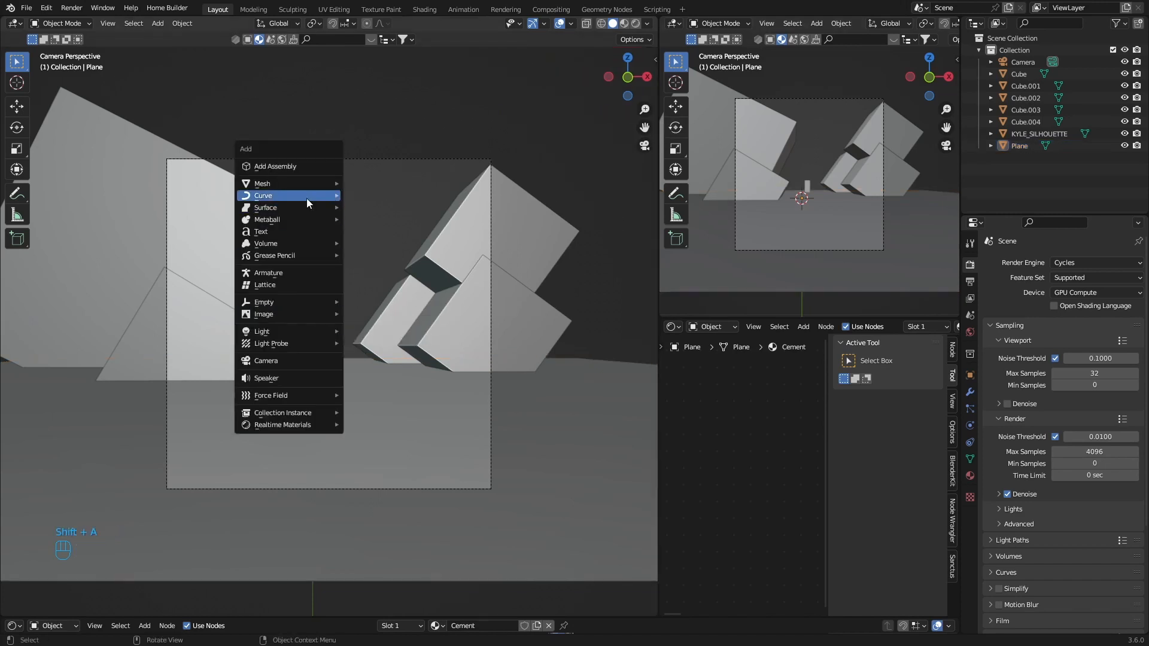
pyautogui.moveTo(286, 189)
pyautogui.click(389, 196)
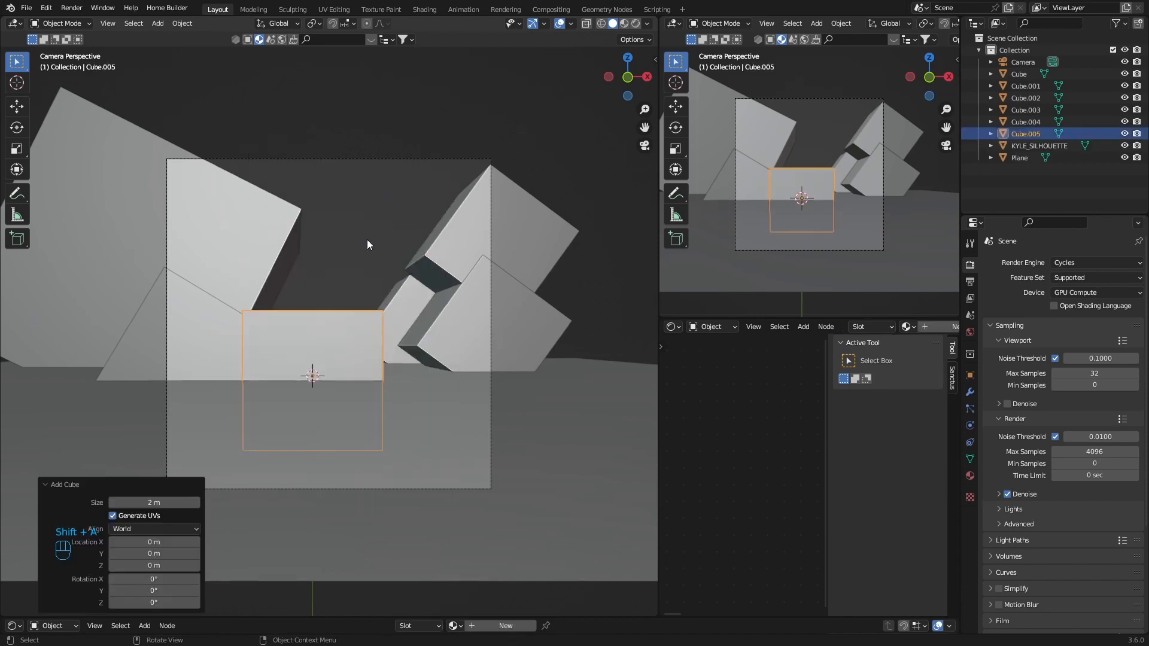
pyautogui.press('s')
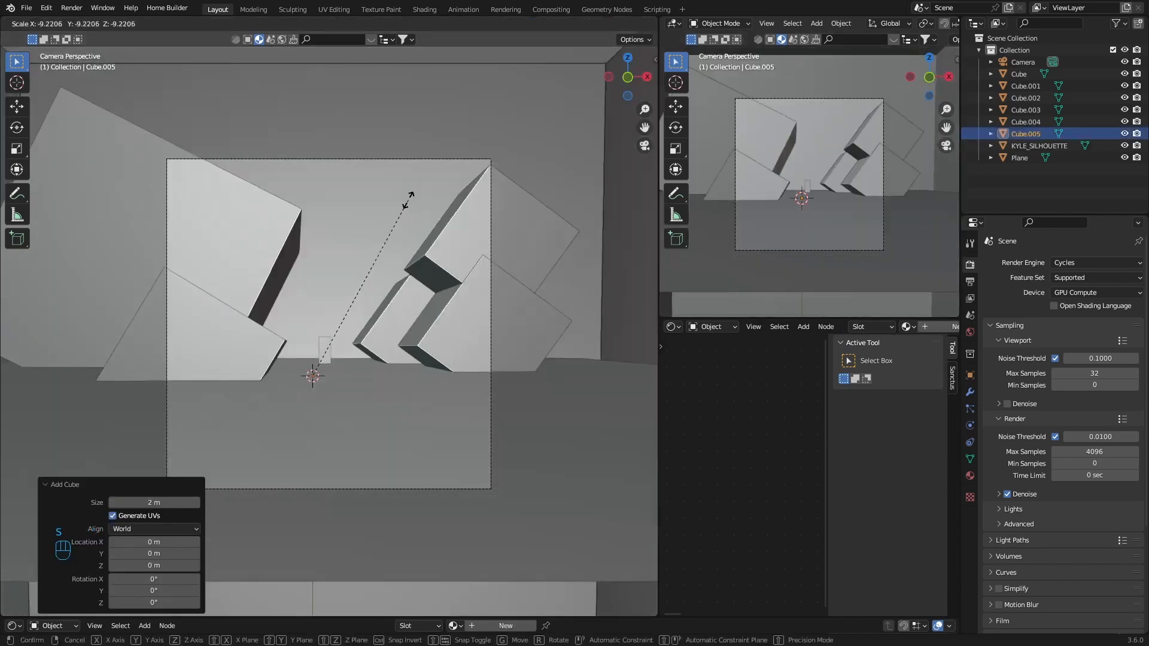
pyautogui.click(412, 195)
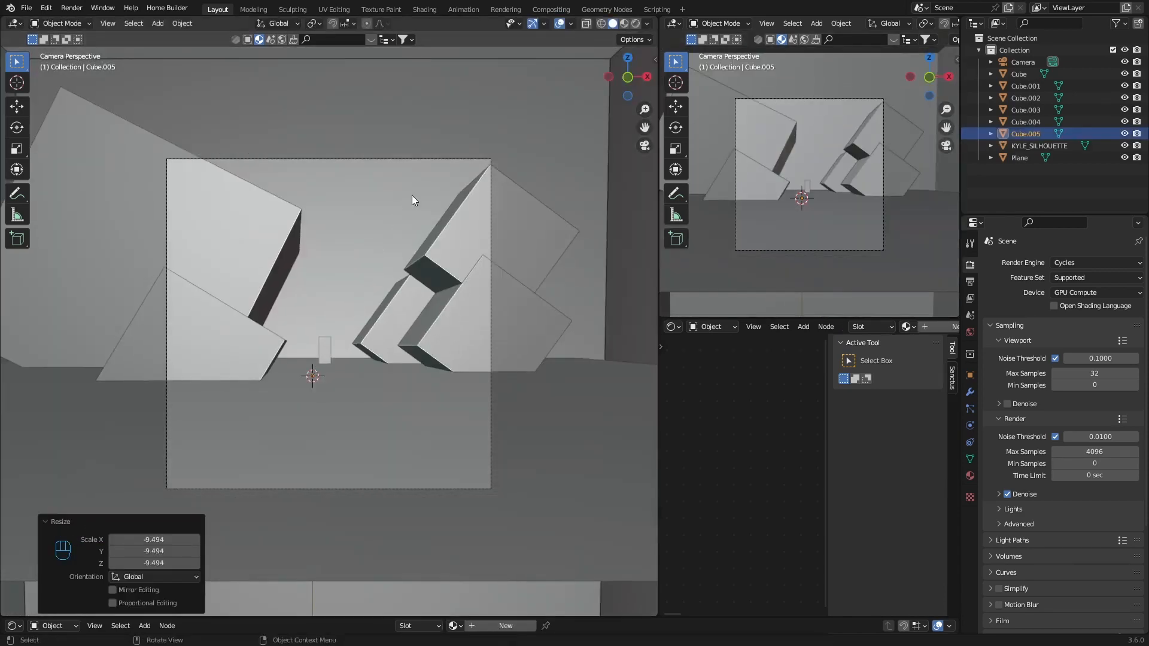
pyautogui.scroll(1, 527, 72)
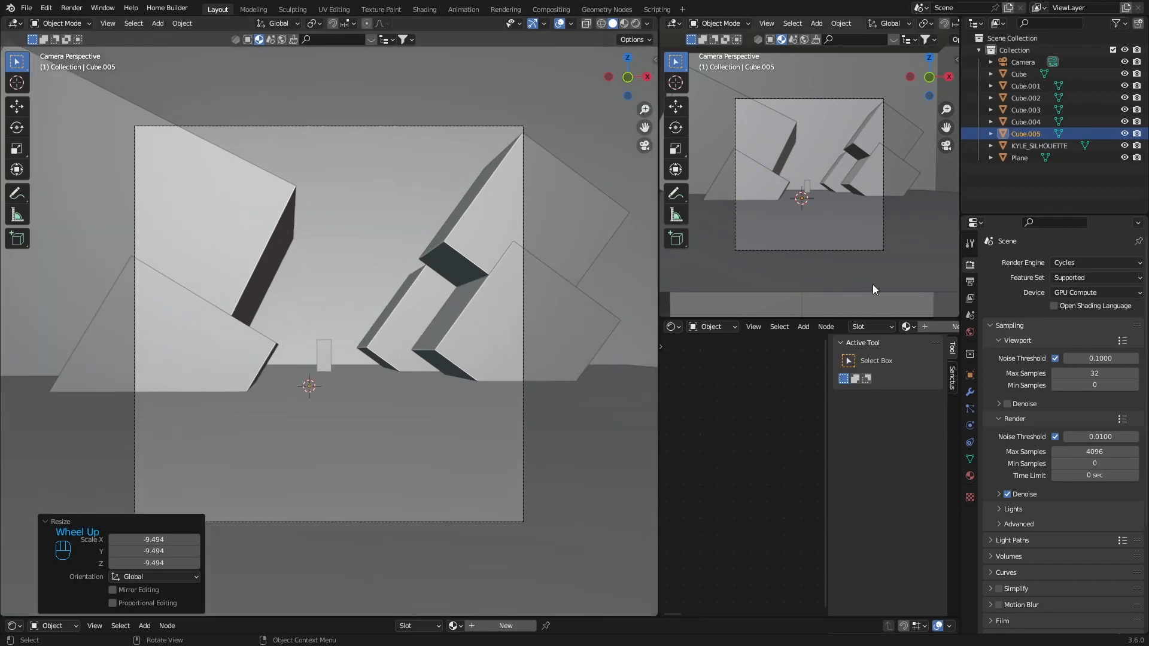
# Create a new material for the enclosing cube and delete its Principled BSDF node
pyautogui.click(934, 328)
pyautogui.scroll(2, 715, 447)
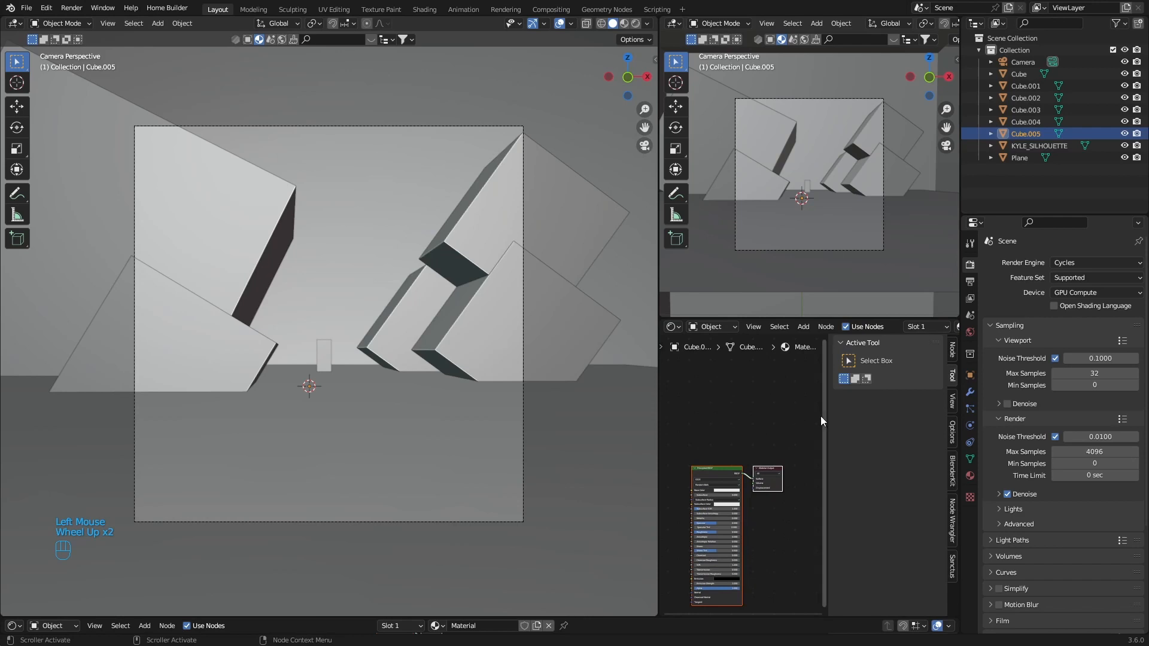
pyautogui.moveTo(827, 416); pyautogui.dragTo(934, 419)
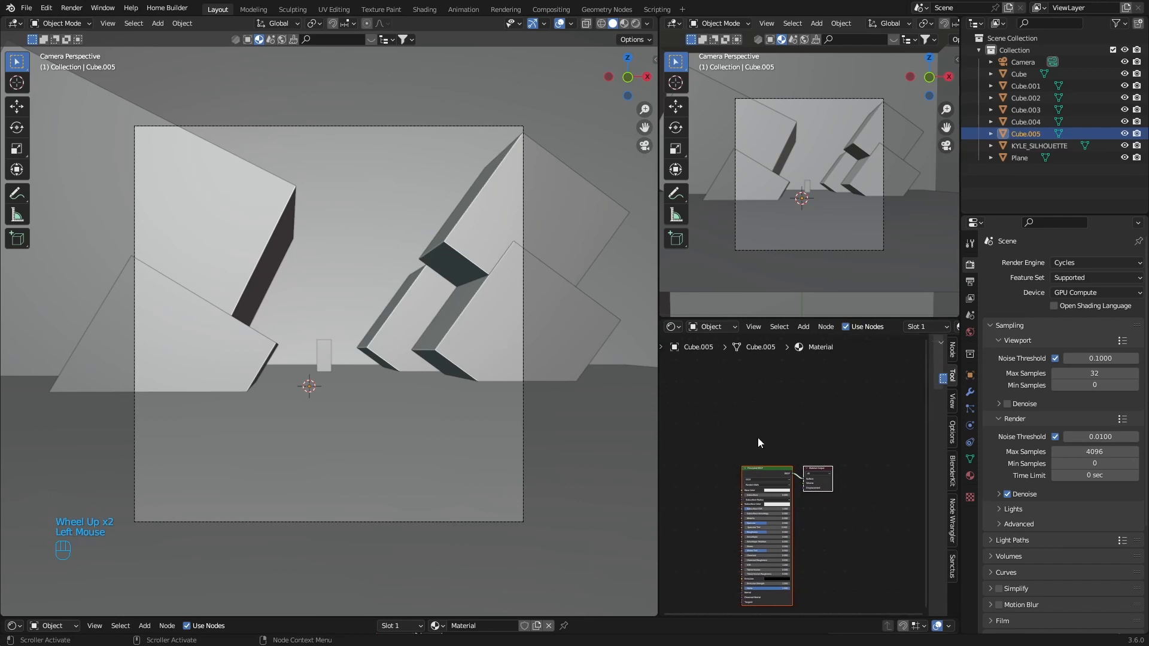
pyautogui.moveTo(758, 437); pyautogui.dragTo(787, 343, button='middle')
pyautogui.moveTo(730, 447); pyautogui.dragTo(727, 482, button='middle')
pyautogui.scroll(3, 727, 482)
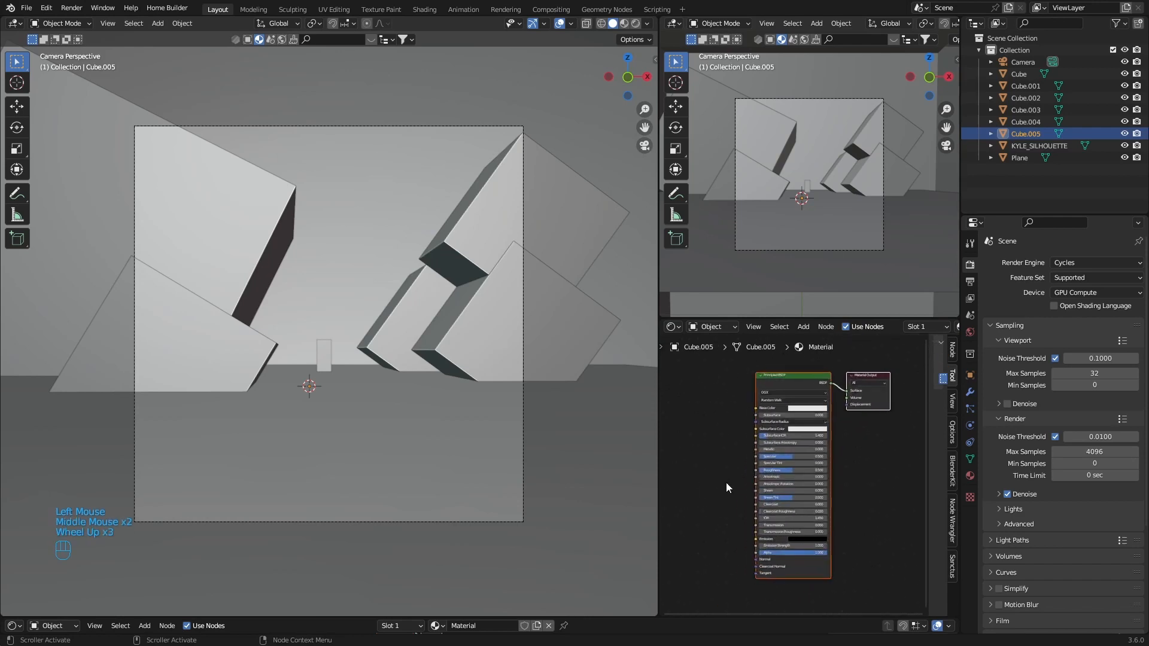
pyautogui.click(796, 382)
pyautogui.press('Delete')
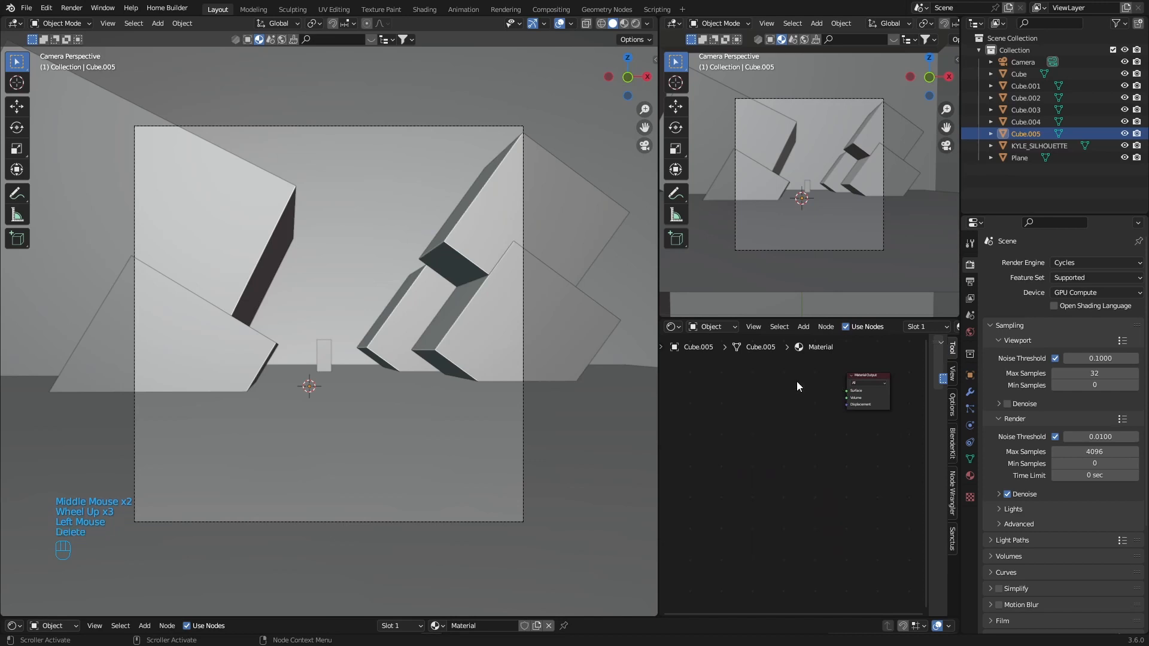
# Add a Principled Volume node and connect its Volume output to the Volume input of the Material Output
pyautogui.hotkey('shift', 'a')
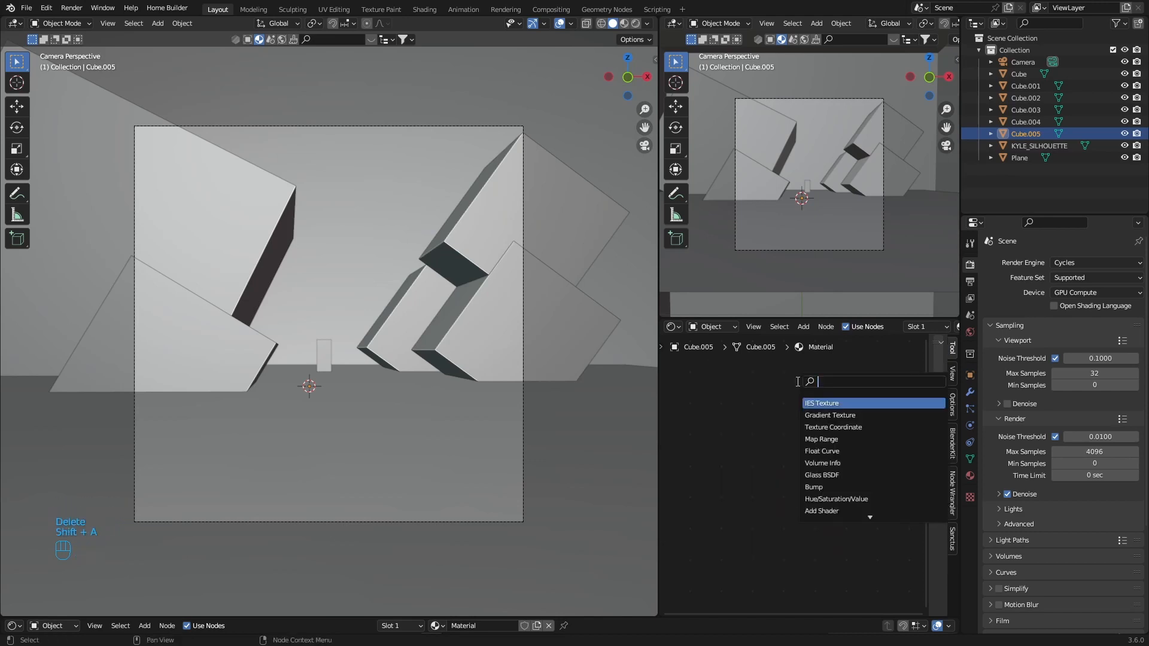
pyautogui.write('volu')
pyautogui.press('Down')
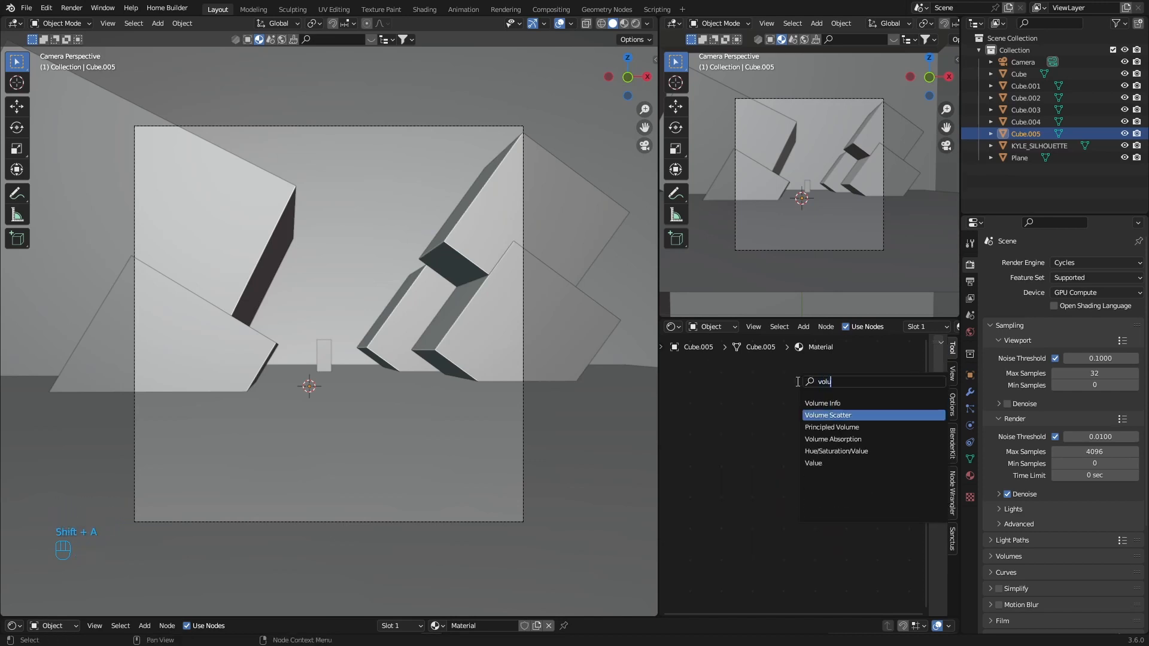
pyautogui.press('Down')
pyautogui.press('Return')
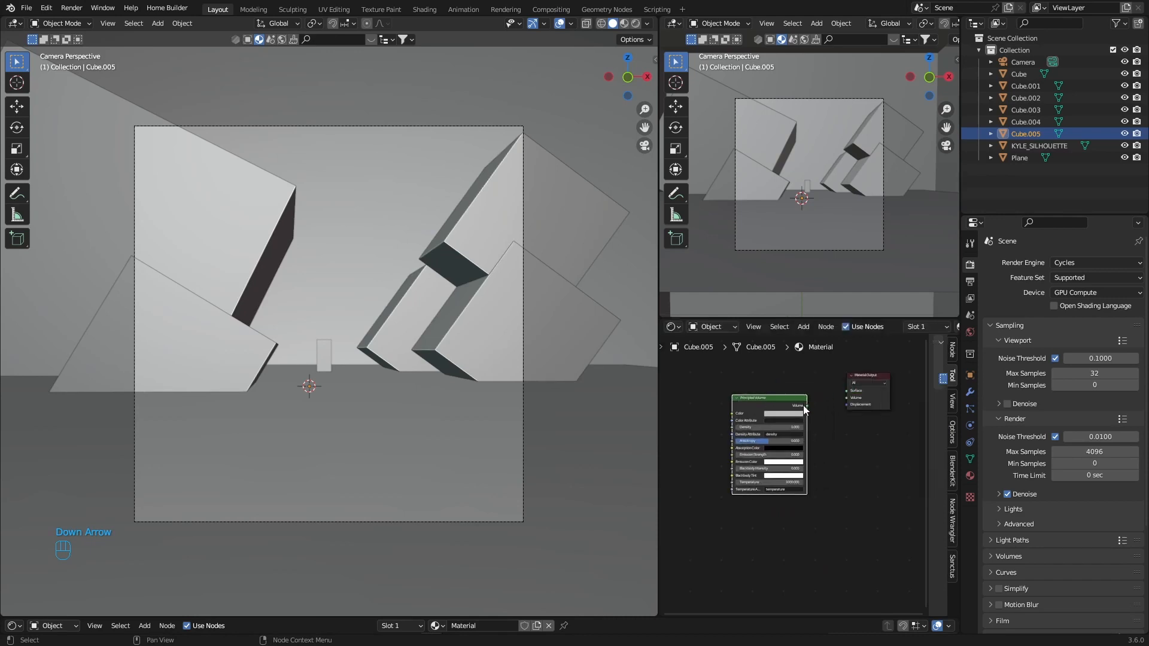
pyautogui.moveTo(806, 407); pyautogui.dragTo(845, 398)
# Set the Principled Volume density to 0.1 and preview the camera view in rendered shading
pyautogui.doubleClick(760, 427)
pyautogui.write('0.1')
pyautogui.press('Return')
pyautogui.click(635, 23)
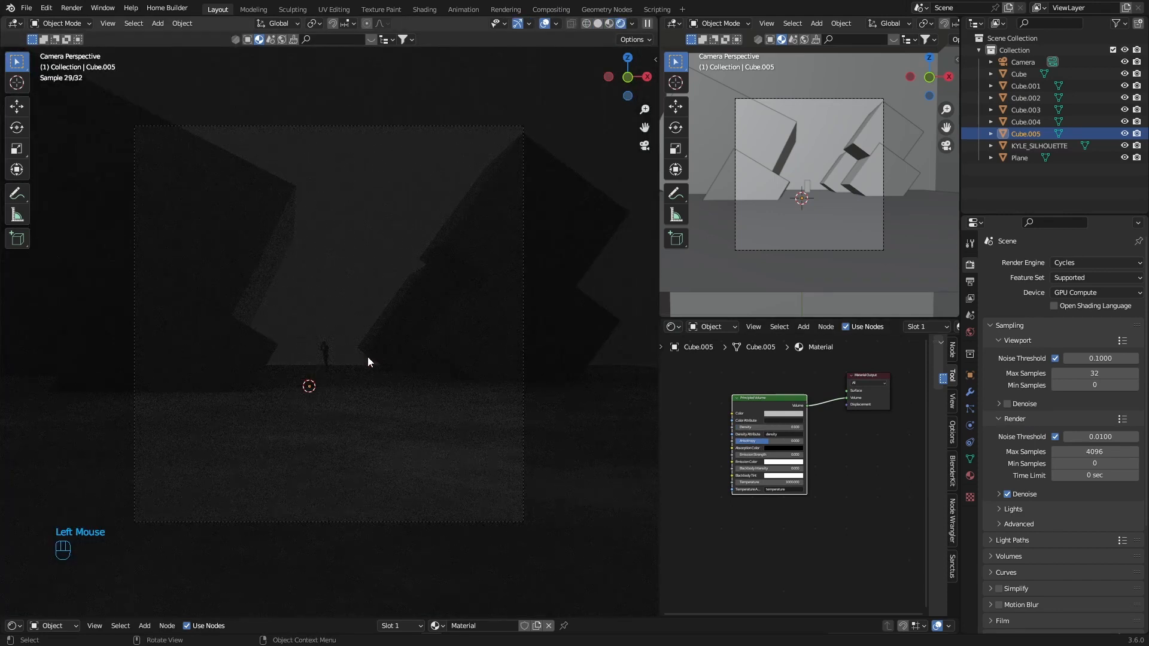
pyautogui.scroll(1, 366, 360)
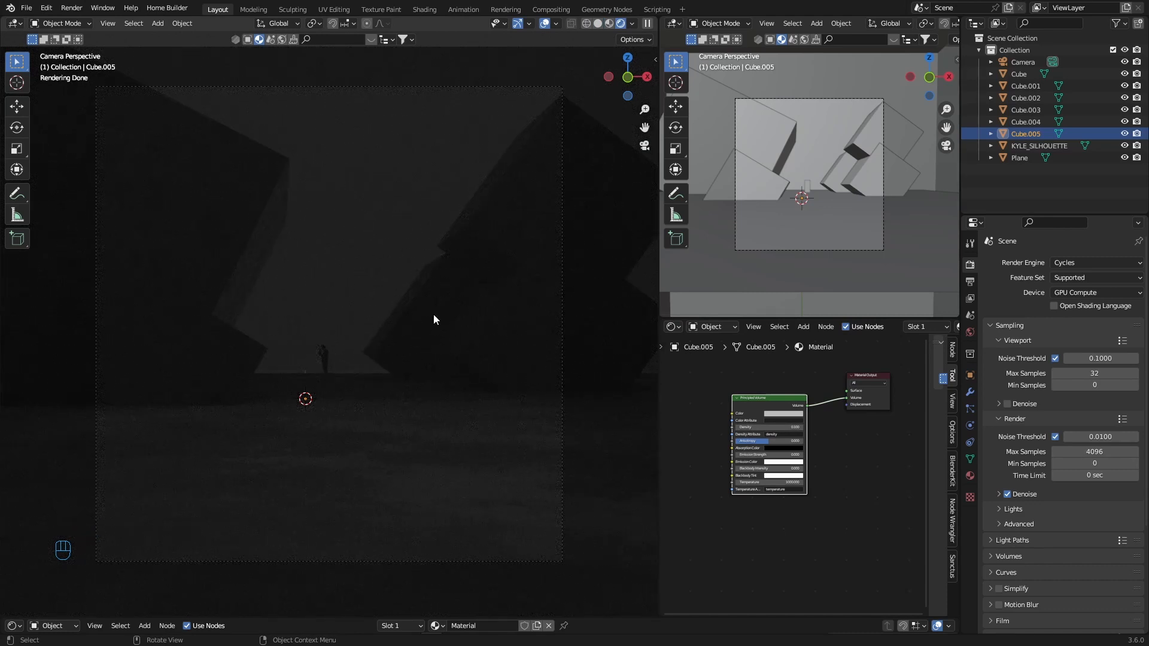
# Darken the world background color to black
pyautogui.click(970, 332)
pyautogui.click(1075, 339)
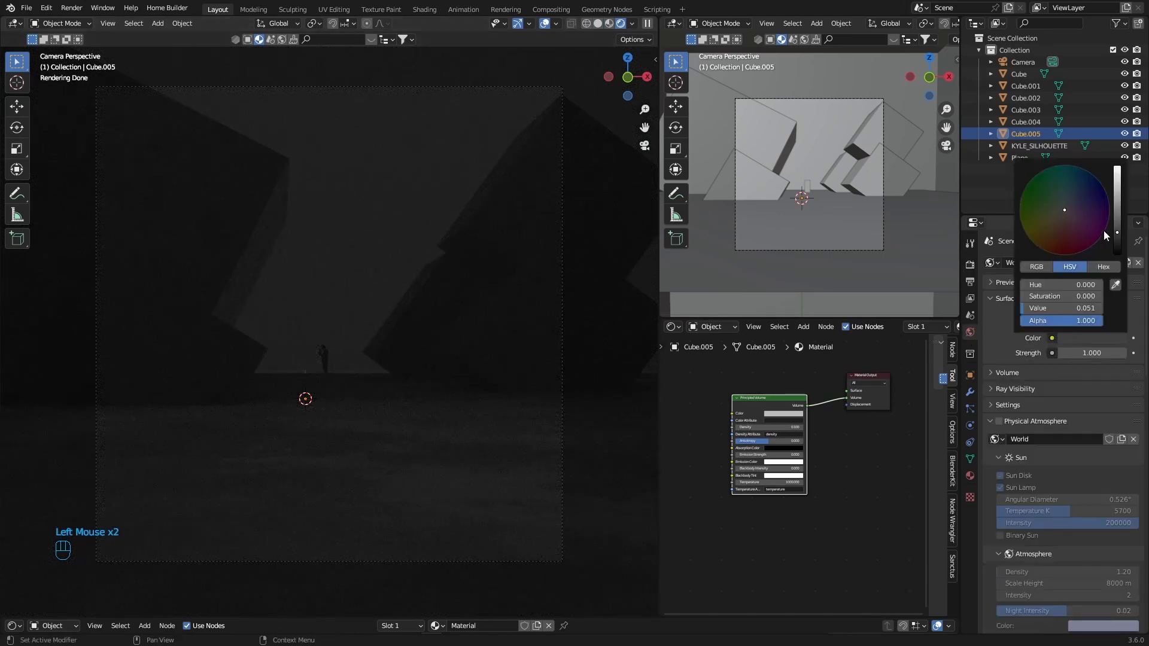
pyautogui.moveTo(1117, 232); pyautogui.dragTo(1114, 254)
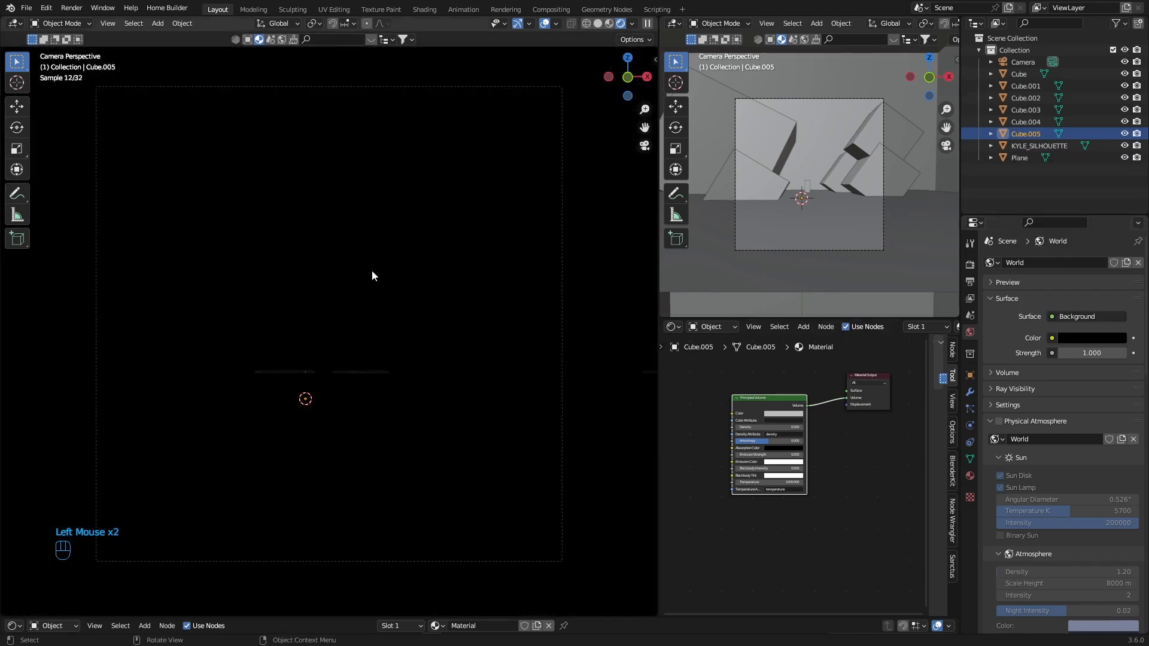
# Return the main viewport to solid shading and add a point light at the world origin
pyautogui.click(598, 24)
pyautogui.scroll(2, 421, 173)
pyautogui.scroll(-1, 346, 268)
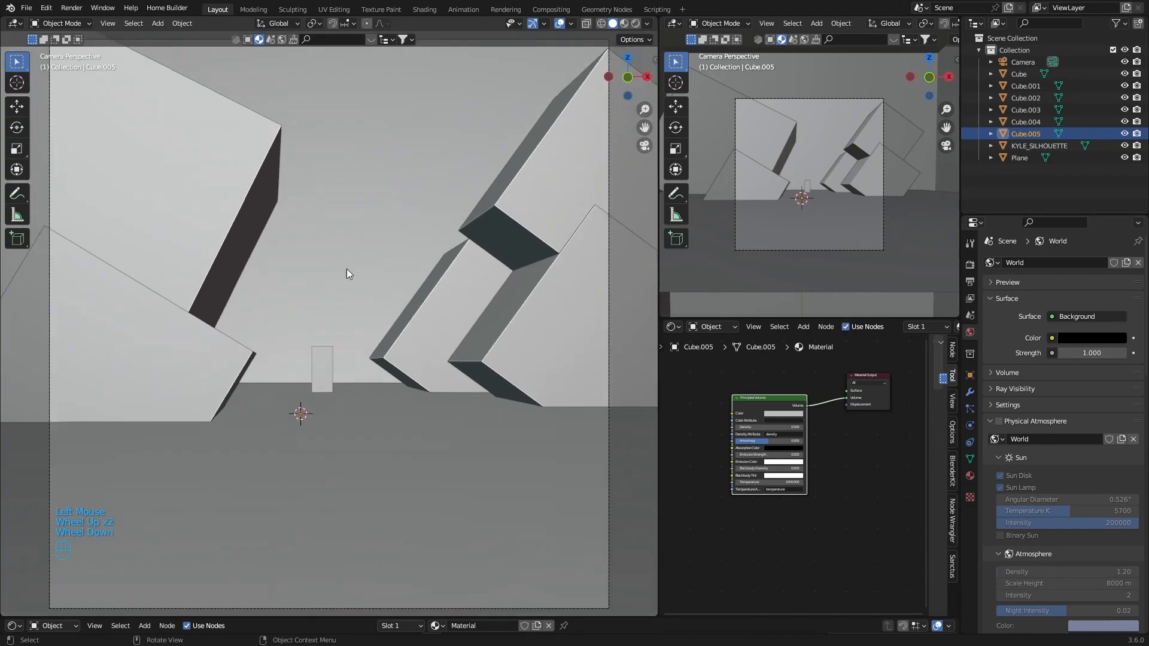
pyautogui.scroll(-1, 347, 268)
pyautogui.hotkey('shift', 'a')
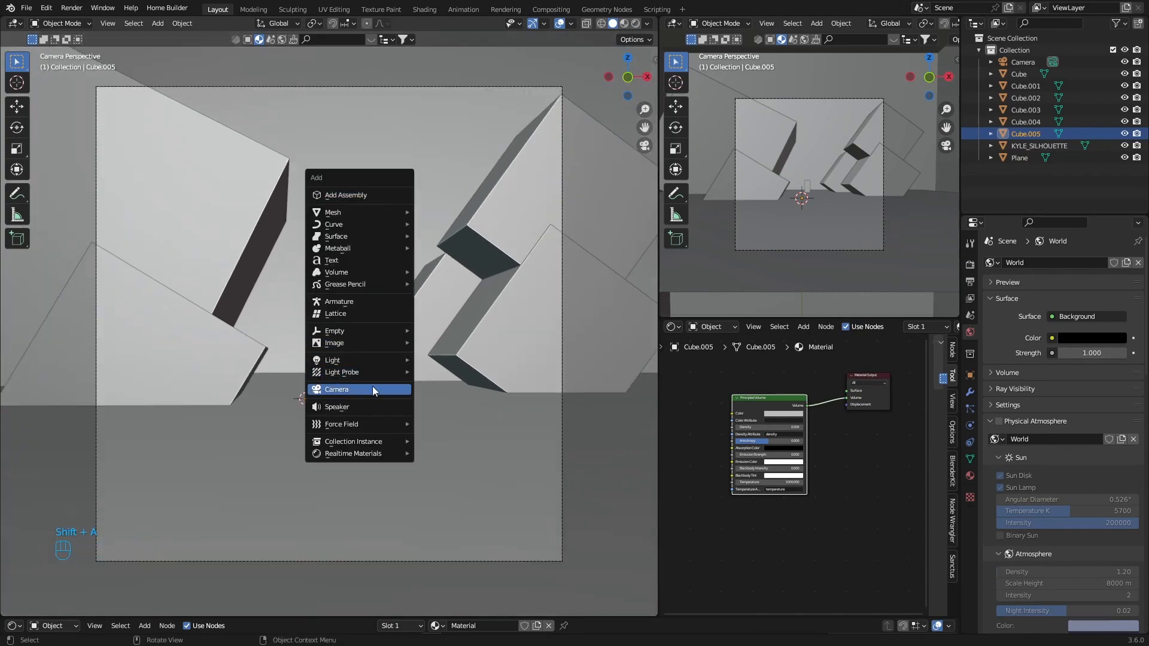
pyautogui.moveTo(371, 360)
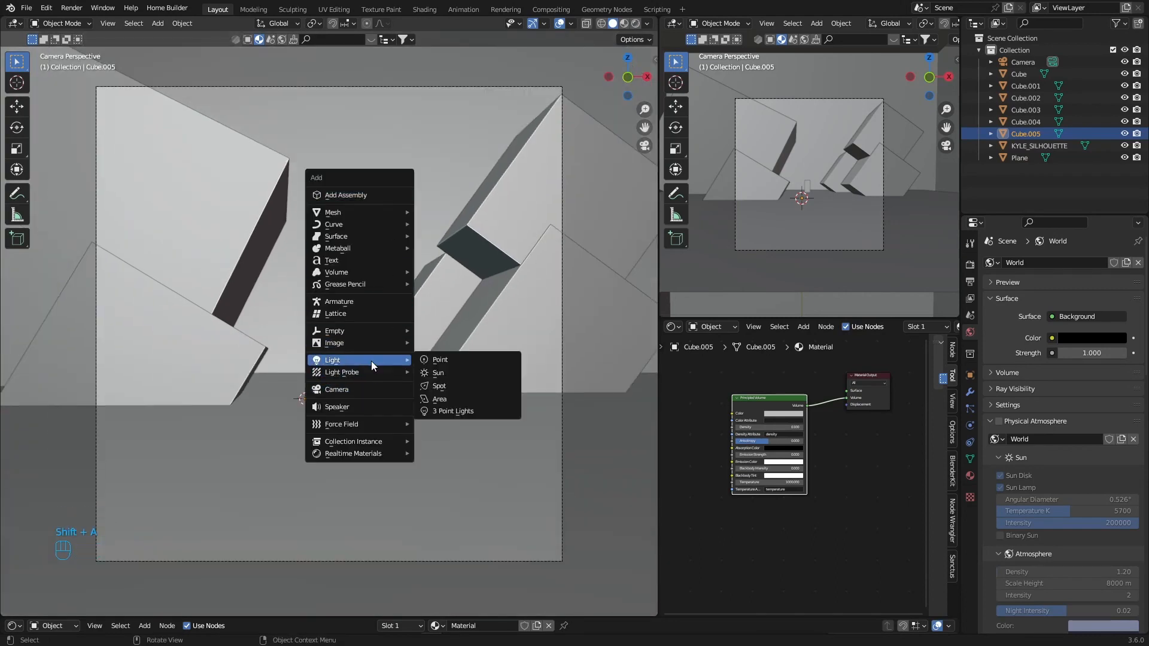
pyautogui.click(448, 360)
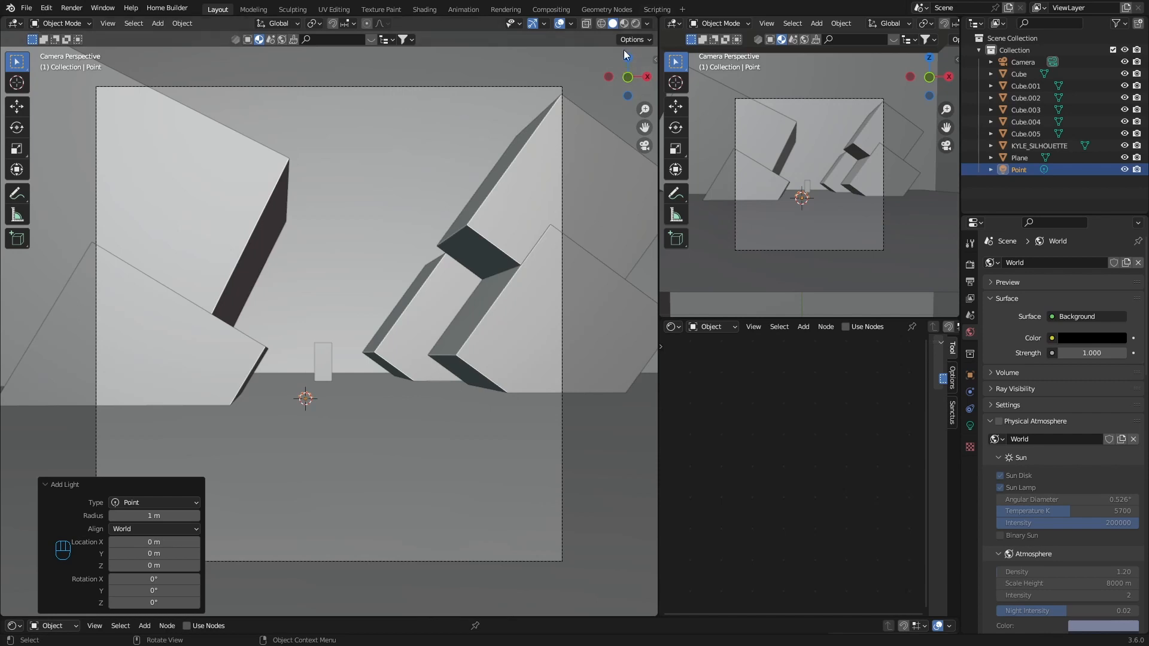
# In a wireframe top view, move the point light about 0.25 m along X and 7.3 m along Y, behind the cubes
pyautogui.click(602, 24)
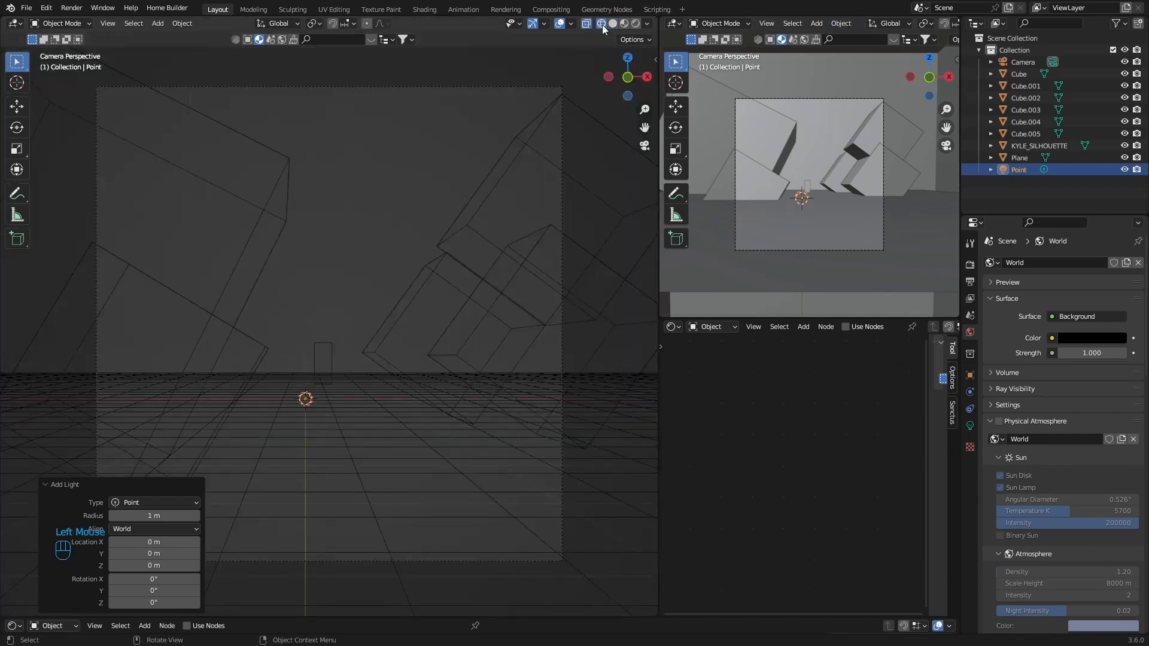
pyautogui.click(627, 58)
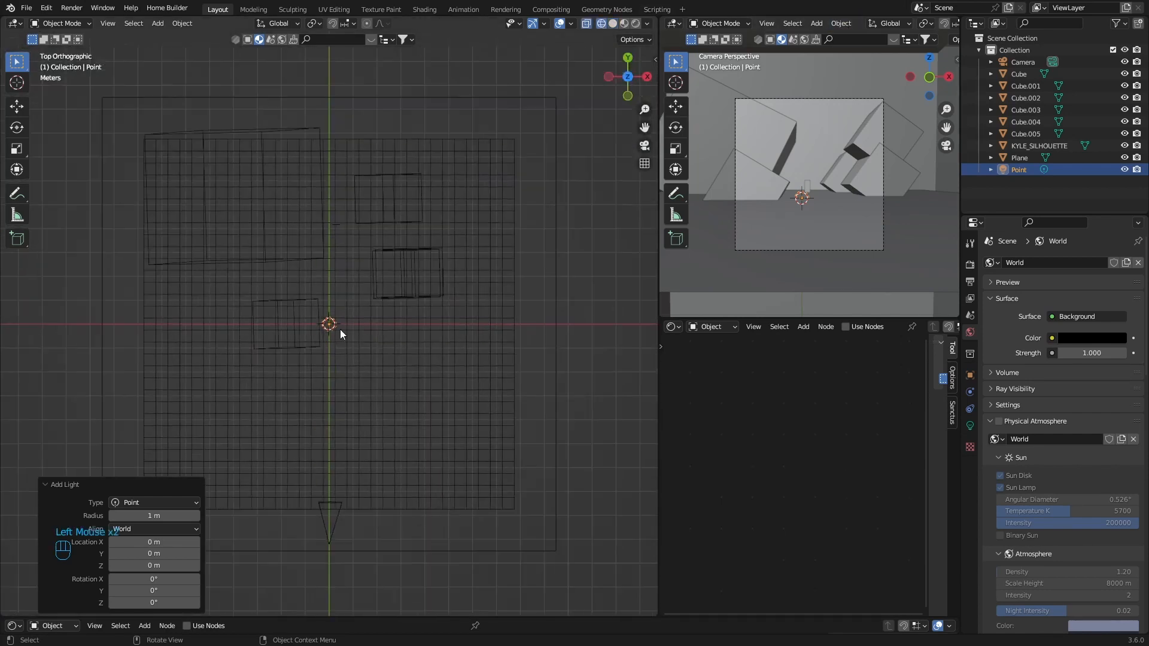
pyautogui.press('g')
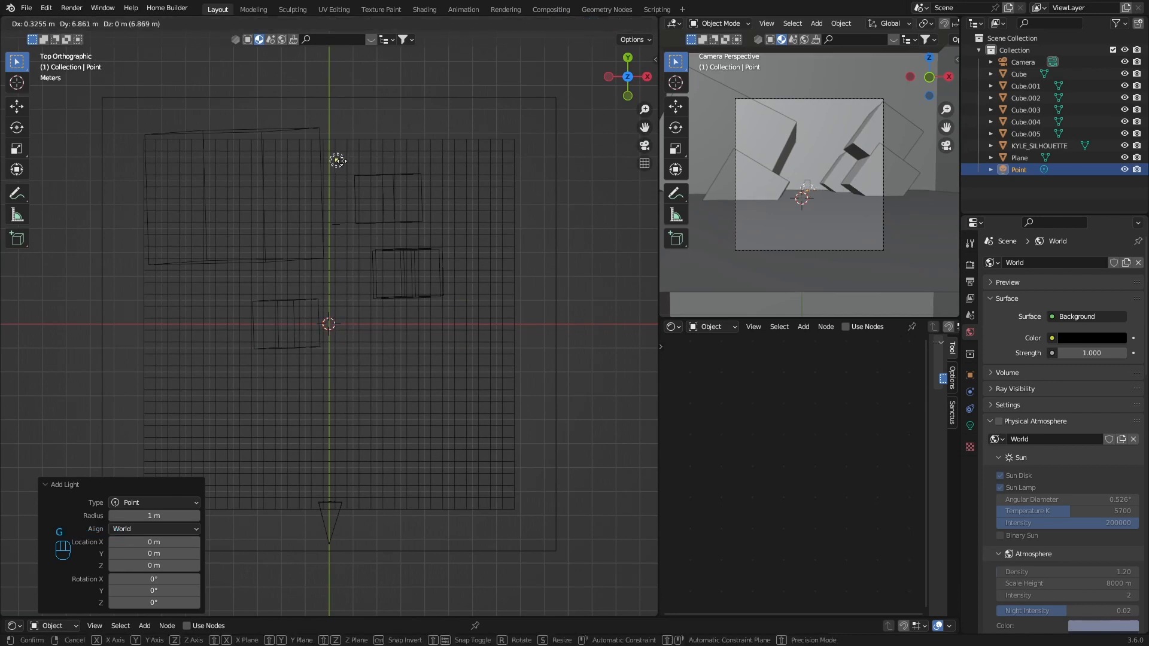
pyautogui.click(337, 149)
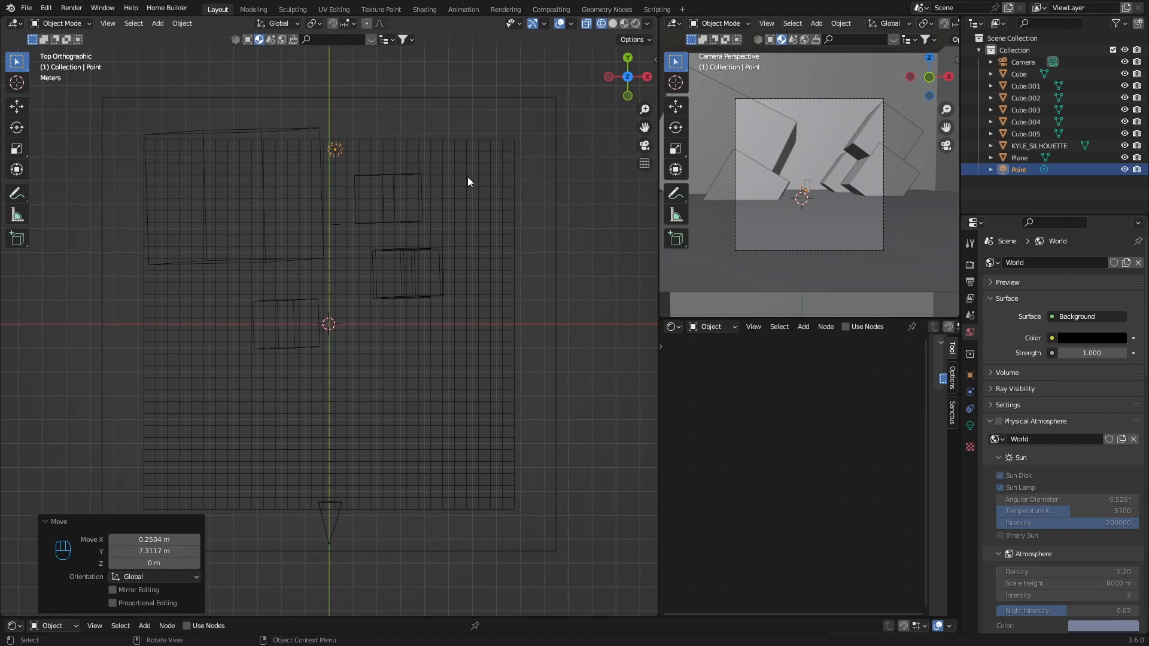
# From the camera view, raise the point light about 1.56 m so it sits above the human silhouette
pyautogui.moveTo(628, 89); pyautogui.dragTo(629, 80)
pyautogui.click(629, 80)
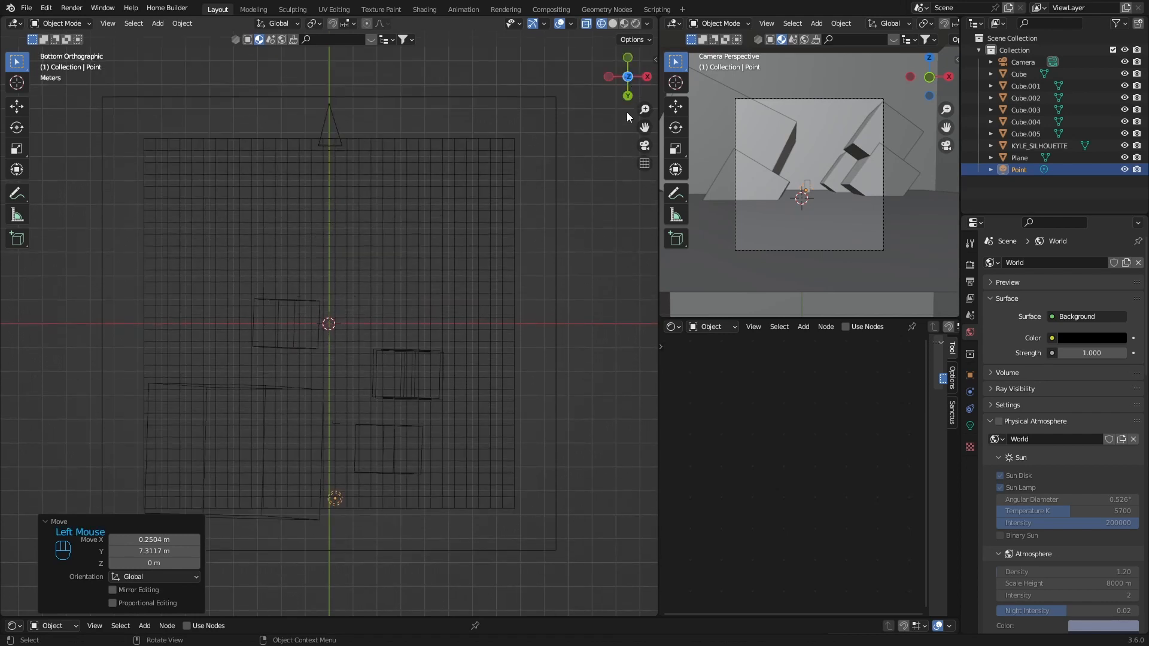
pyautogui.click(645, 145)
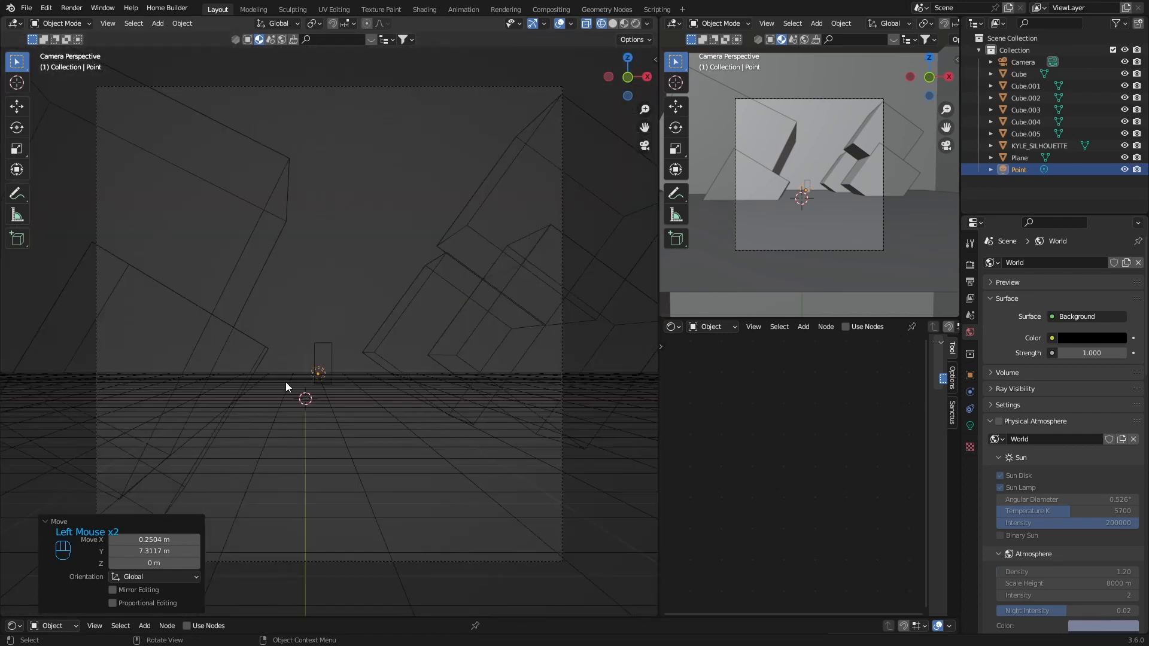
pyautogui.press('g')
pyautogui.click(292, 307)
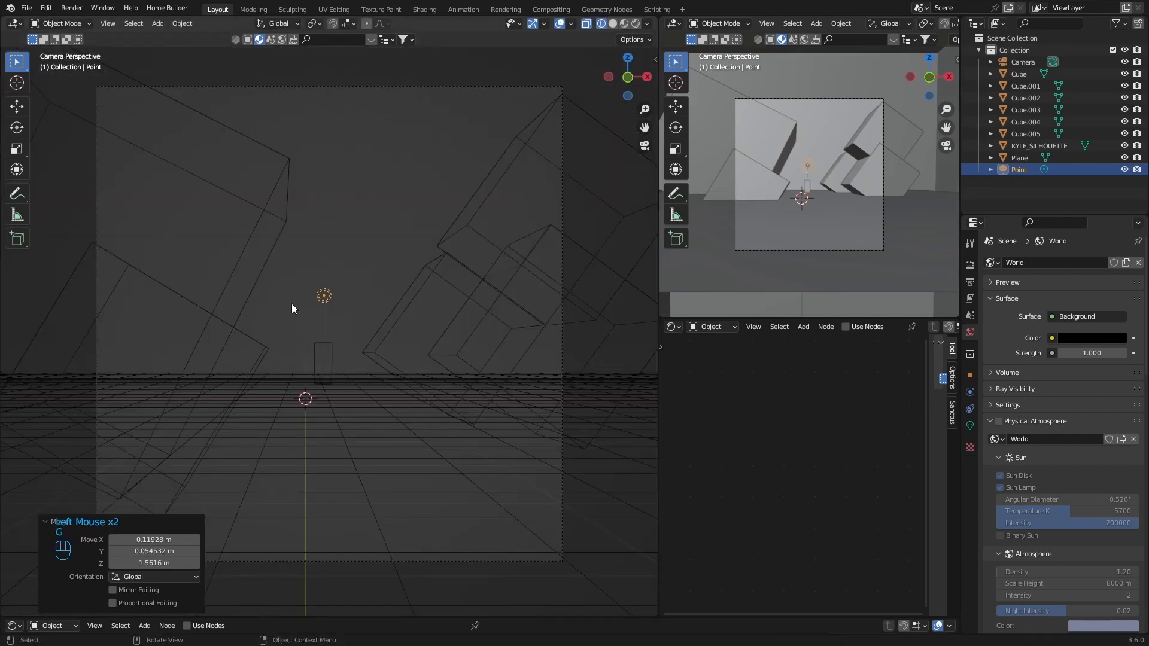
# Set the point light's power to 500 W and return the viewport to solid shading
pyautogui.click(970, 425)
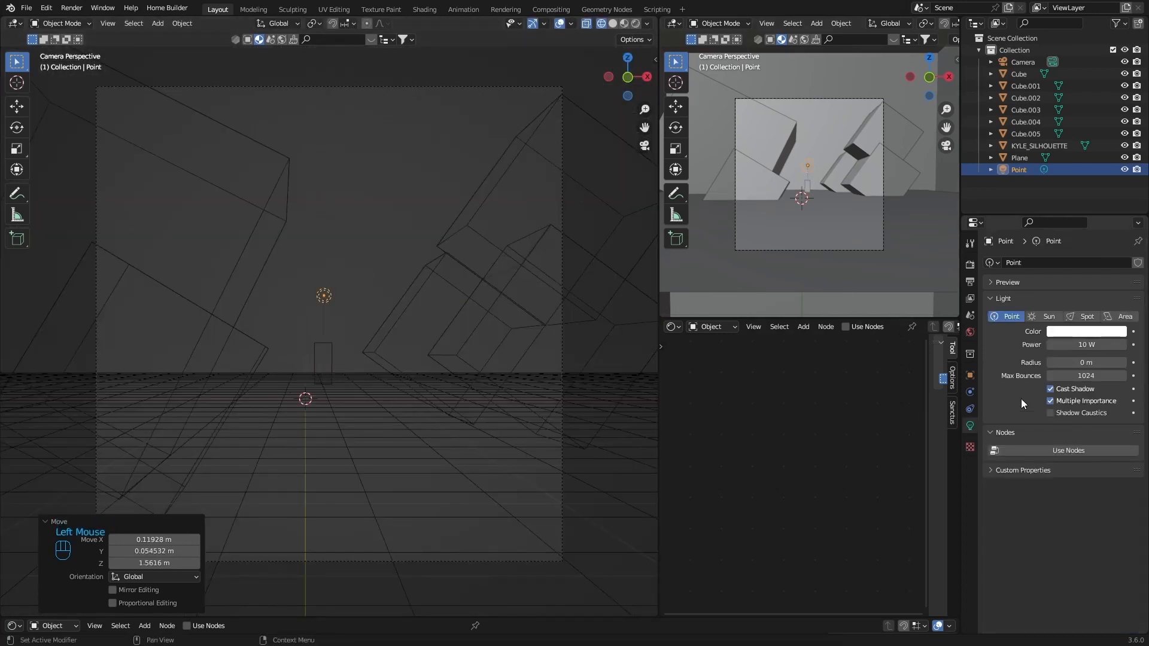
pyautogui.doubleClick(1080, 345)
pyautogui.write('500')
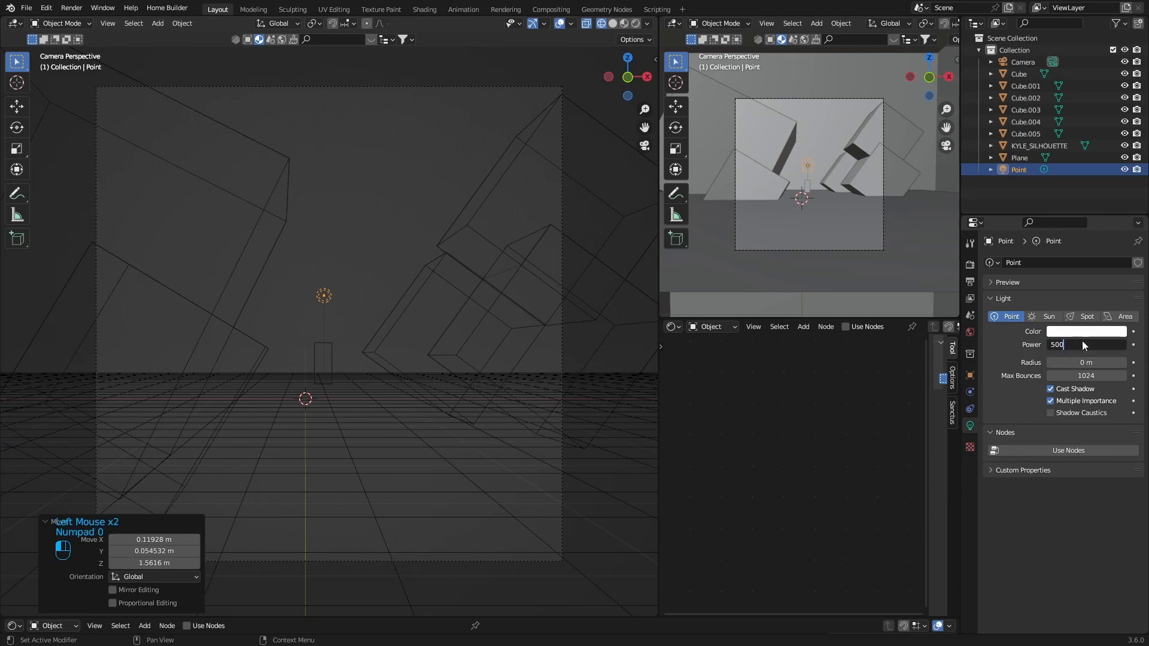
pyautogui.press('Return')
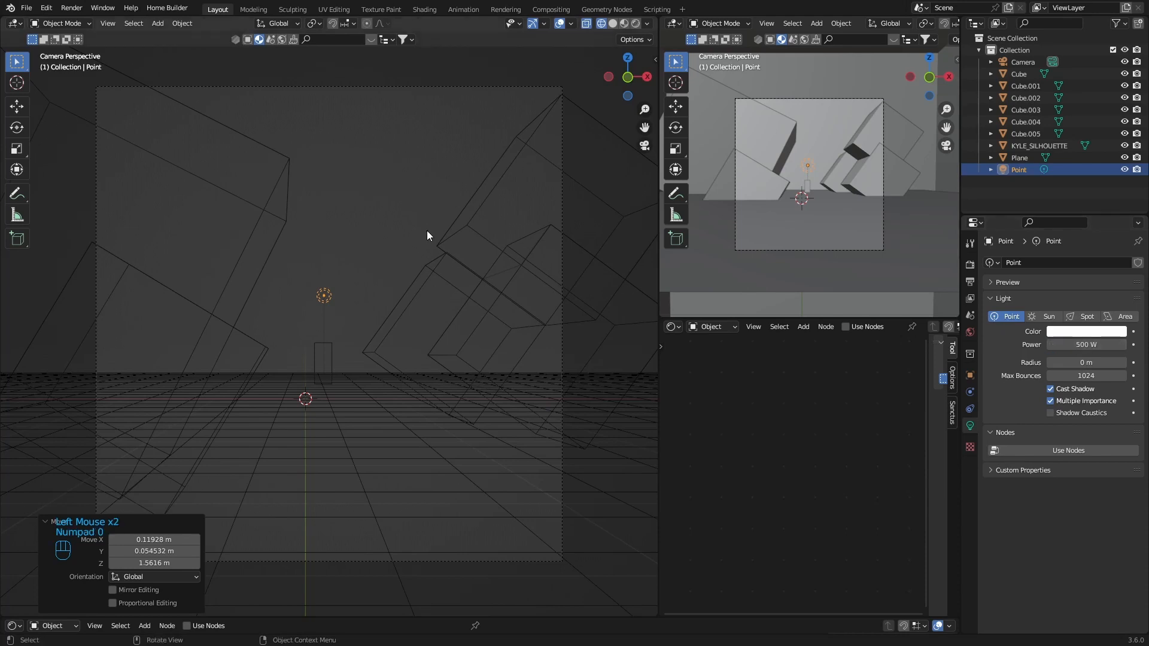
pyautogui.click(635, 24)
pyautogui.click(613, 23)
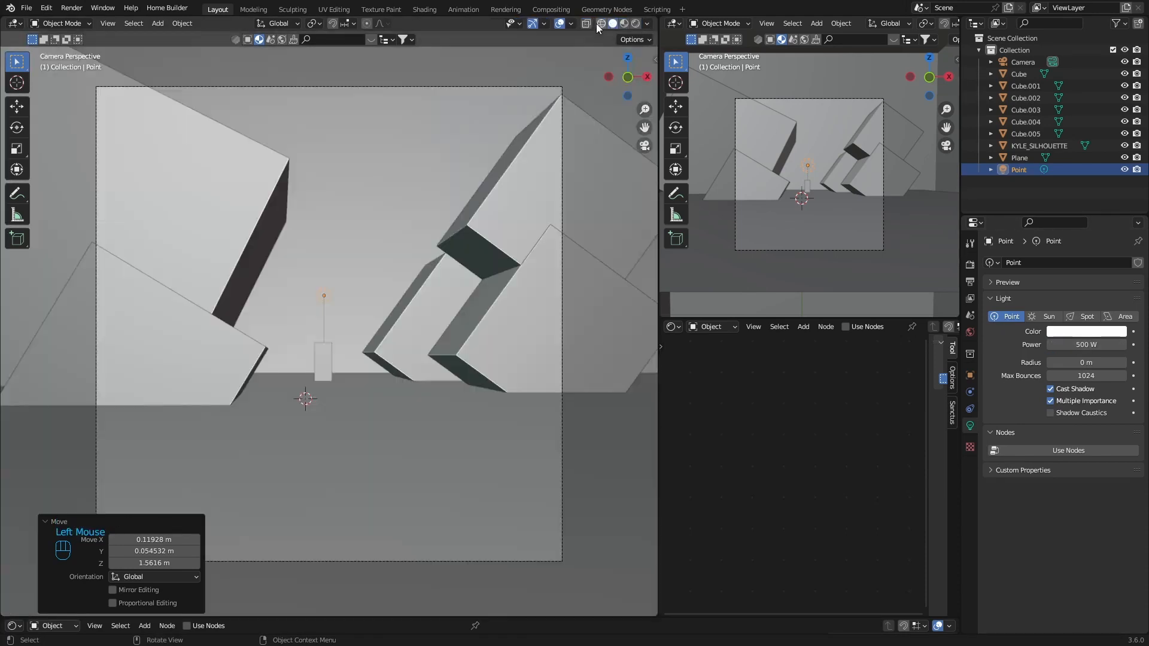
# From the top, move the point light about -0.32 m along X and 3.1 m along Y, and preview the rendered camera view
pyautogui.click(627, 58)
pyautogui.scroll(2, 359, 254)
pyautogui.scroll(-2, 359, 254)
pyautogui.press('g')
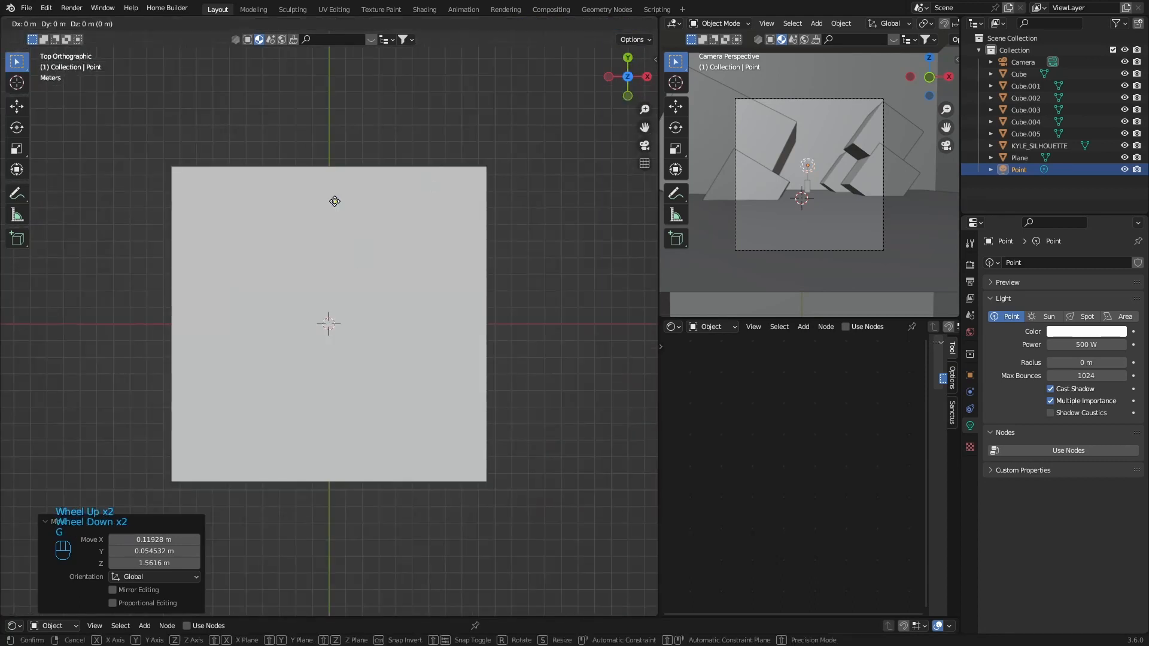
pyautogui.click(330, 149)
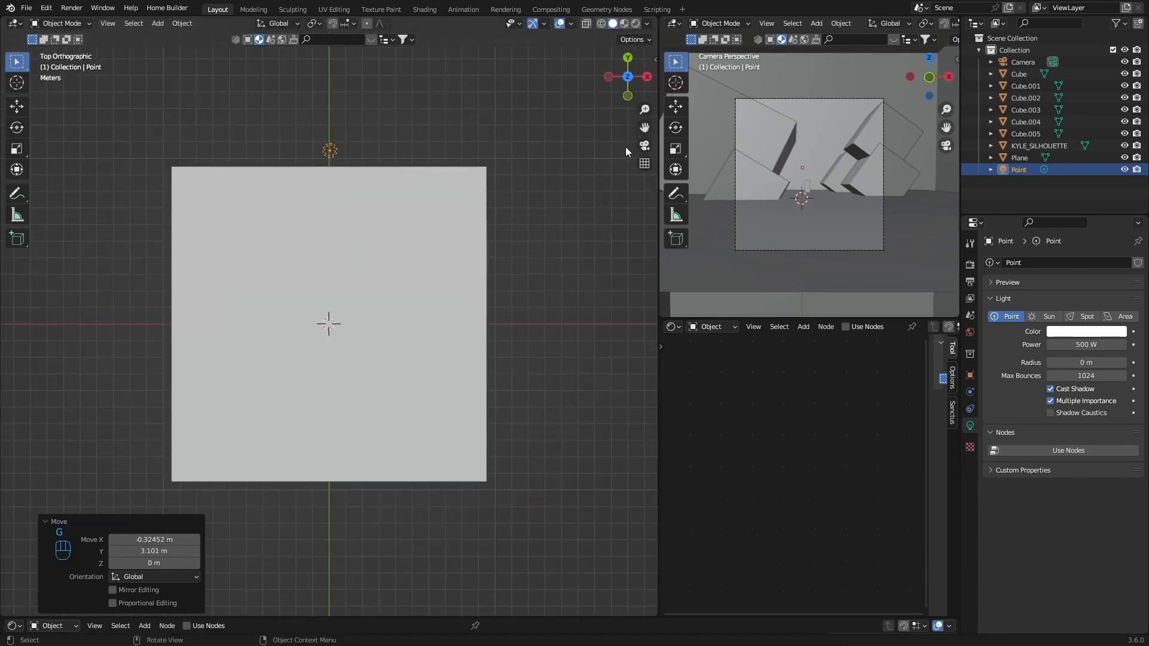
pyautogui.click(645, 146)
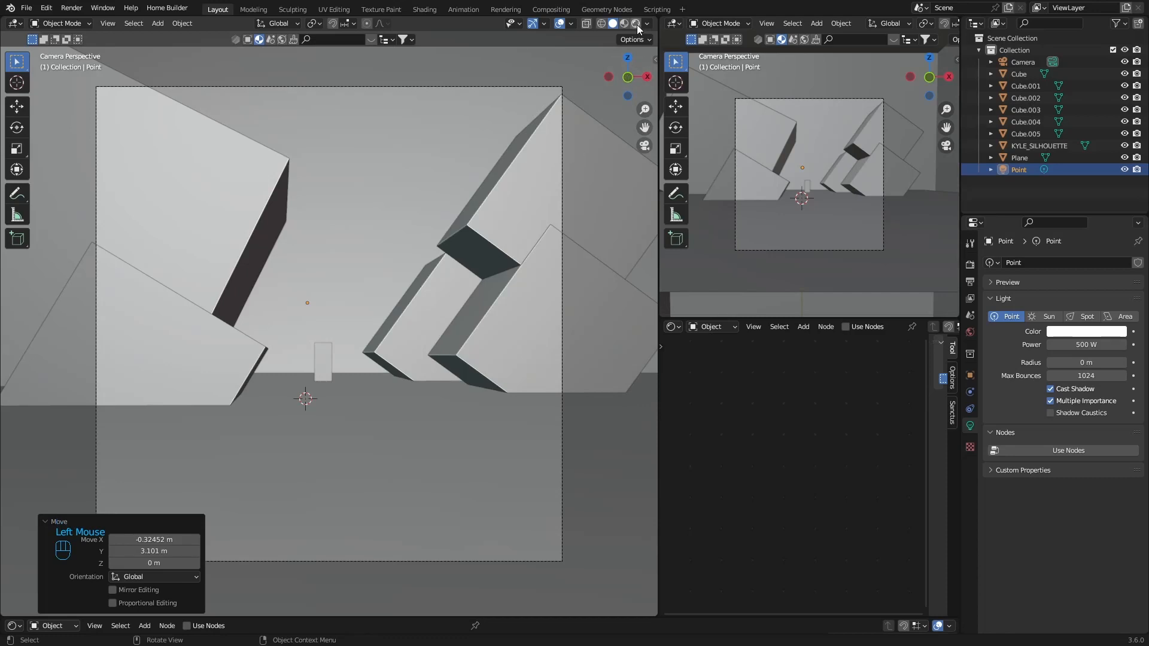
pyautogui.click(636, 24)
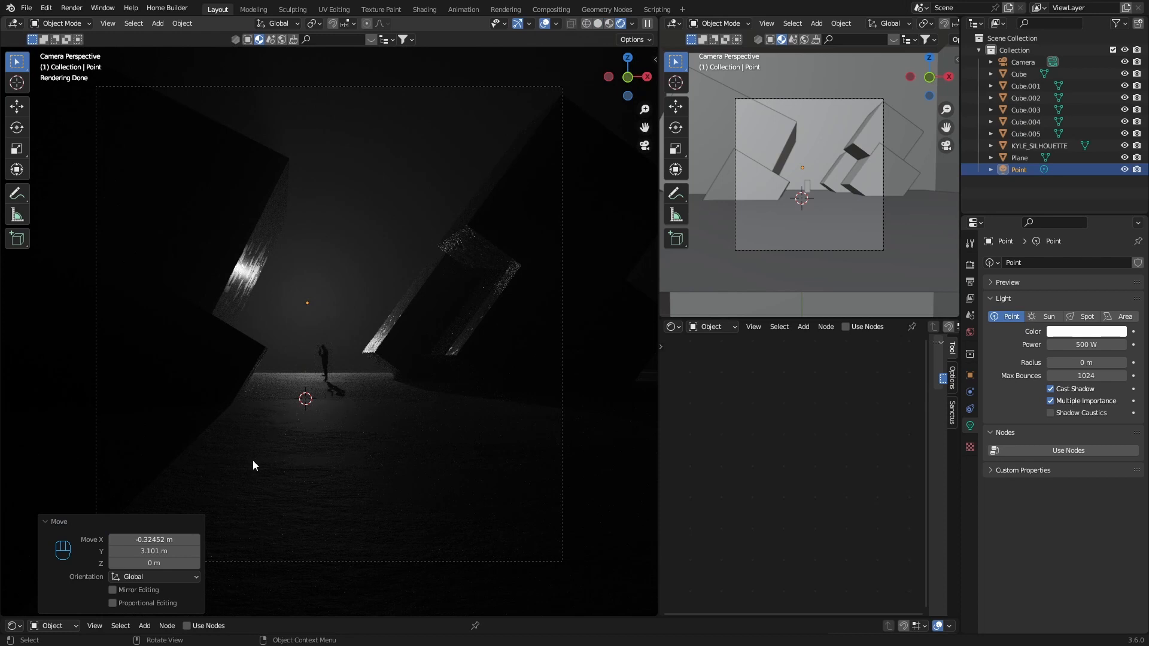
# Color the point light a fully saturated blue with a hue of about 0.63 and set its power to 1000 W
pyautogui.click(1069, 332)
pyautogui.moveTo(1066, 210); pyautogui.dragTo(1088, 178)
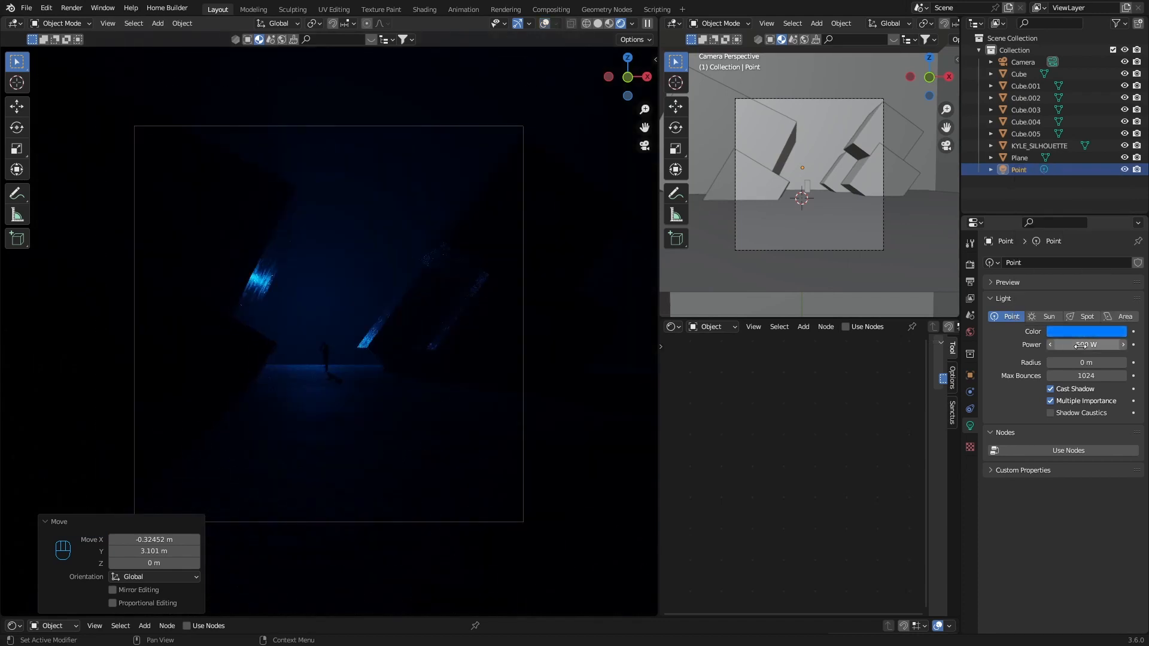
pyautogui.click(1080, 345)
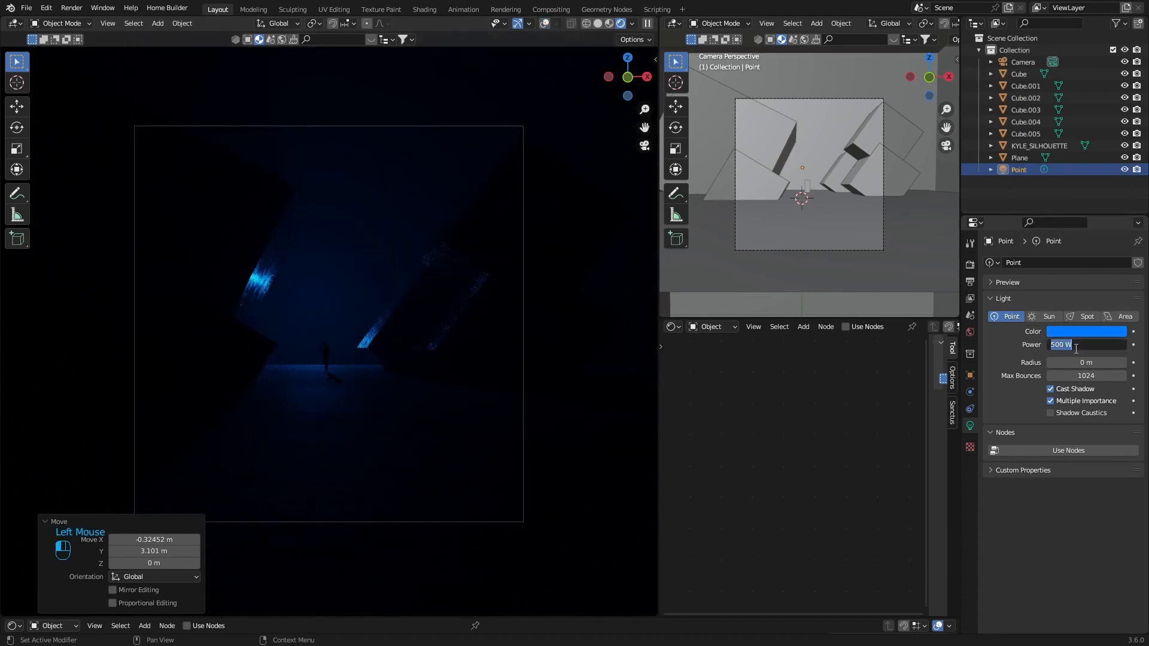
pyautogui.press('BackSpace')
pyautogui.write('1000')
pyautogui.press('Return')
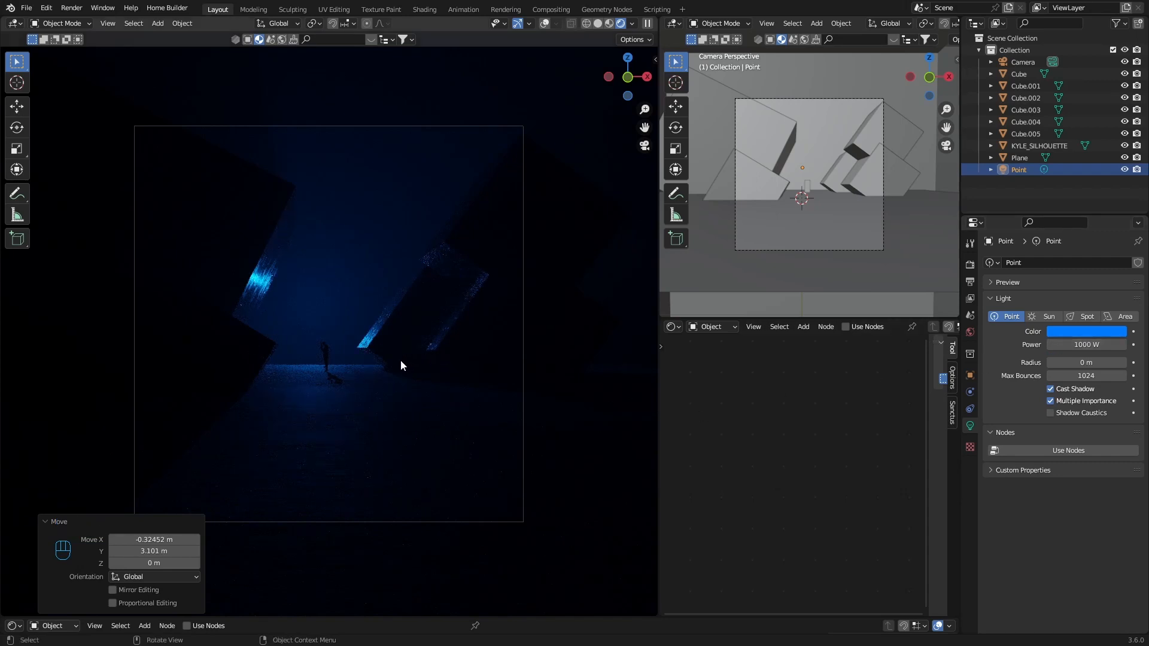
# In wireframe with overlays shown, duplicate the point light, offsetting the copy about 5.1 m along X and 4.72 m along Z
pyautogui.click(1011, 170)
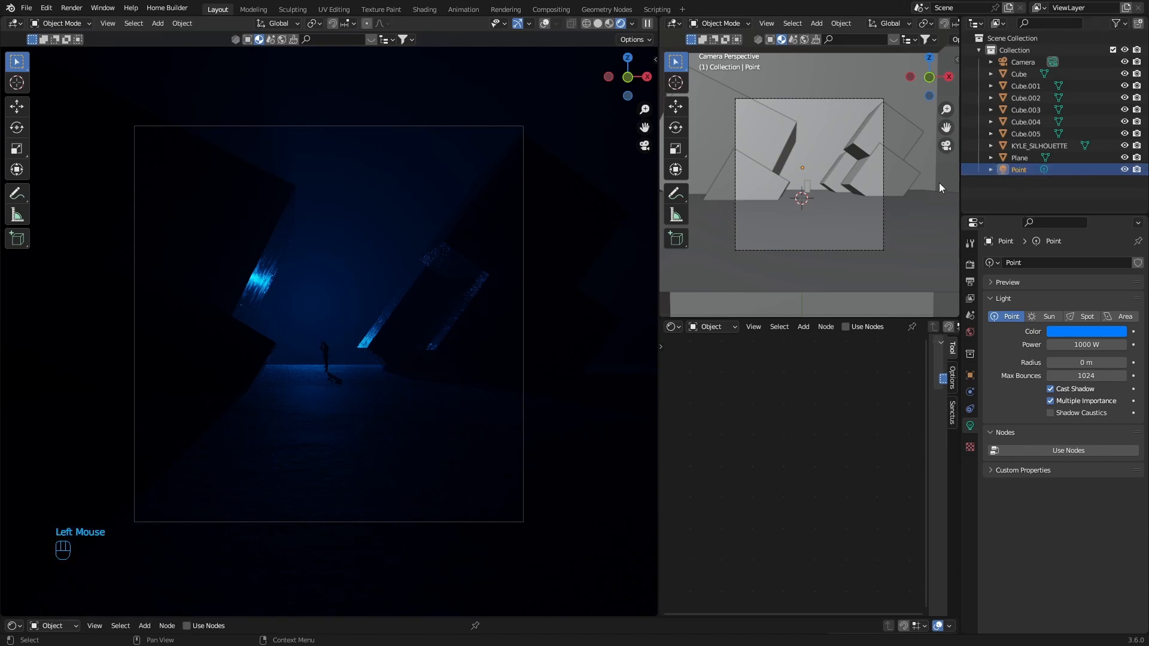
pyautogui.click(596, 24)
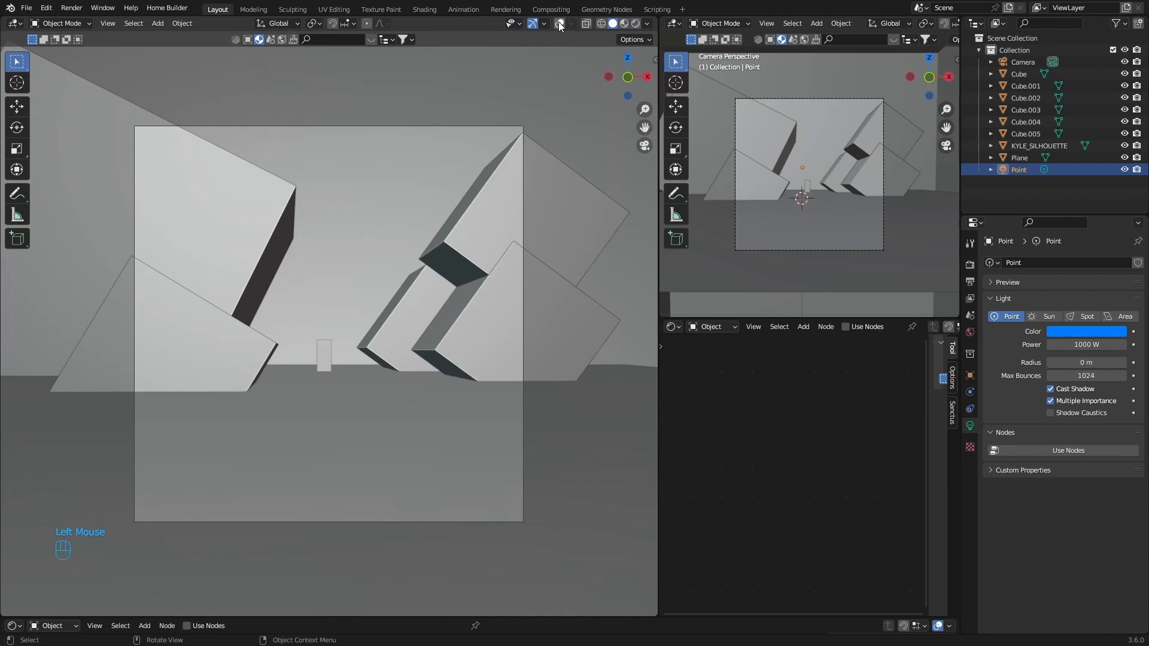
pyautogui.click(601, 23)
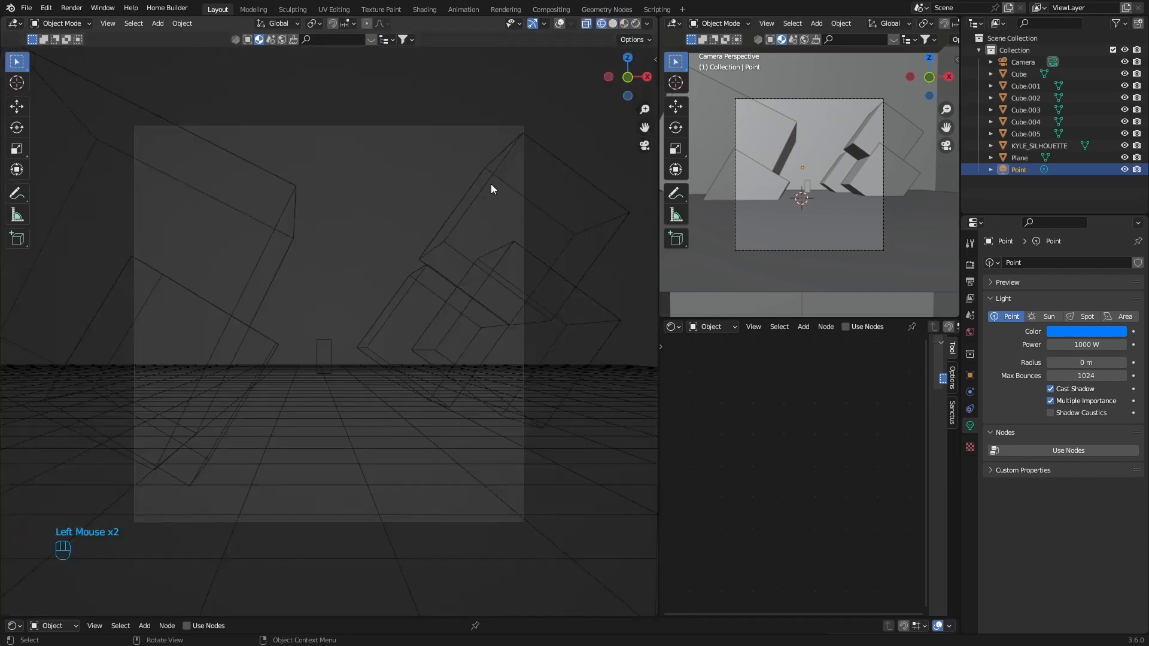
pyautogui.click(555, 22)
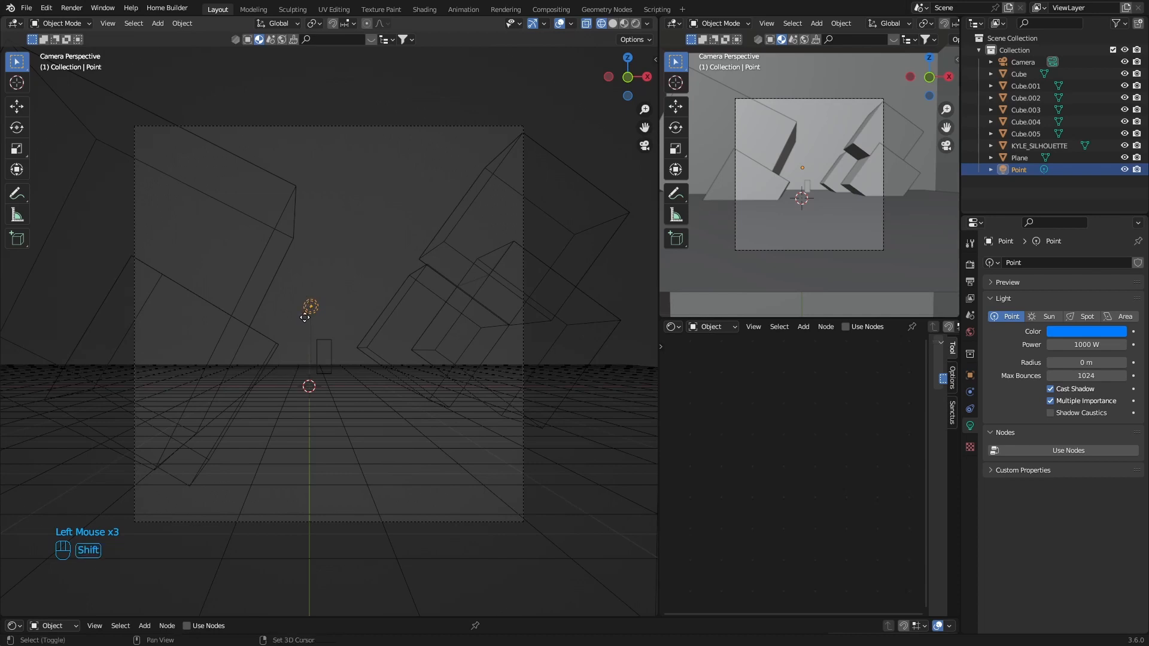
pyautogui.hotkey('shift', 'd')
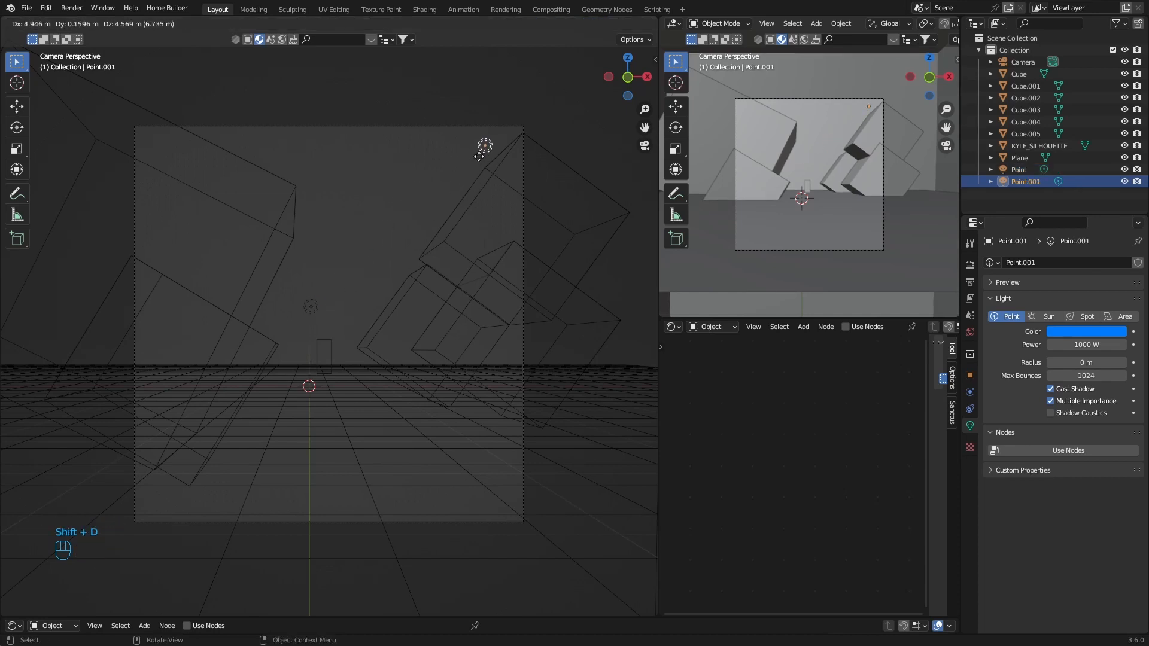
pyautogui.click(485, 153)
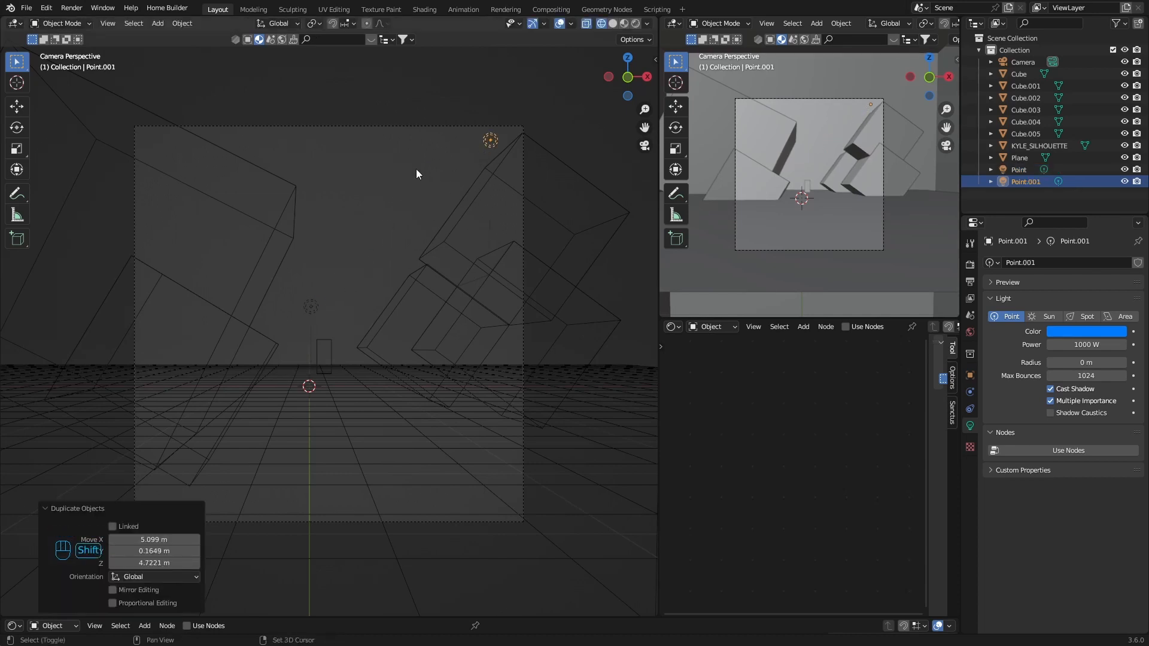
# Duplicate the new light about -9.72 m along X to the opposite upper corner of the frame and preview the rendered view
pyautogui.hotkey('shift', 'd')
pyautogui.click(74, 176)
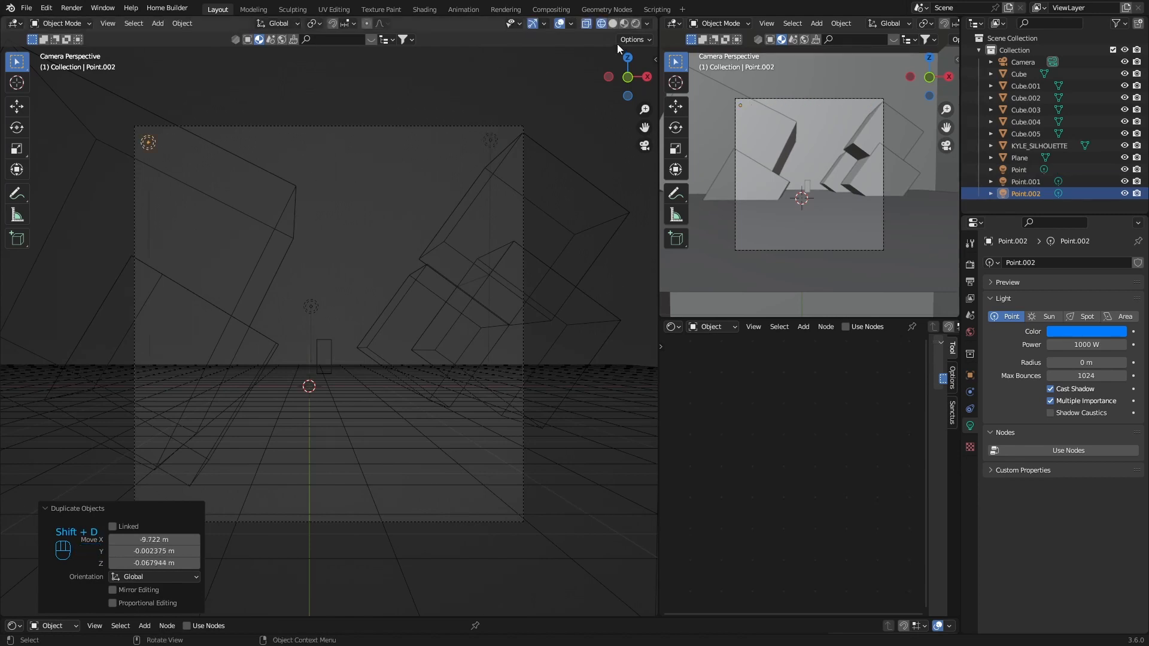
pyautogui.click(634, 23)
pyautogui.scroll(1, 294, 416)
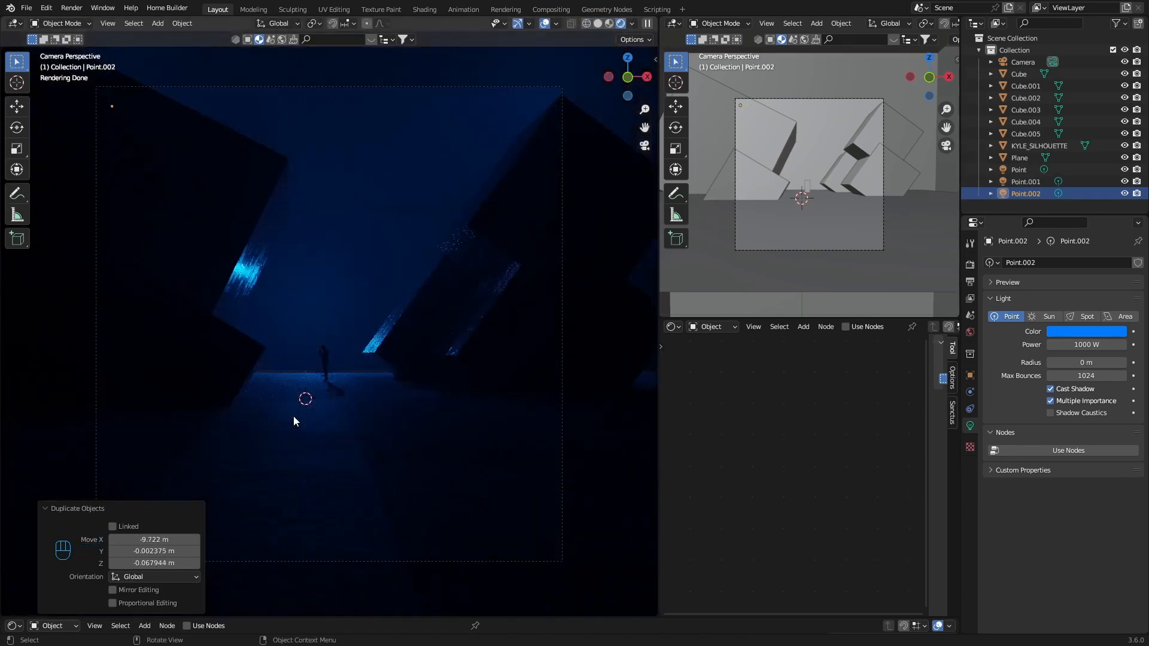
# Hide and show again the two duplicated point lights to compare their effect on the rendered view
pyautogui.click(1124, 194)
pyautogui.click(1125, 182)
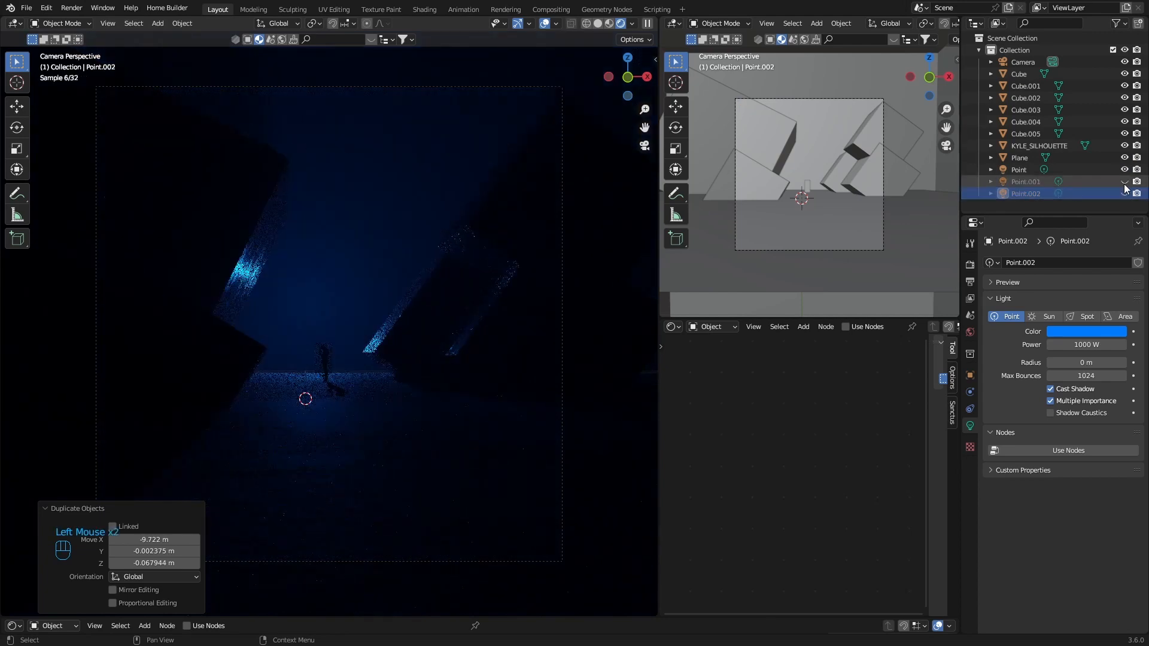
pyautogui.click(1125, 193)
pyautogui.click(1125, 182)
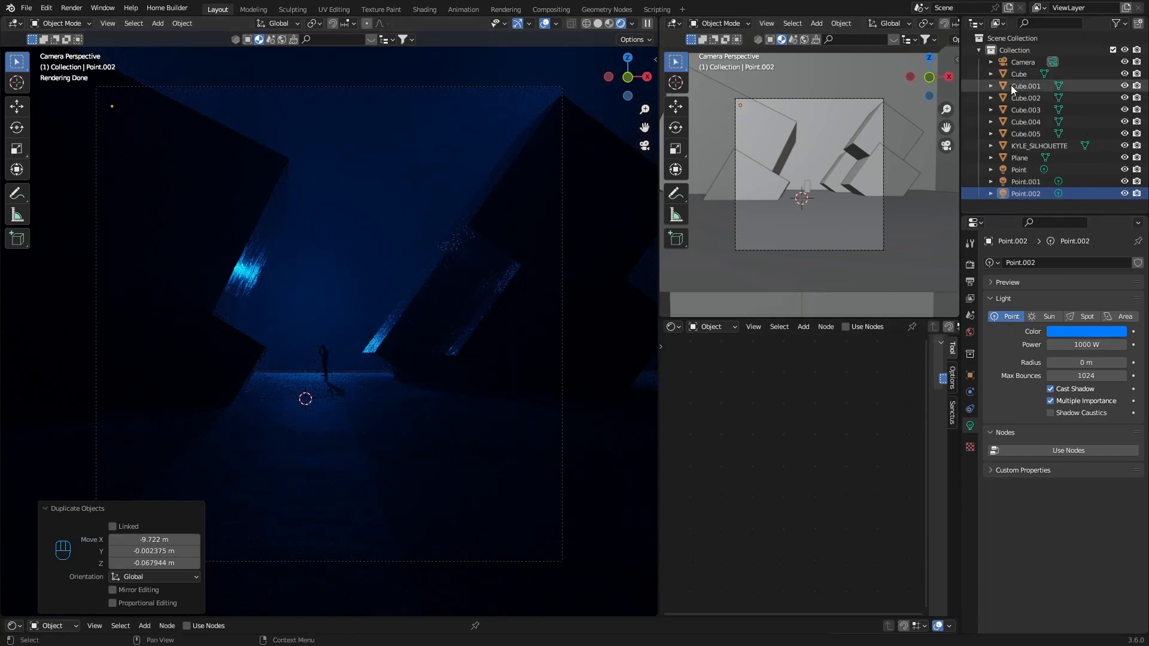
# Try densities of 0.2 and 0.05 in the Principled Volume of the fog cube, Cube.005
pyautogui.click(1013, 135)
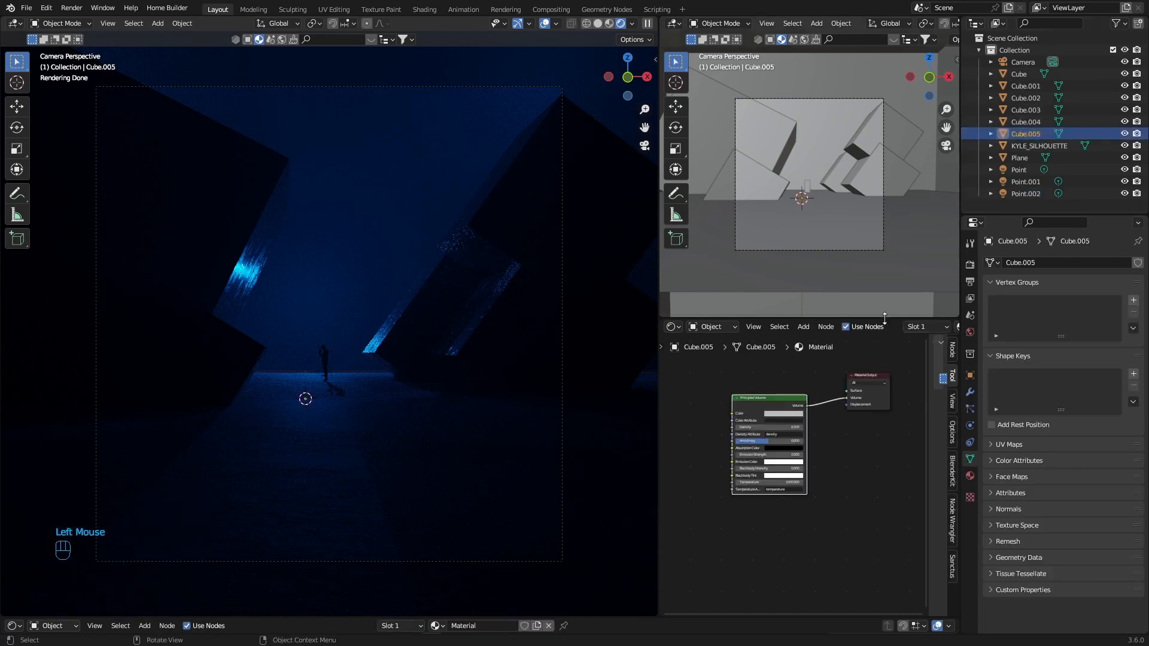
pyautogui.scroll(2, 684, 422)
pyautogui.scroll(2, 684, 422)
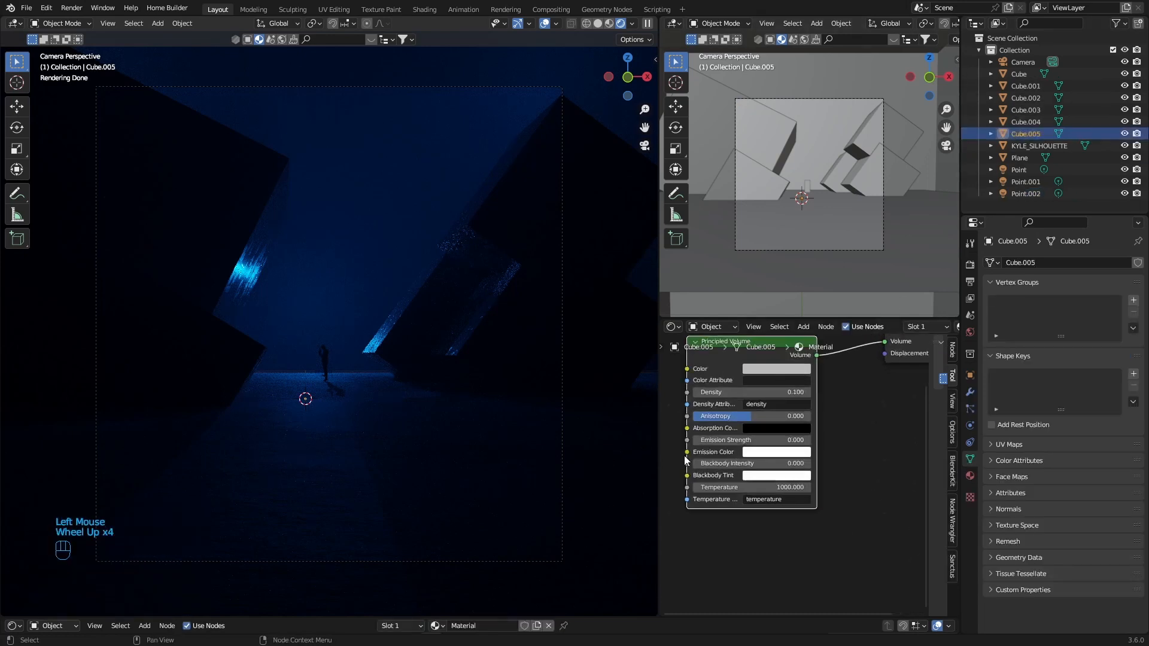
pyautogui.moveTo(681, 462); pyautogui.dragTo(699, 509, button='middle')
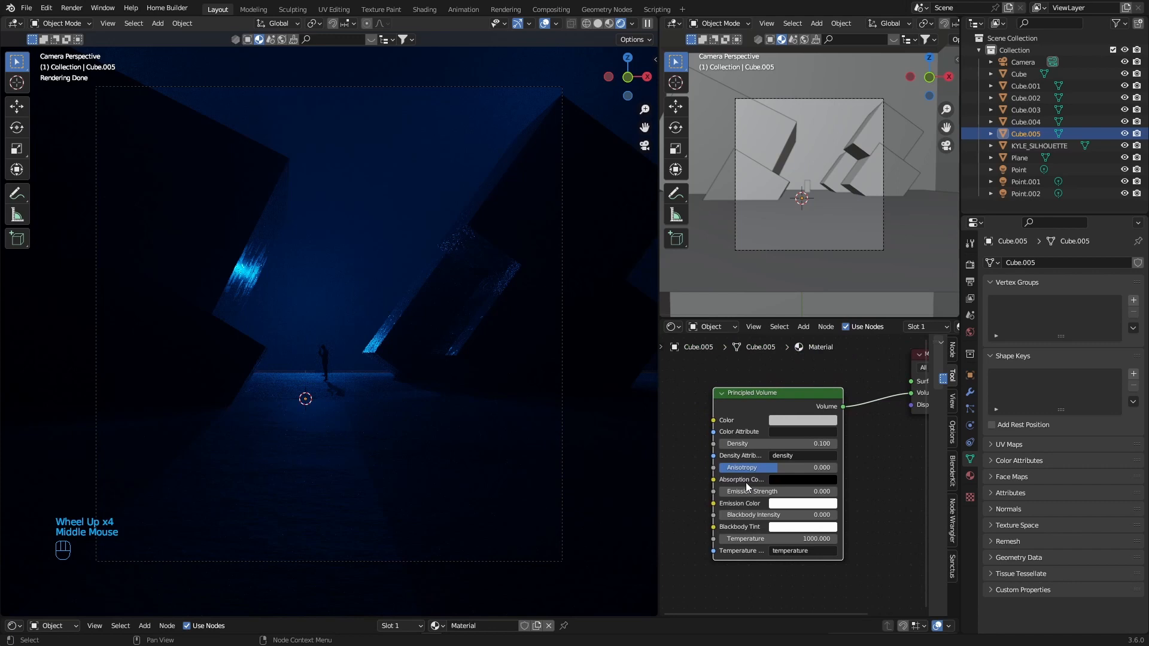
pyautogui.click(785, 442)
pyautogui.write('0.2')
pyautogui.press('Return')
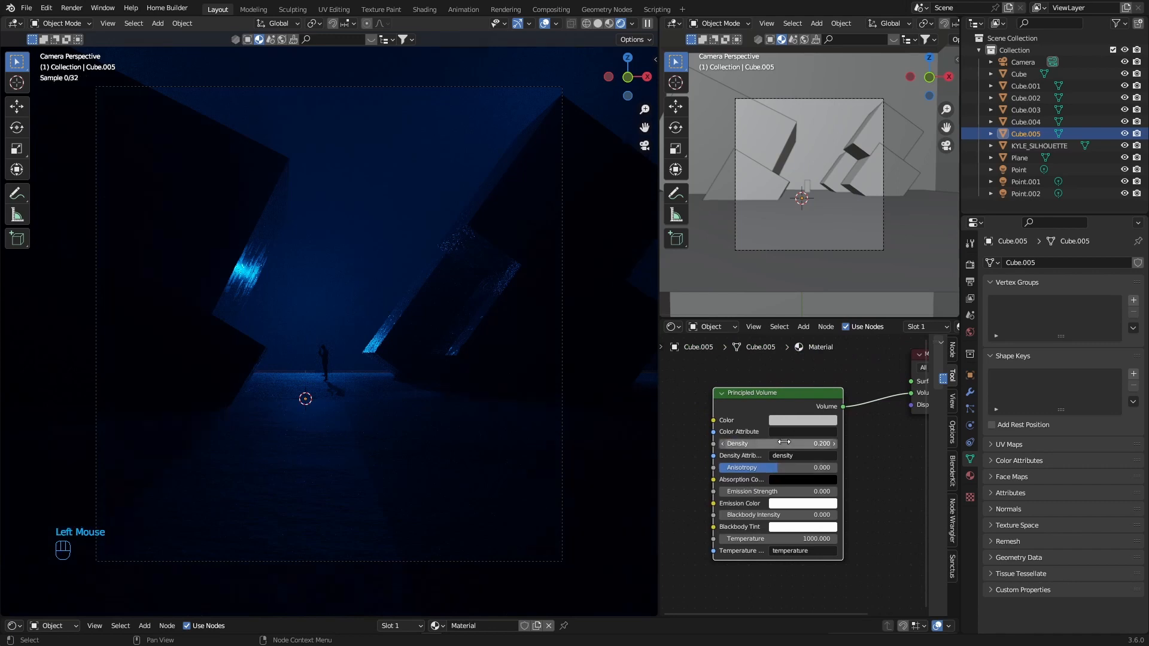
pyautogui.click(785, 442)
pyautogui.press('BackSpace')
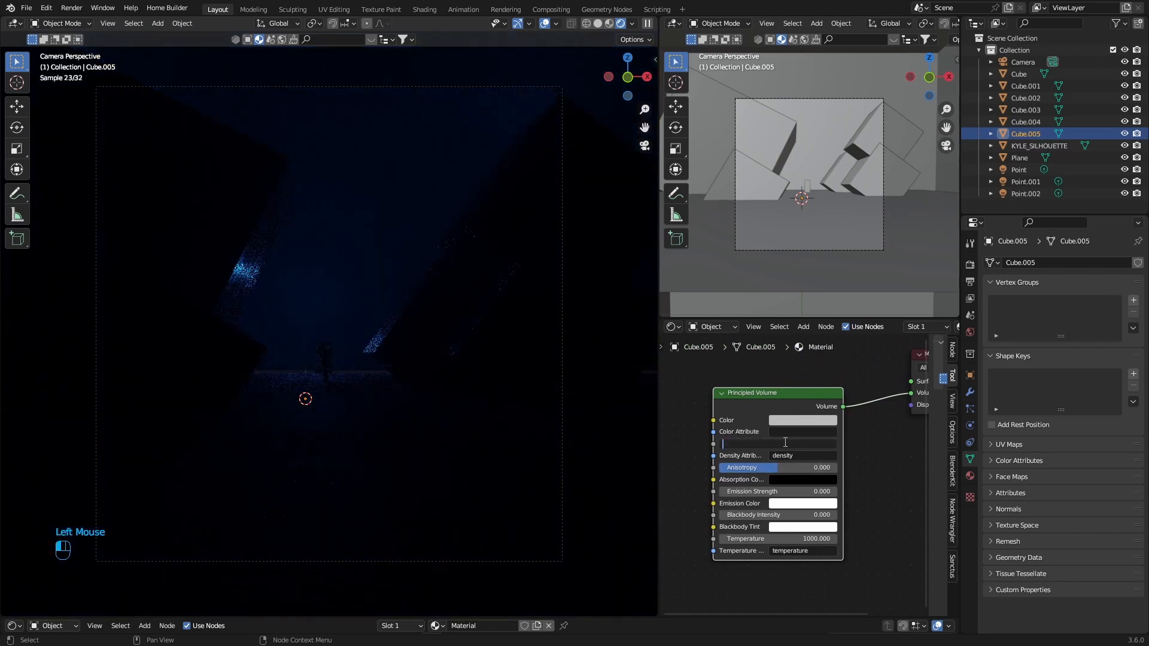
pyautogui.write('0.05')
pyautogui.press('Return')
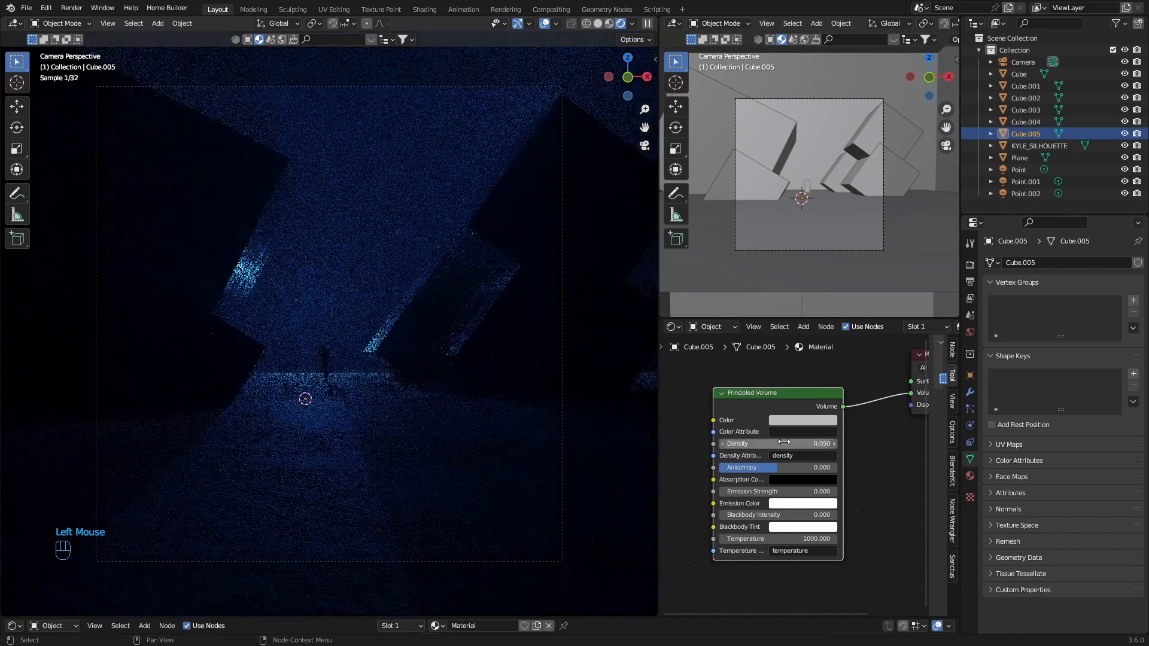
# Set the Principled Volume density of the fog cube to 0.09
pyautogui.click(786, 442)
pyautogui.press('BackSpace')
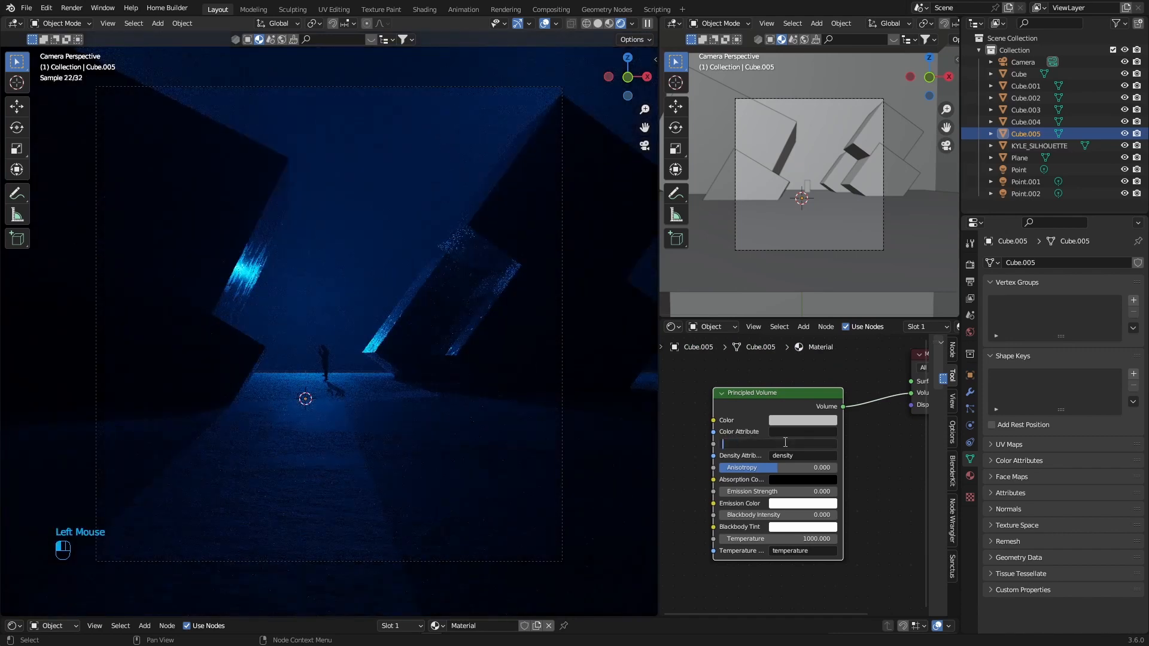
pyautogui.write('0.09')
pyautogui.press('Return')
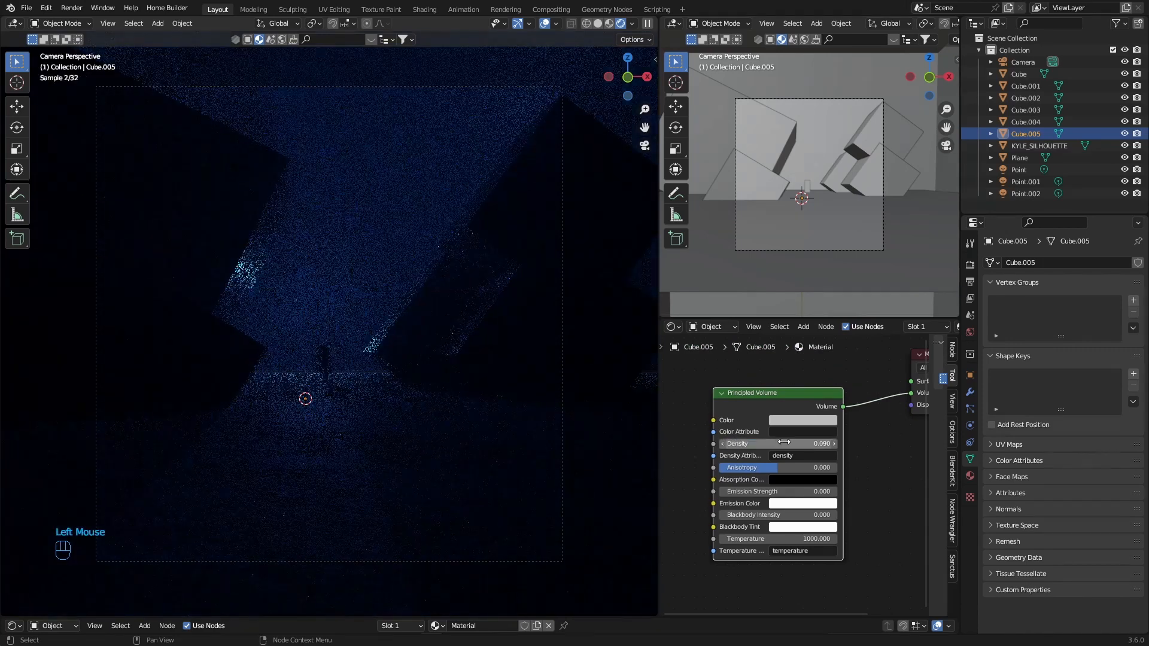
# Select the camera, try a wider focal length of 42 mm, and set it to 58 mm
pyautogui.click(1020, 66)
pyautogui.moveTo(1066, 319)
pyautogui.mouseDown()
pyautogui.moveTo(1086, 319)
pyautogui.moveTo(1055, 318)
pyautogui.mouseUp()
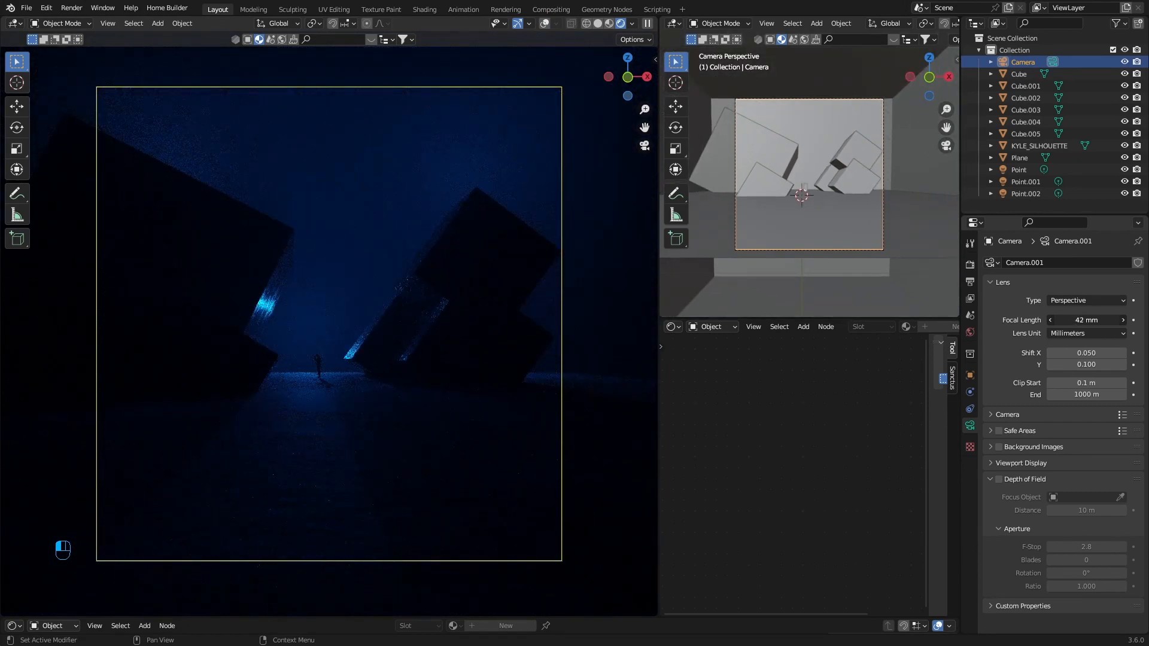
pyautogui.moveTo(1081, 354); pyautogui.dragTo(1071, 354)
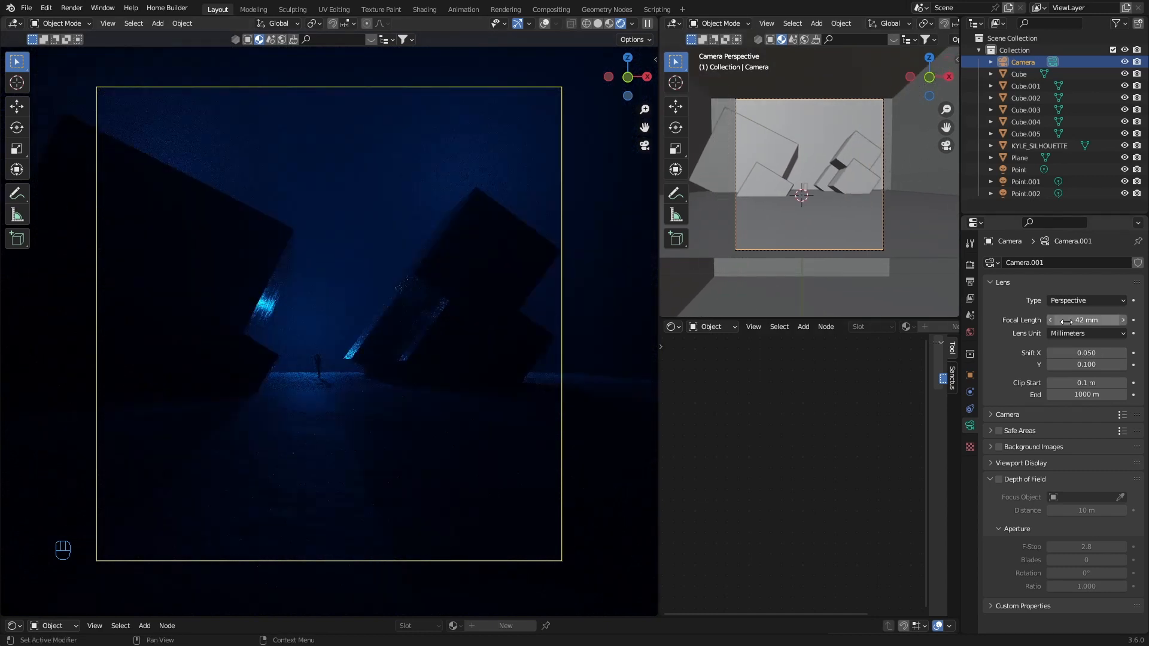
pyautogui.moveTo(1080, 320); pyautogui.dragTo(1090, 320)
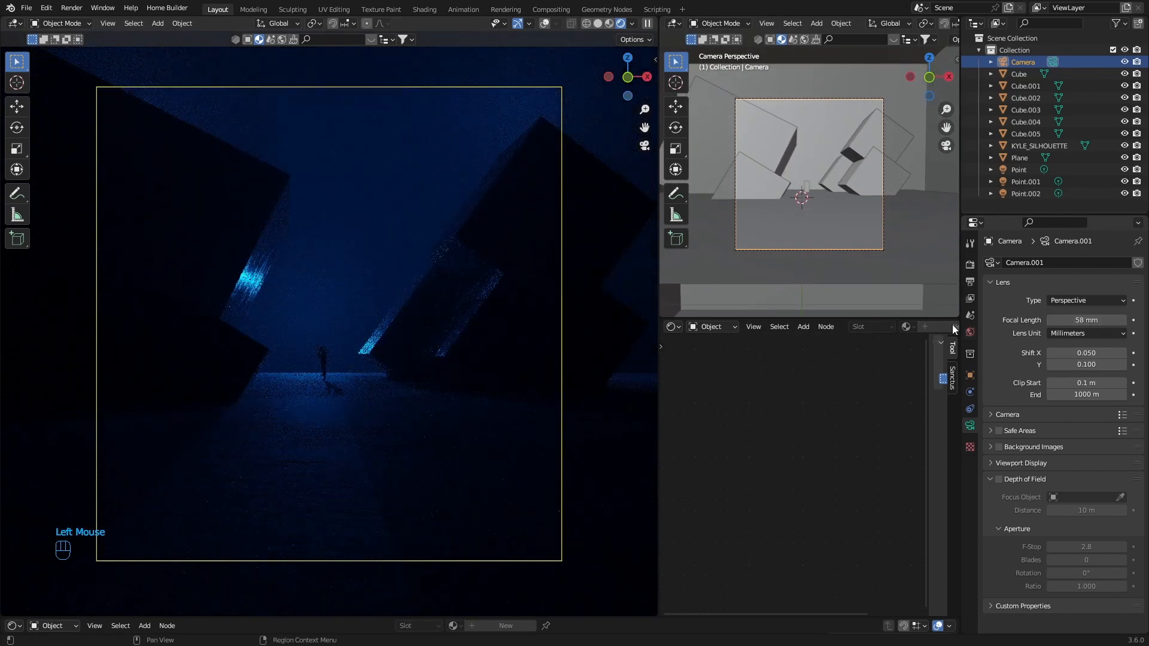
# Select the ground plane in solid shading with overlays shown and browse the Exterior category of the Realtime Materials library
pyautogui.click(293, 456)
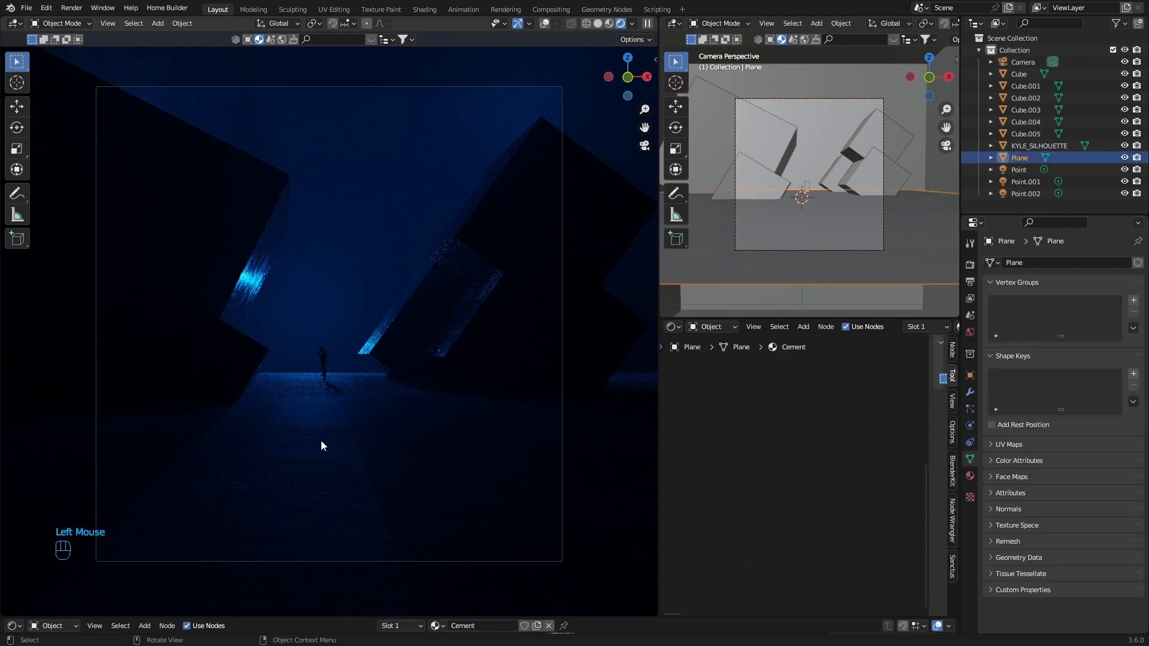
pyautogui.click(598, 23)
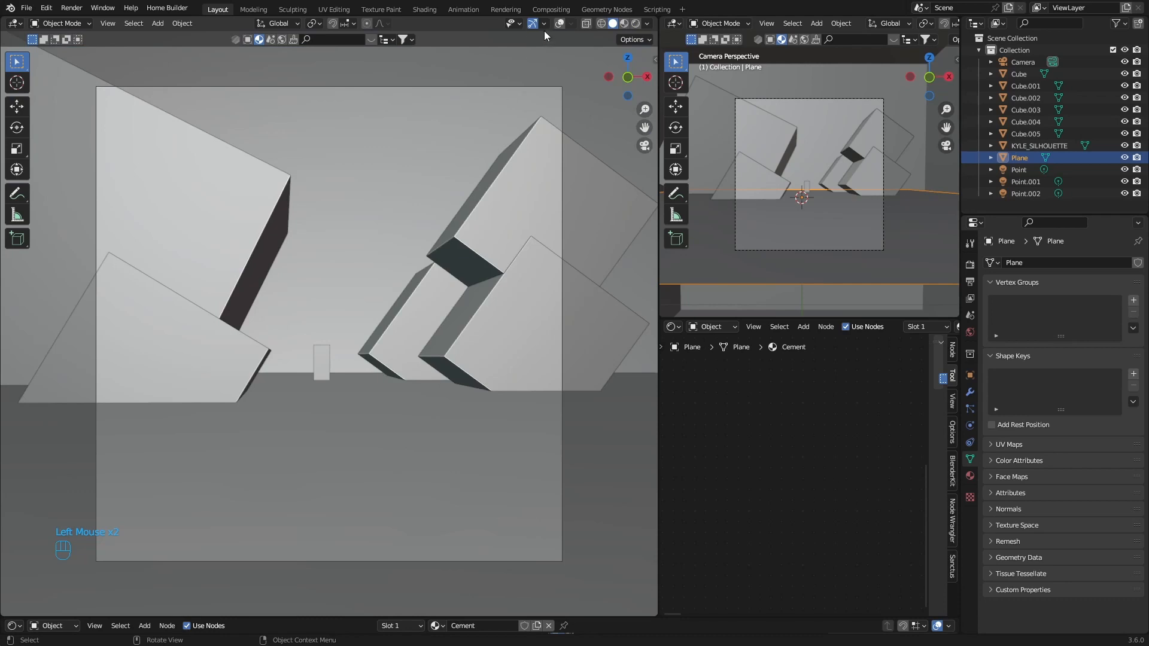
pyautogui.click(558, 23)
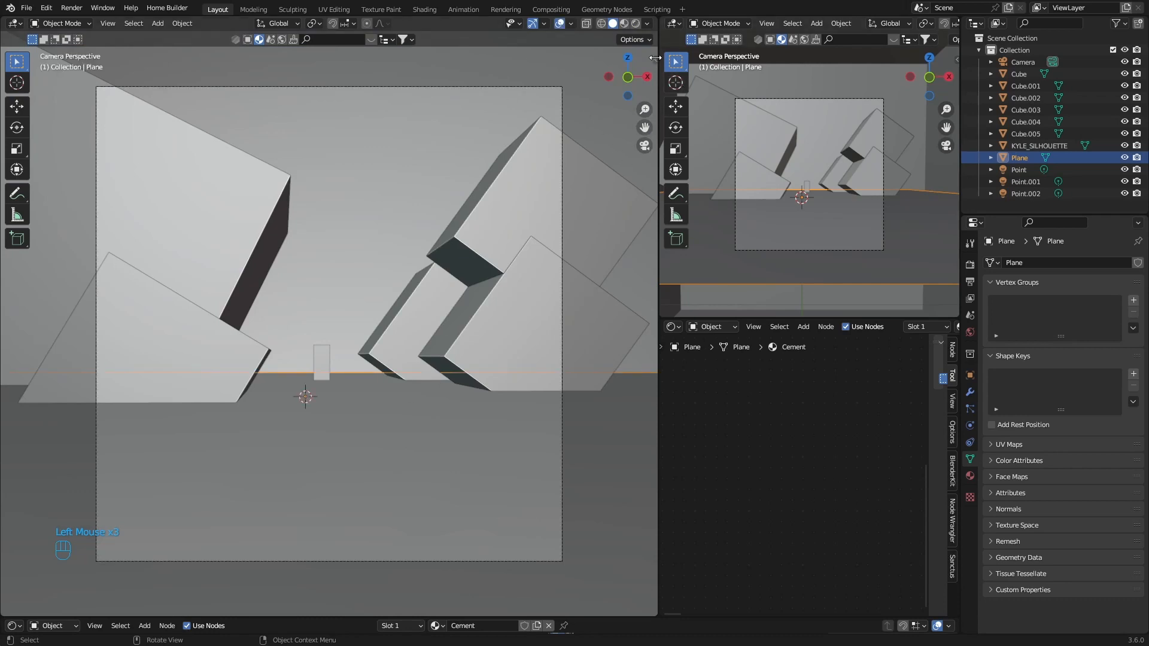
pyautogui.moveTo(656, 57); pyautogui.dragTo(478, 60)
pyautogui.click(527, 124)
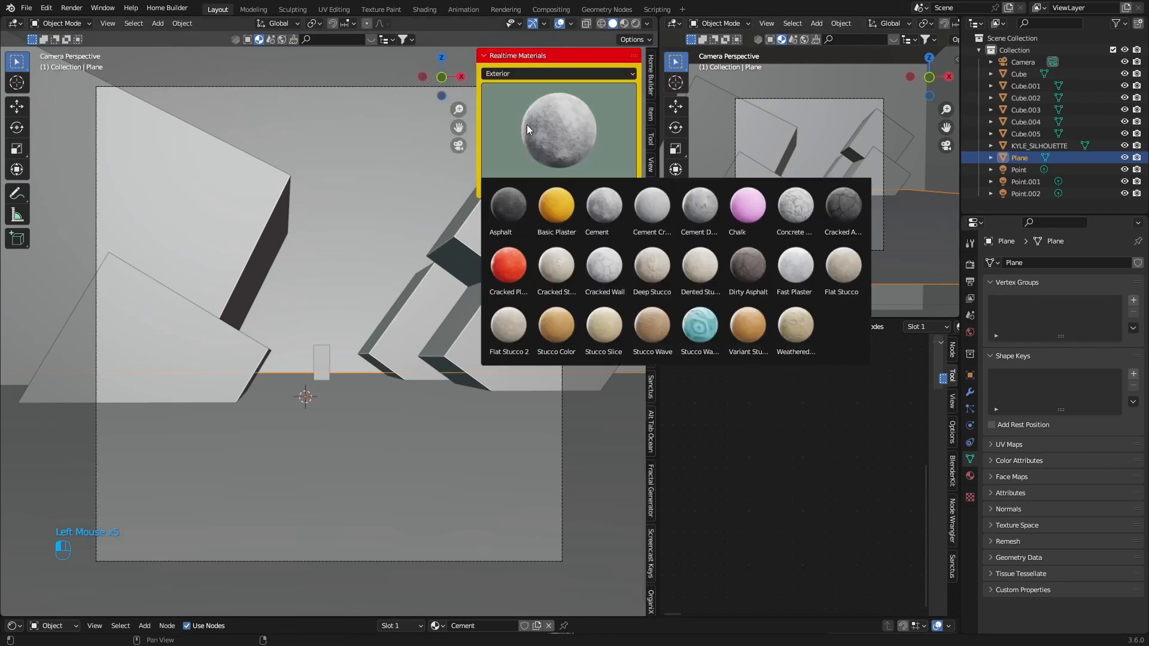
pyautogui.click(799, 216)
# Replace the ground plane's material with a duplicate of Weathered Metal Gloss from the Metal category and preview it rendered
pyautogui.click(547, 72)
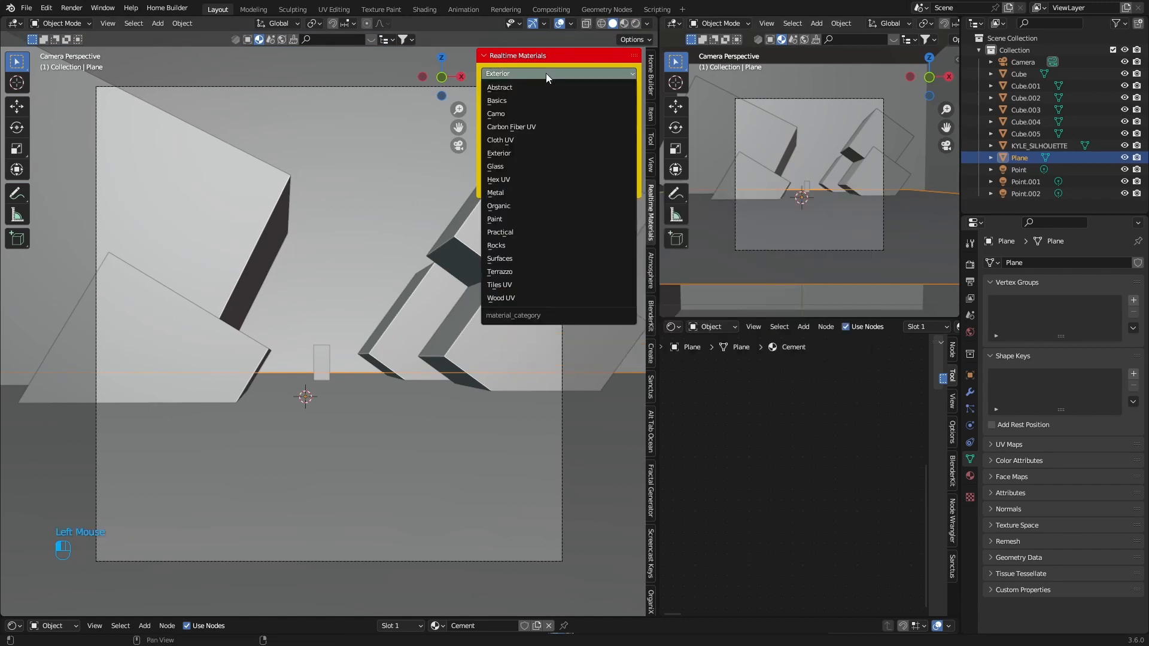
pyautogui.click(512, 193)
pyautogui.click(552, 150)
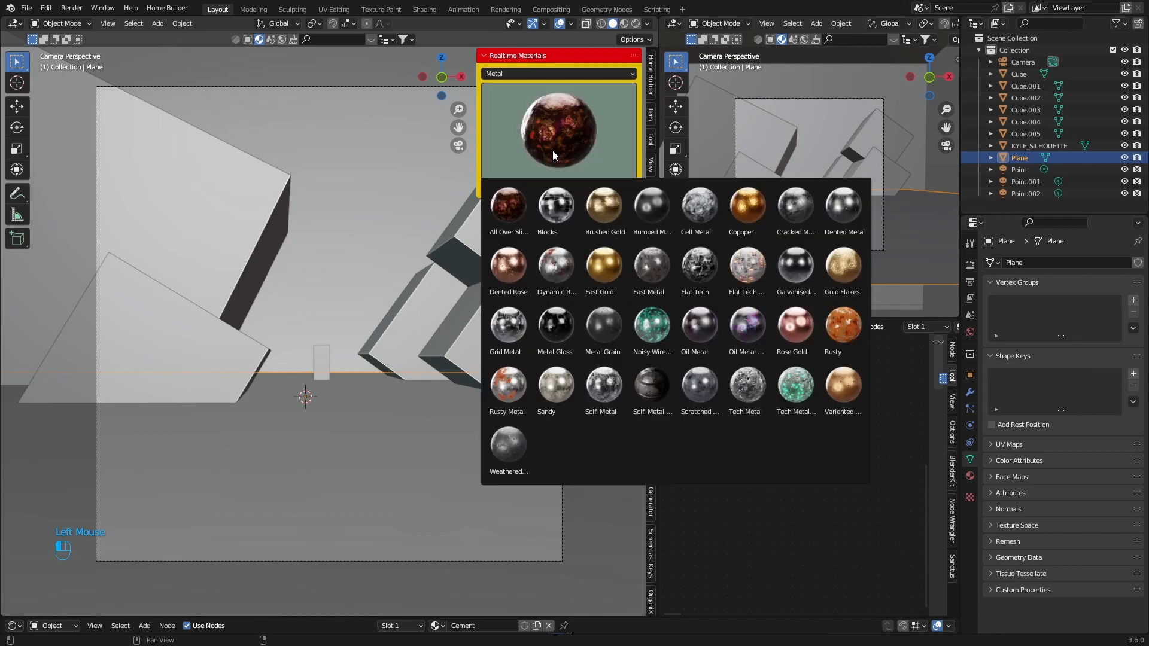
pyautogui.click(506, 429)
pyautogui.click(533, 187)
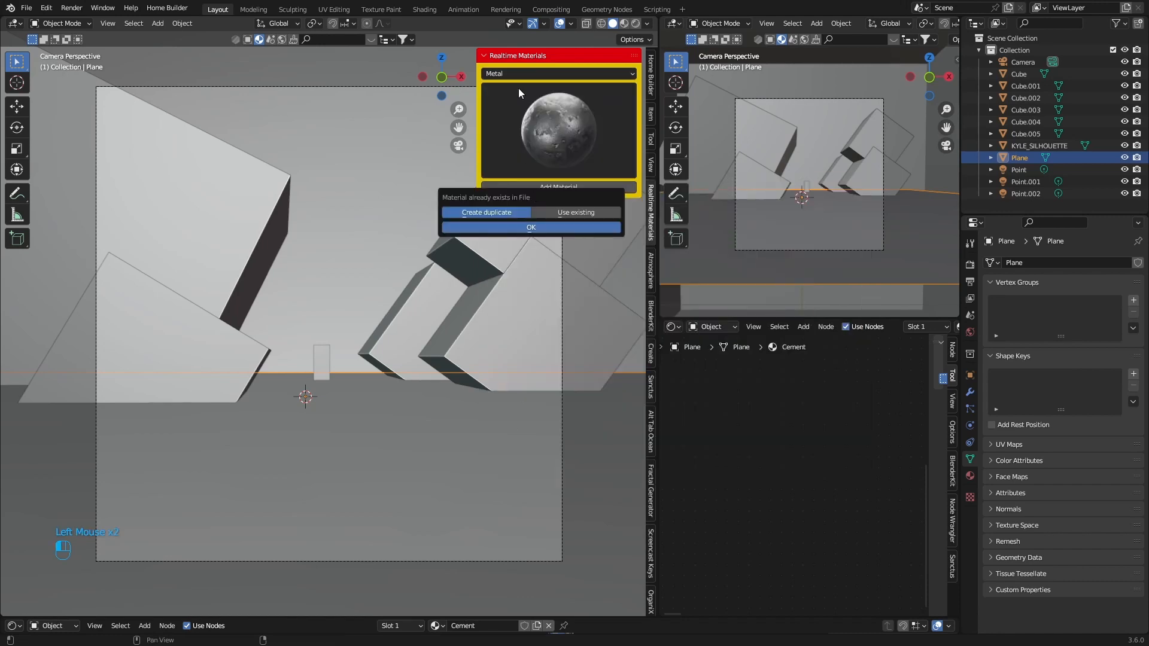
pyautogui.click(477, 228)
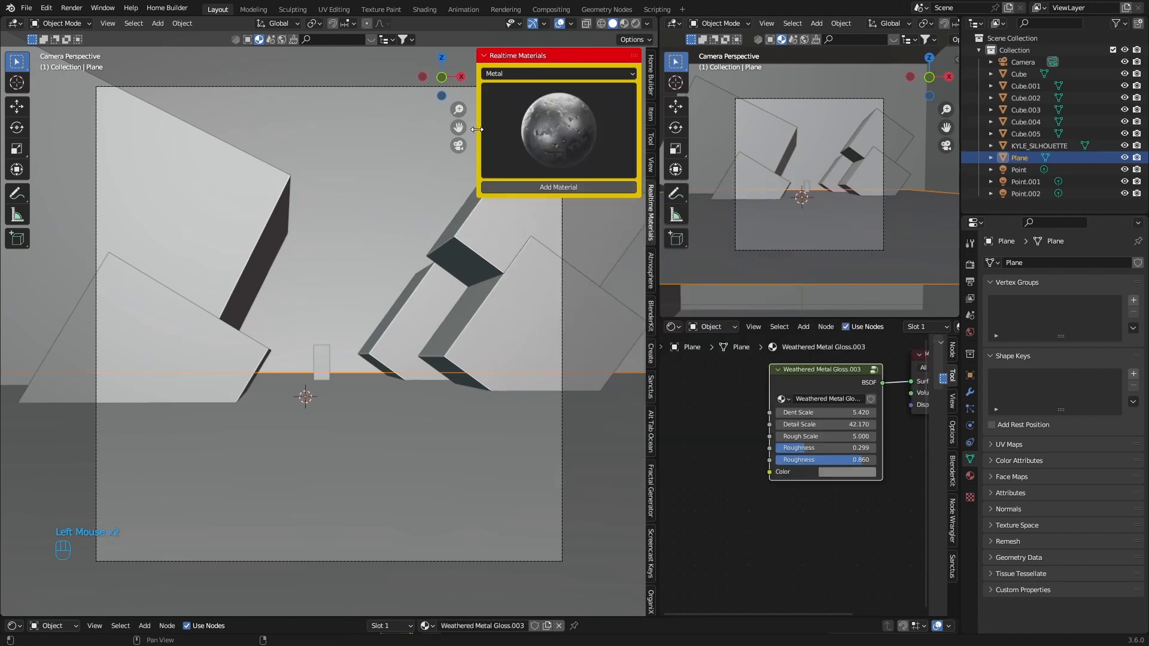
pyautogui.click(636, 22)
pyautogui.click(371, 196)
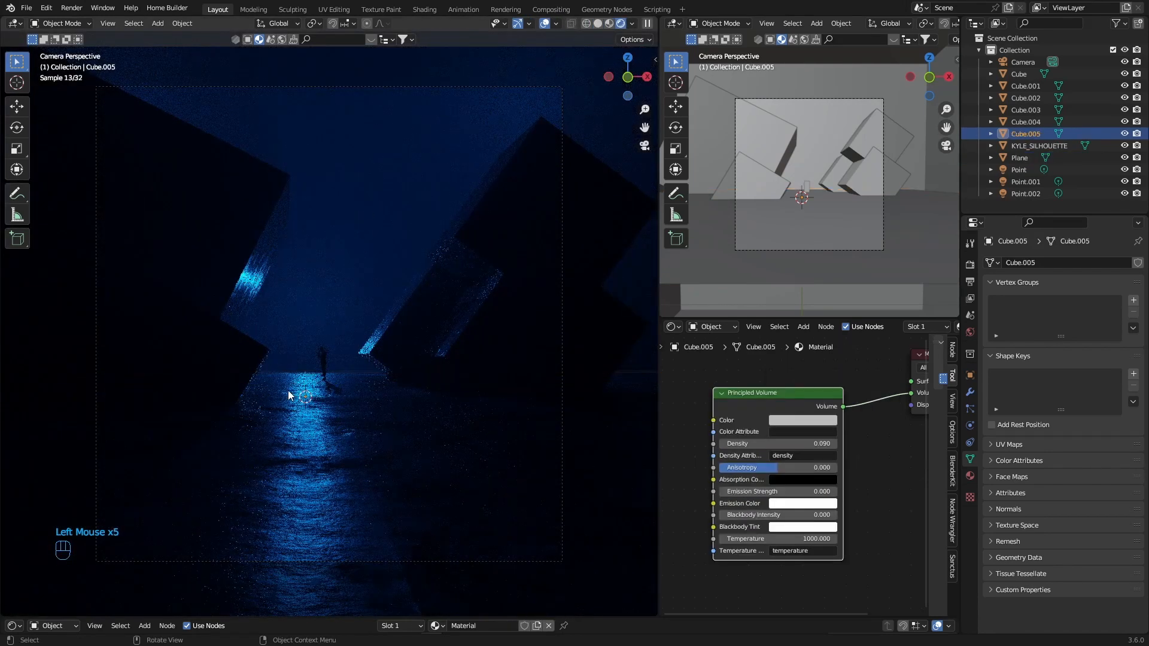
# Change the colour of the two upper point lights, Point.001 and Point.002, to a fully saturated orange
pyautogui.click(1025, 181)
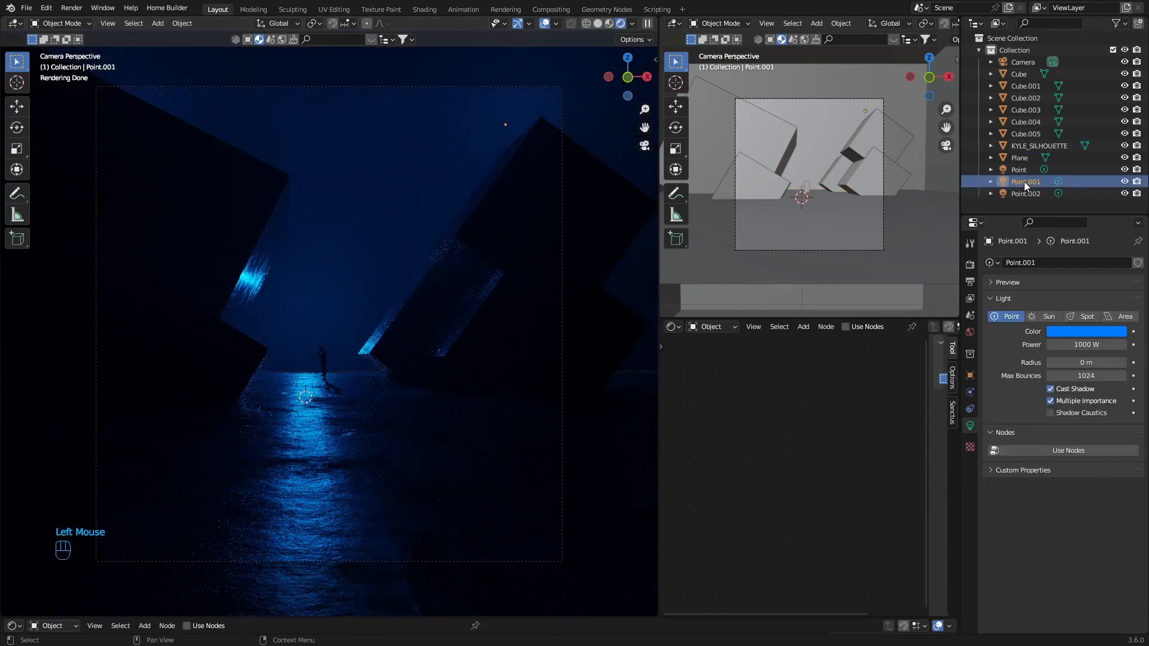
pyautogui.click(1072, 330)
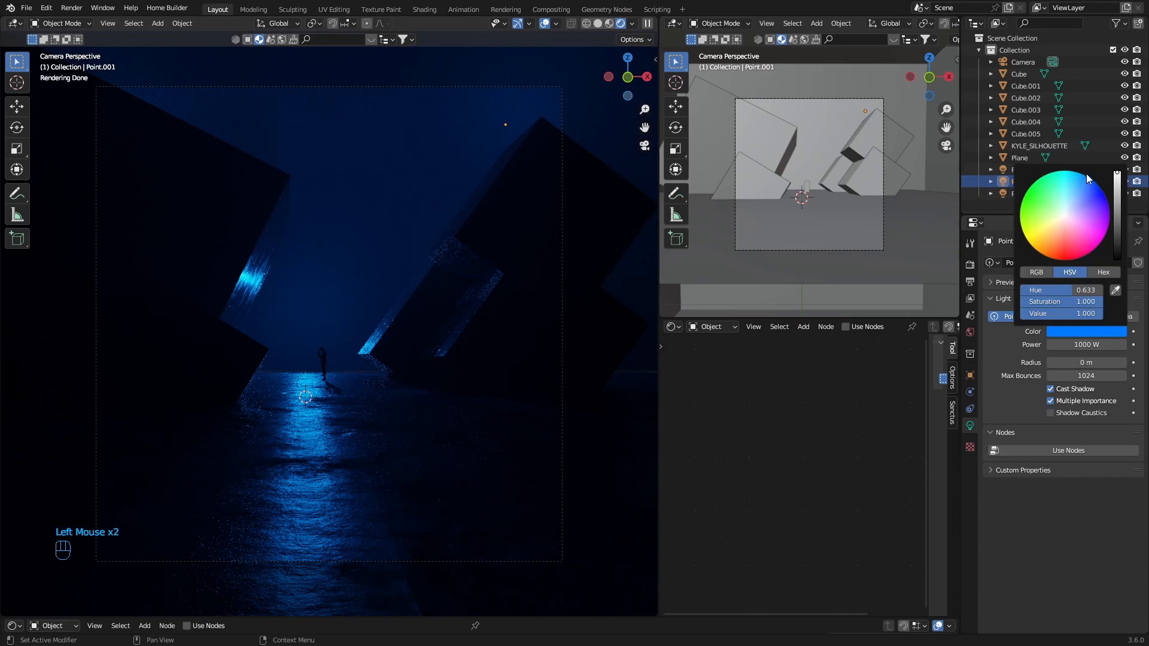
pyautogui.moveTo(1088, 178); pyautogui.dragTo(1036, 251)
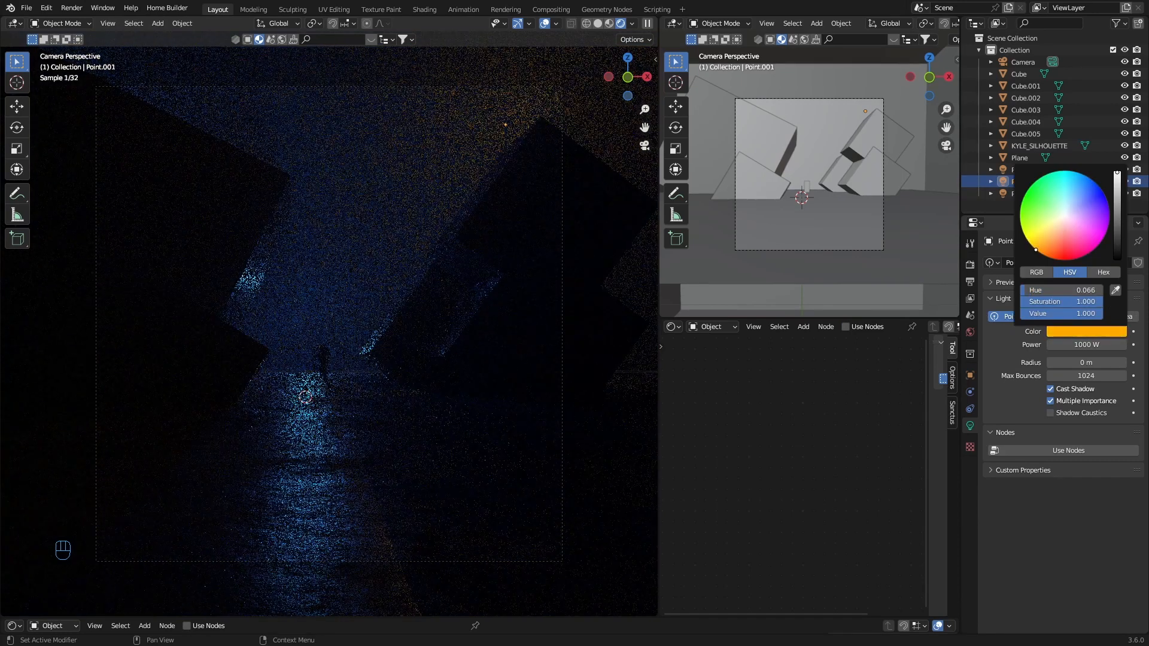
pyautogui.click(1021, 193)
pyautogui.click(1057, 333)
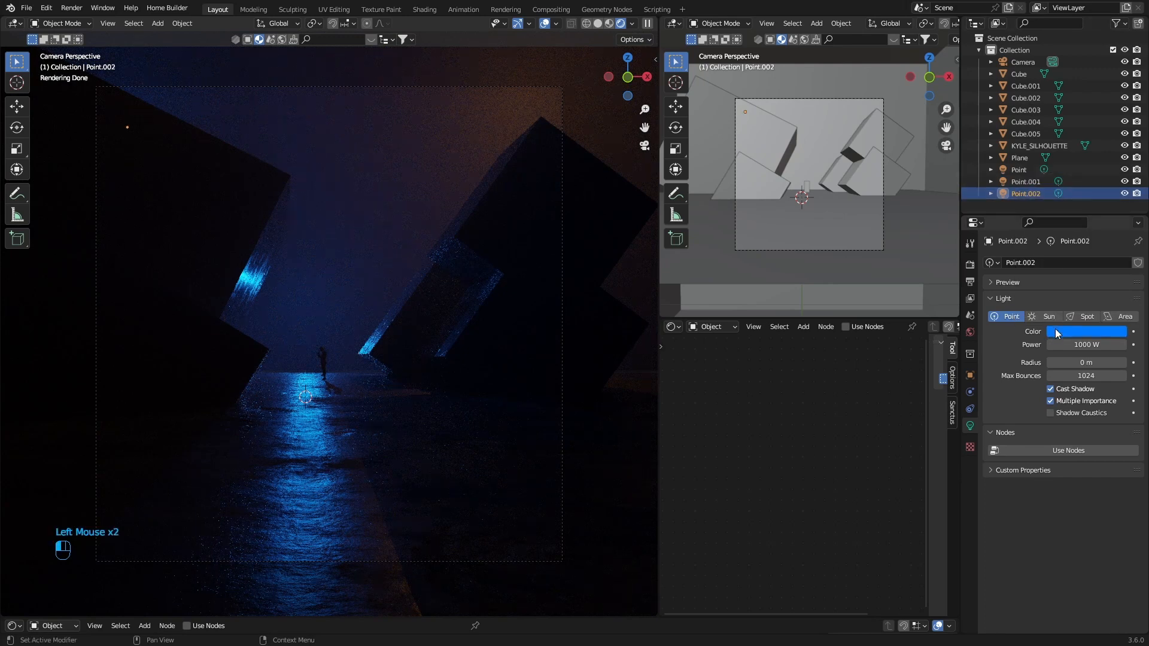
pyautogui.moveTo(1049, 244); pyautogui.dragTo(1042, 255)
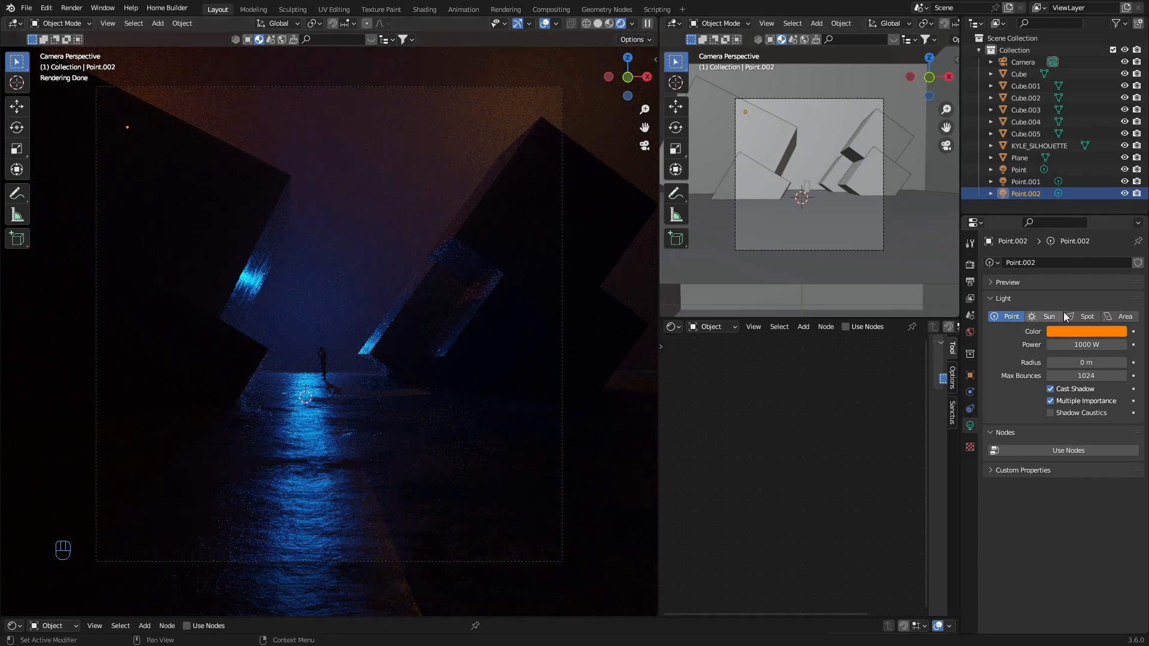
# Change the colour of the central light, Point, to a fully saturated cyan-blue with a hue of about 0.584
pyautogui.click(1019, 173)
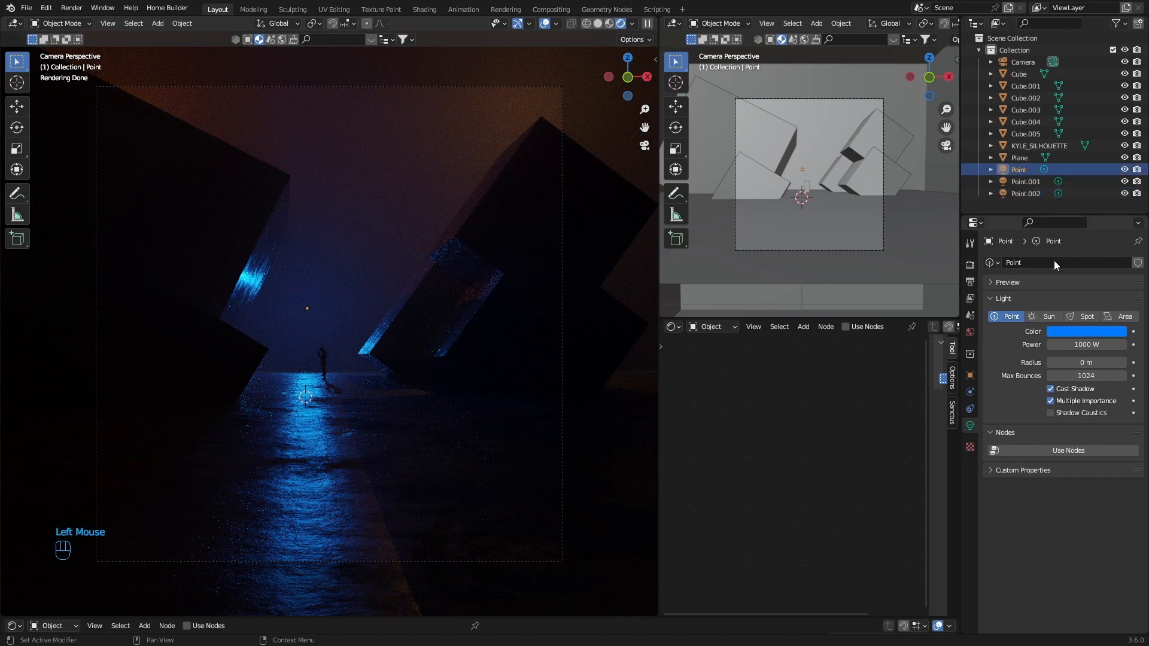
pyautogui.click(1080, 333)
pyautogui.click(1078, 177)
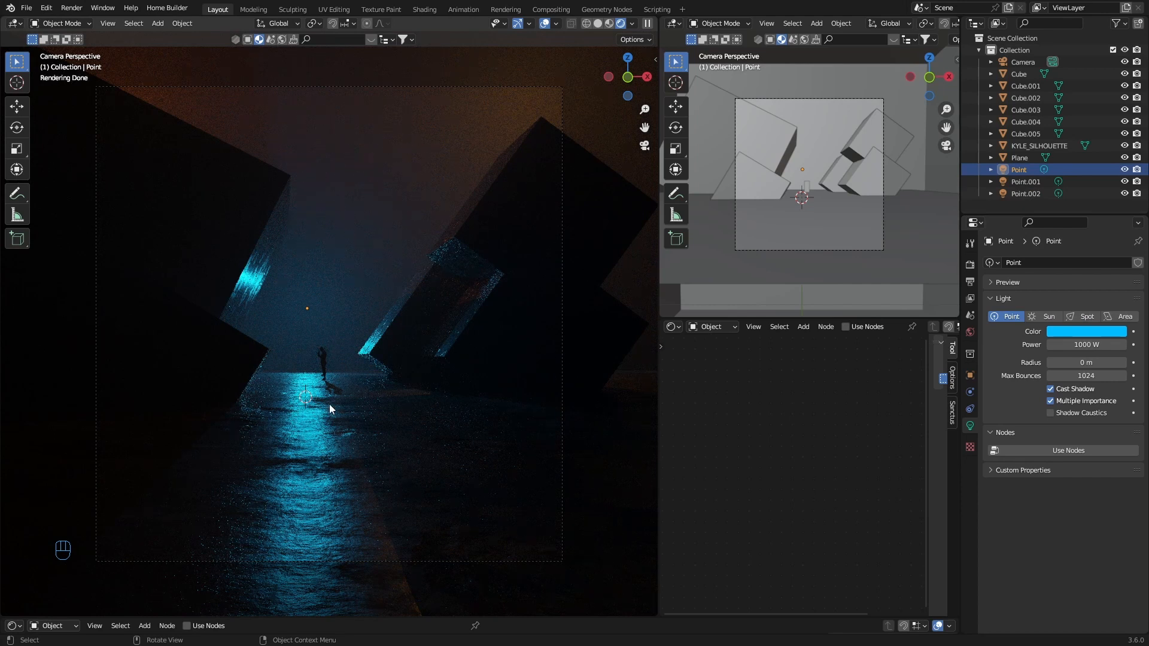
pyautogui.click(1081, 332)
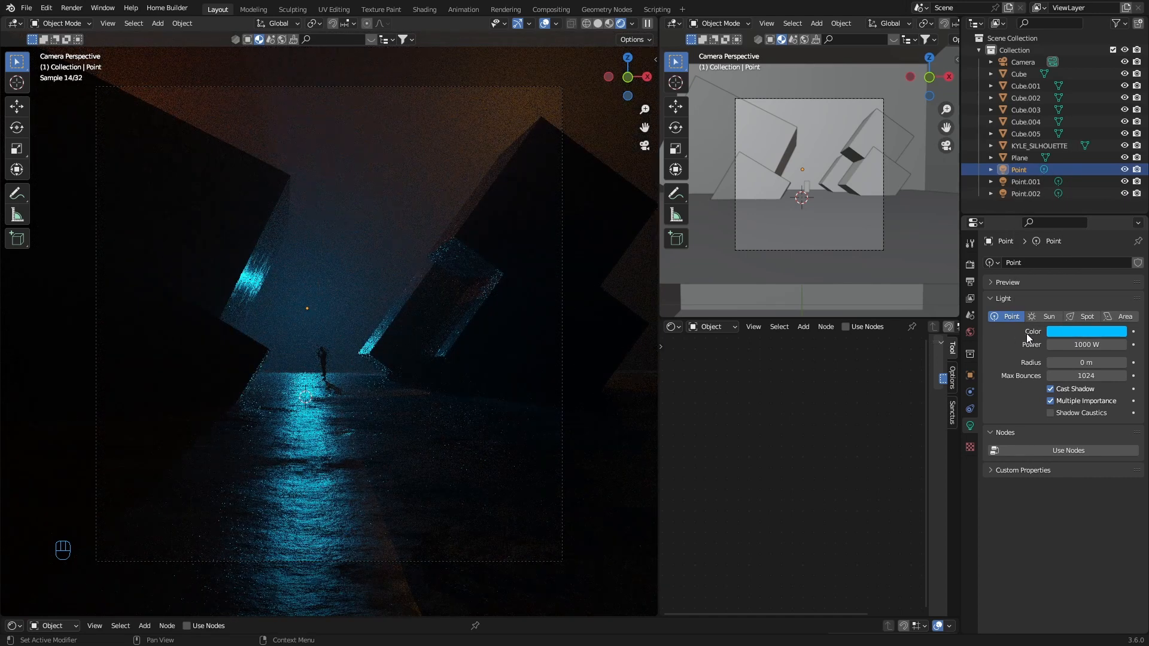
pyautogui.click(1068, 332)
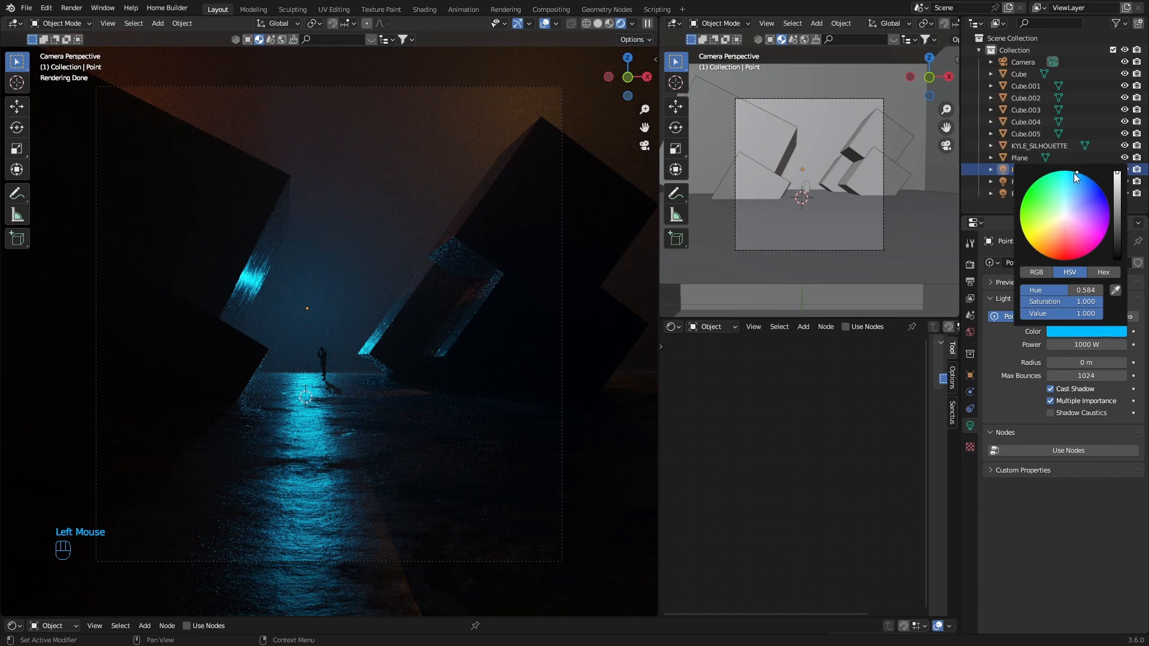